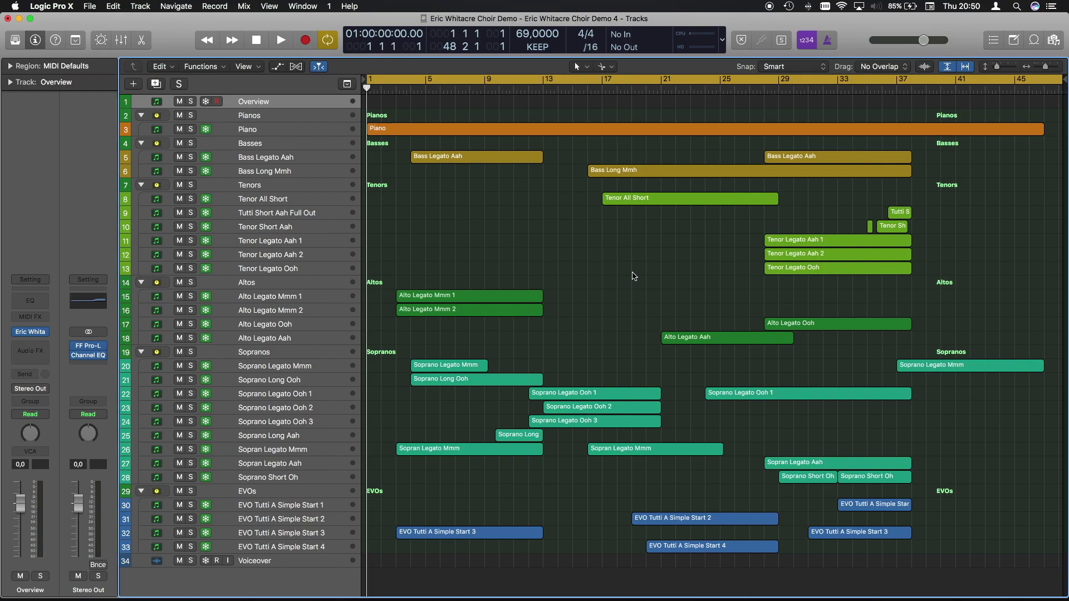
# - Play back the choir demo arrangement from its beginning
pyautogui.press('space')
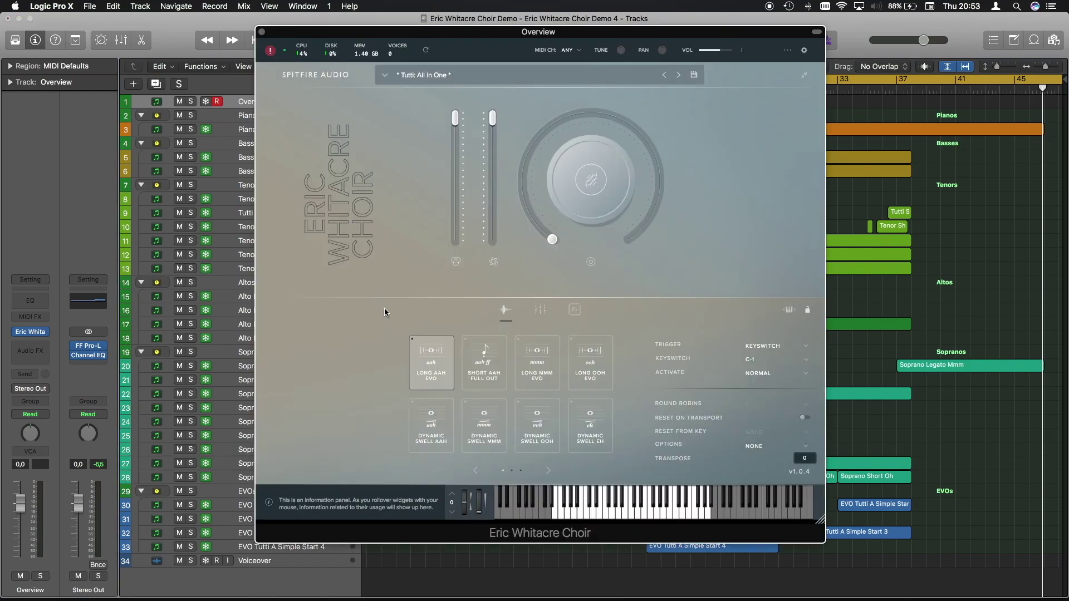
# - Filter the Eric Whitacre Choir presets to Soprano and load the All In One preset
pyautogui.moveTo(502, 32); pyautogui.dragTo(506, 47)
pyautogui.moveTo(47, 335)
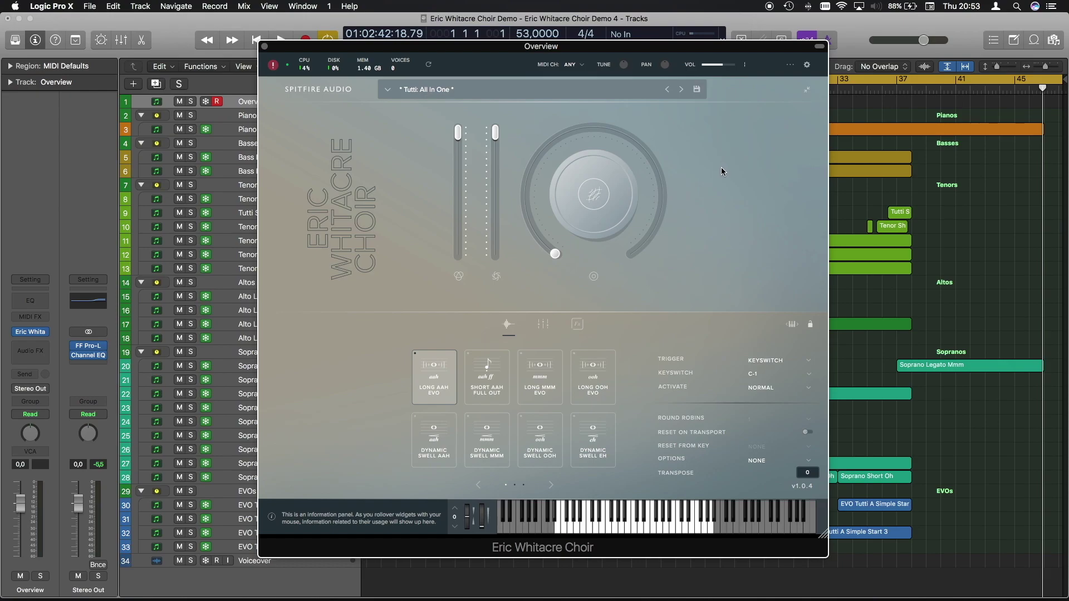
pyautogui.click(420, 91)
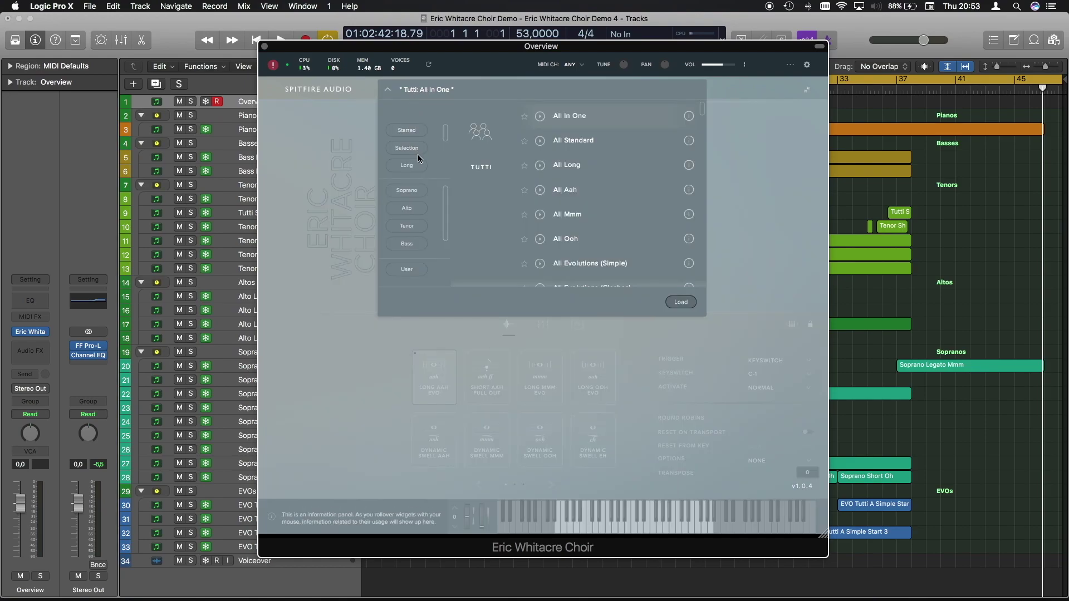
pyautogui.scroll(-1, 434, 152)
pyautogui.click(420, 193)
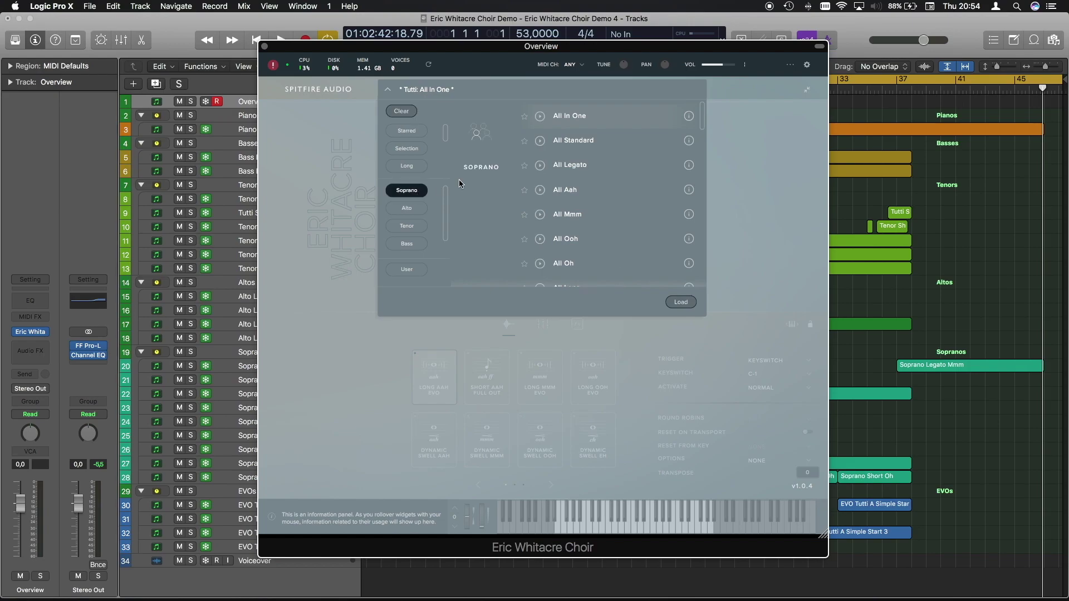
pyautogui.click(684, 302)
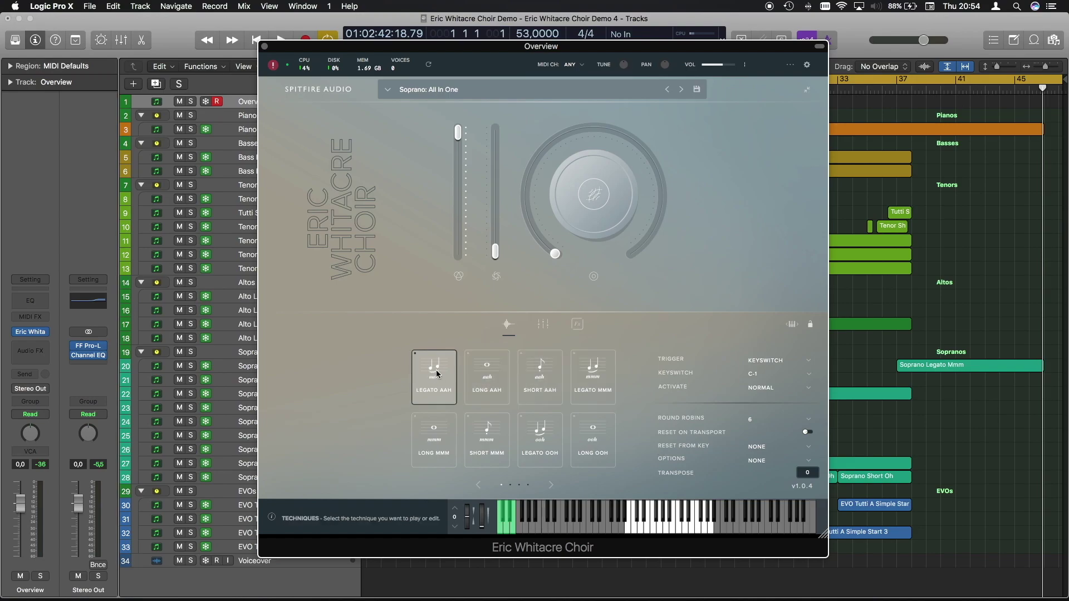
# - Audition the soprano Legato Aah, Long Aah and Short Aah techniques, moving the plug-in window clear of the track names
pyautogui.click(488, 379)
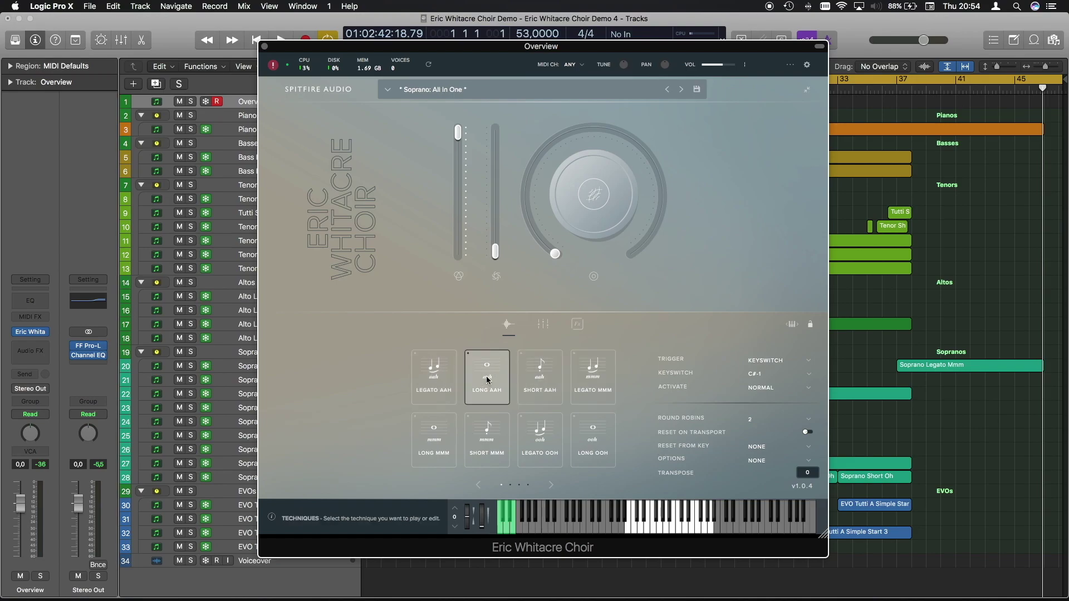
pyautogui.click(446, 385)
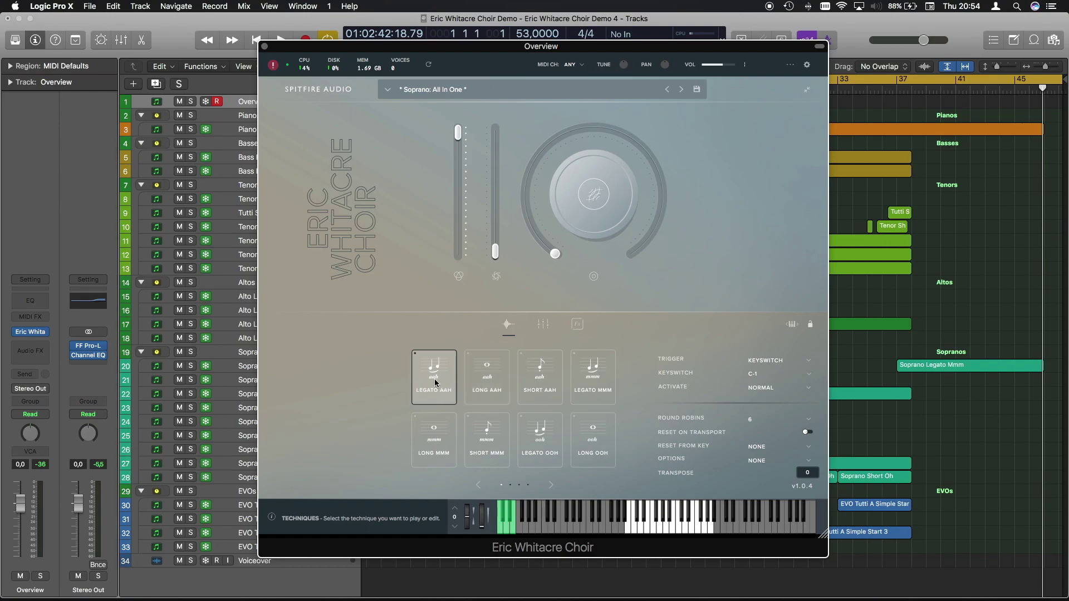
pyautogui.moveTo(332, 54); pyautogui.dragTo(464, 60)
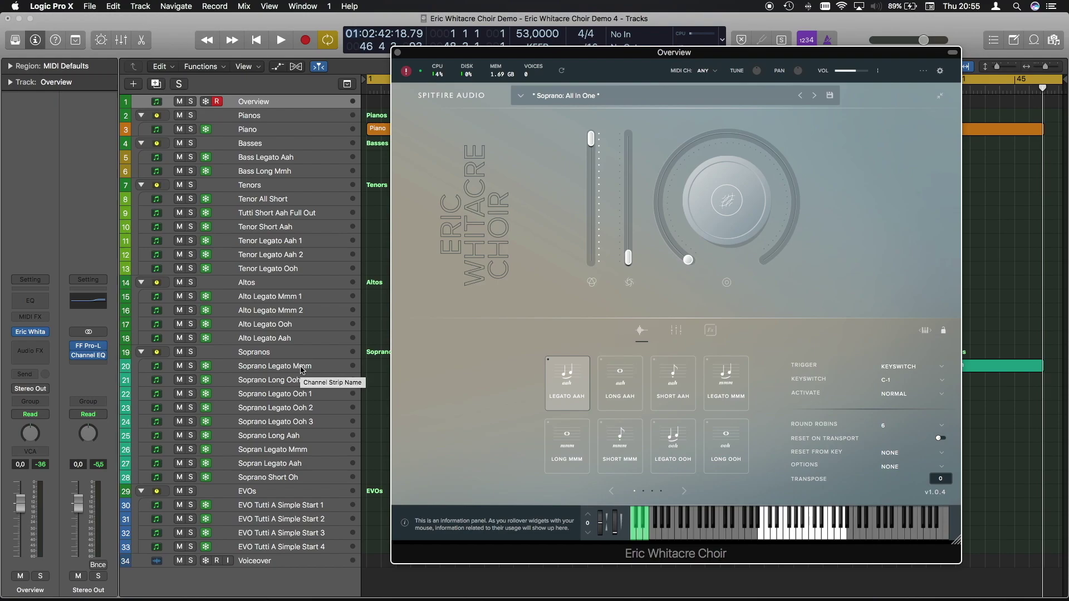
pyautogui.click(605, 382)
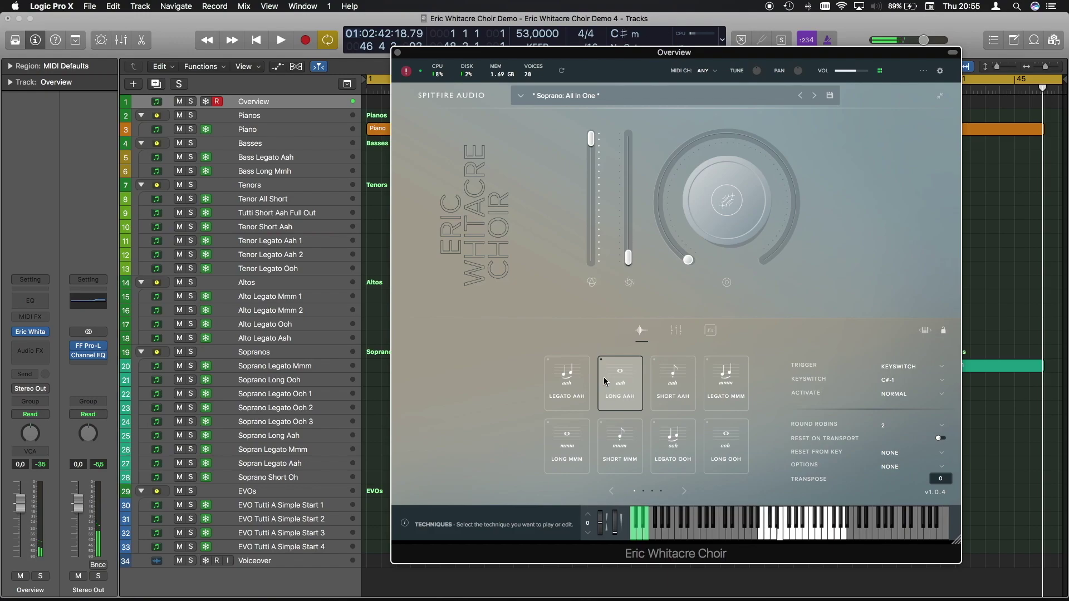
pyautogui.click(675, 386)
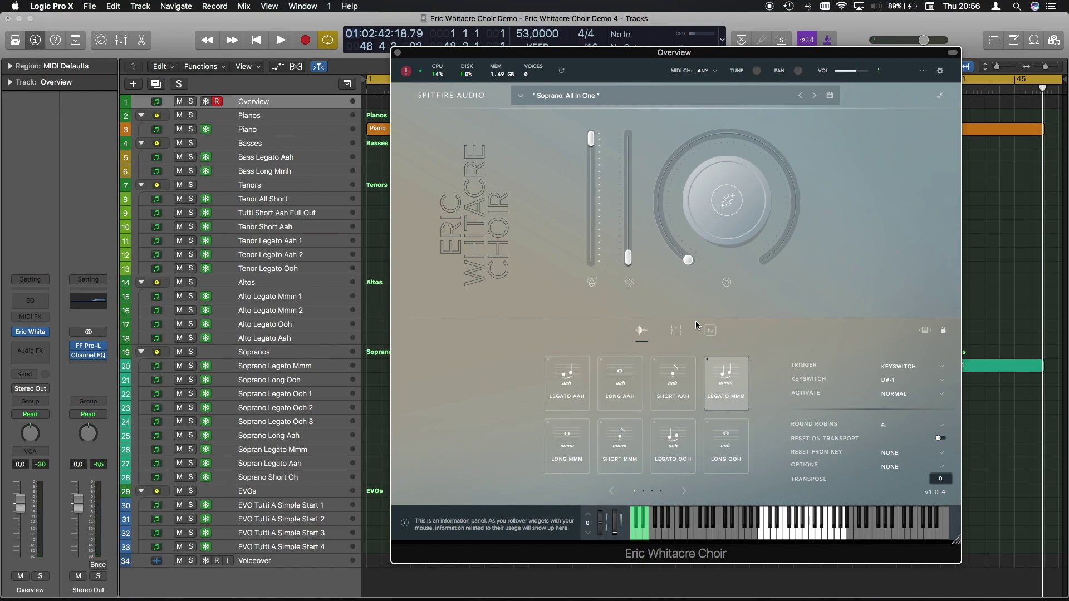
# - Audition the soprano Long Mmm, Short Mmm, Legato Ooh and Long Ooh techniques
pyautogui.click(575, 443)
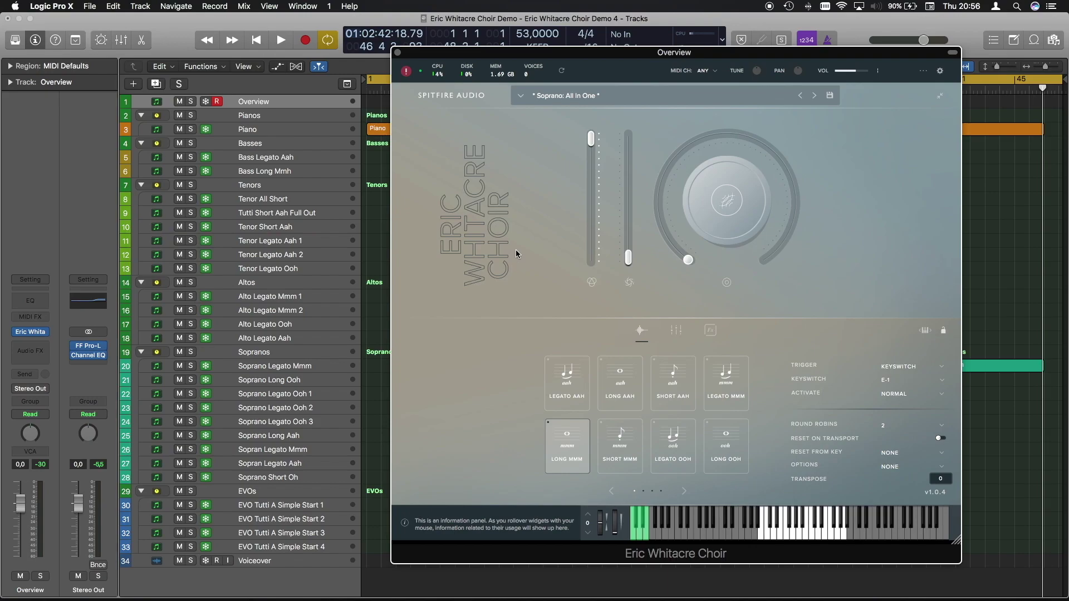
pyautogui.click(637, 428)
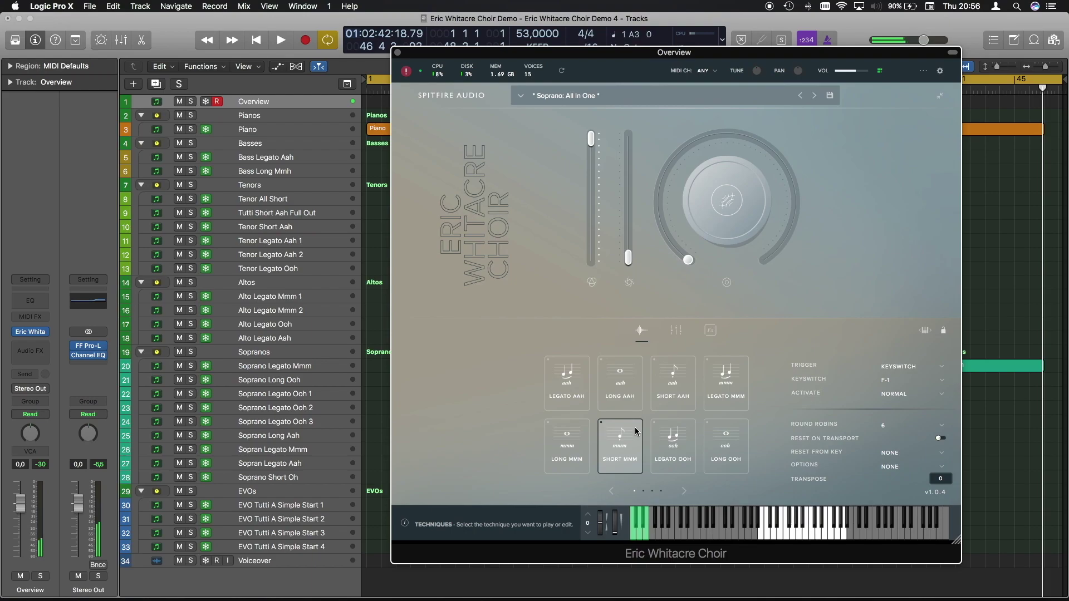
pyautogui.click(678, 433)
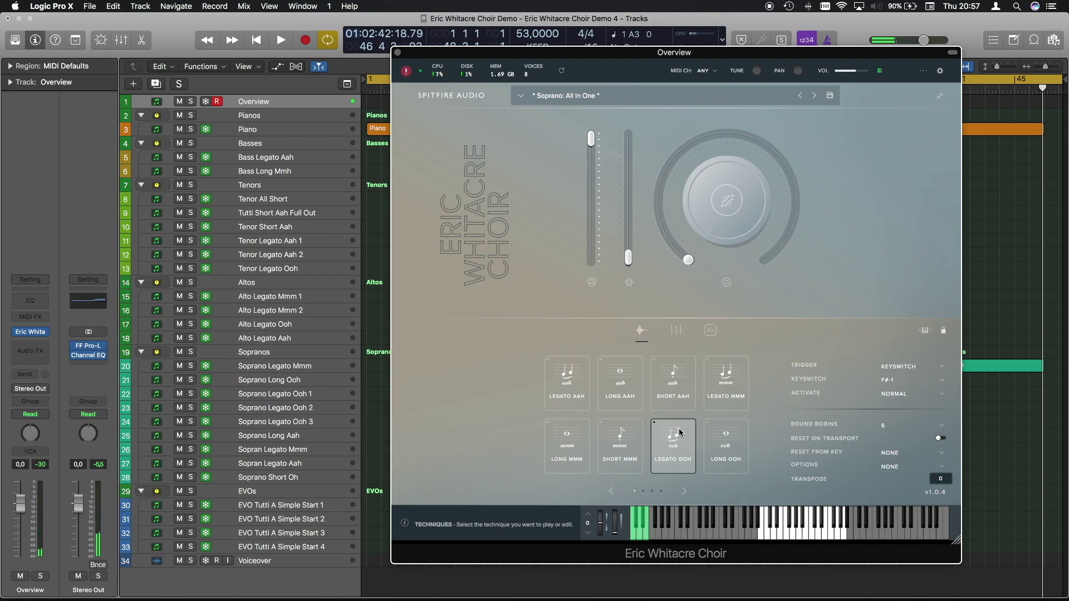
pyautogui.click(710, 436)
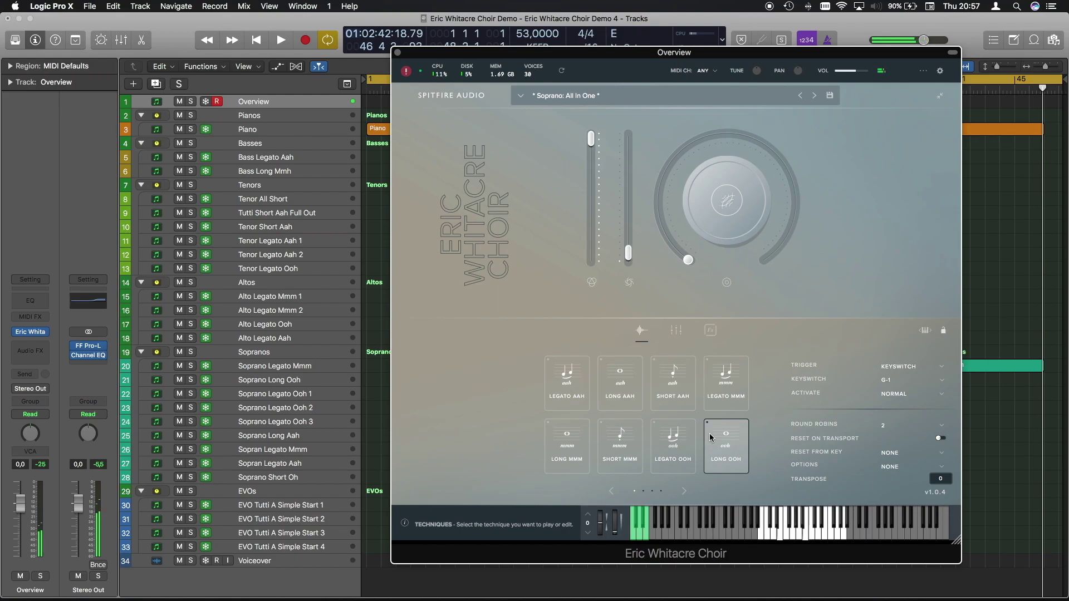
# - Audition Dynamic Swell Aah, Dynamic Swell Ooh and Soft Breathy Aah, and bring up the third set of soprano techniques
pyautogui.click(684, 491)
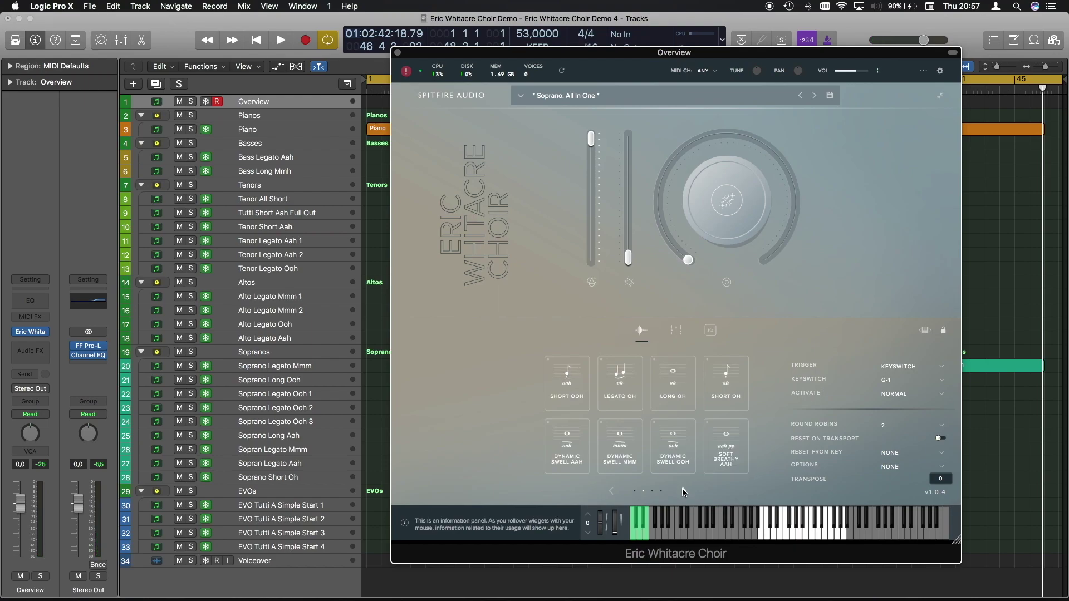
pyautogui.click(579, 469)
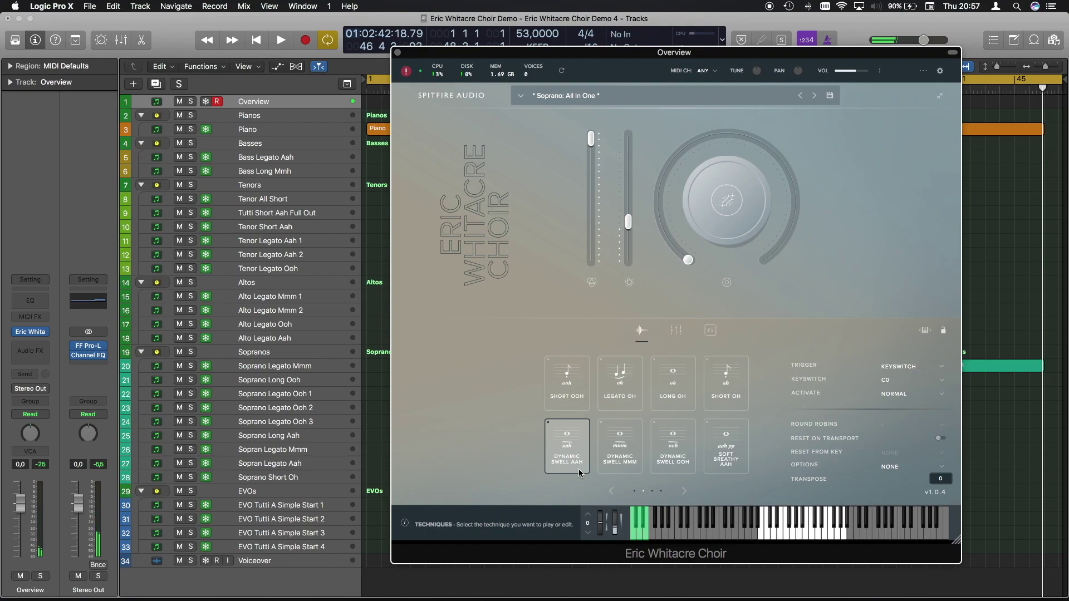
pyautogui.click(672, 445)
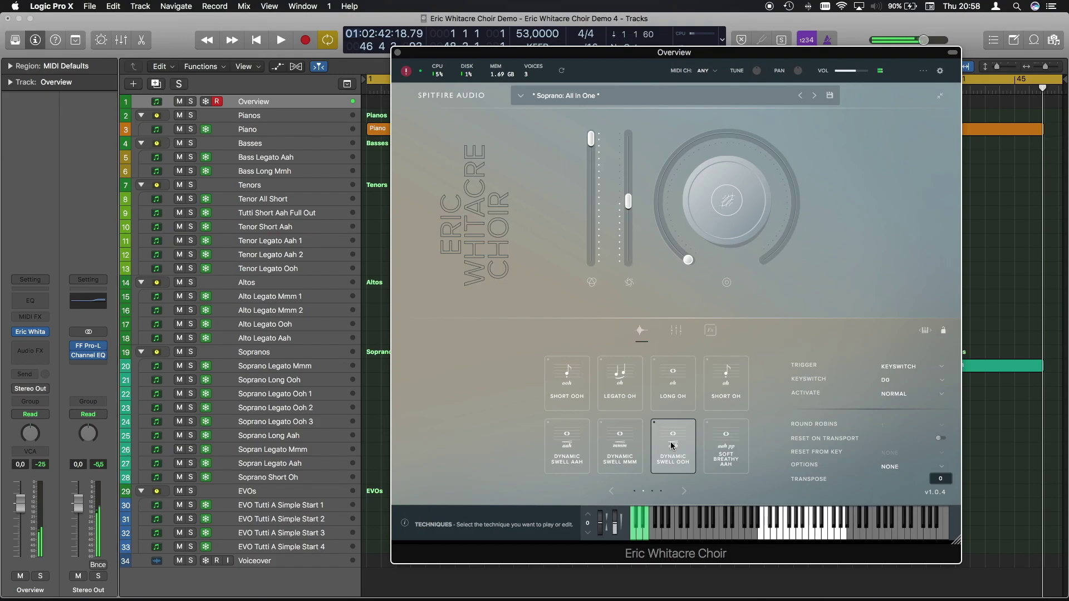
pyautogui.click(718, 445)
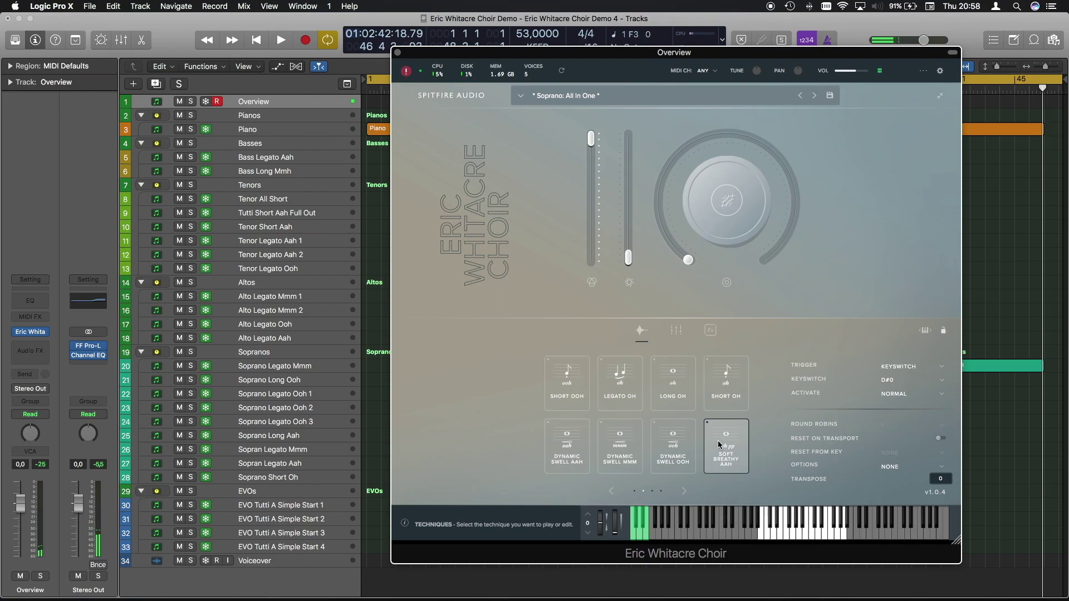
pyautogui.click(680, 491)
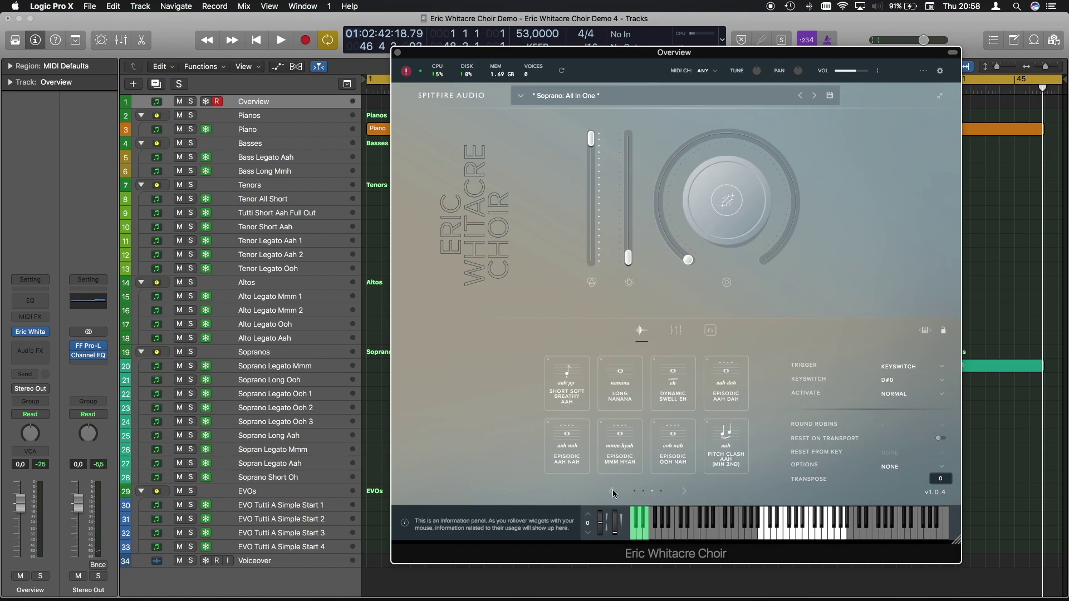
# - In the plug-in's signal mixer, switch off the Tree signal and toggle the Amb signal
pyautogui.click(676, 331)
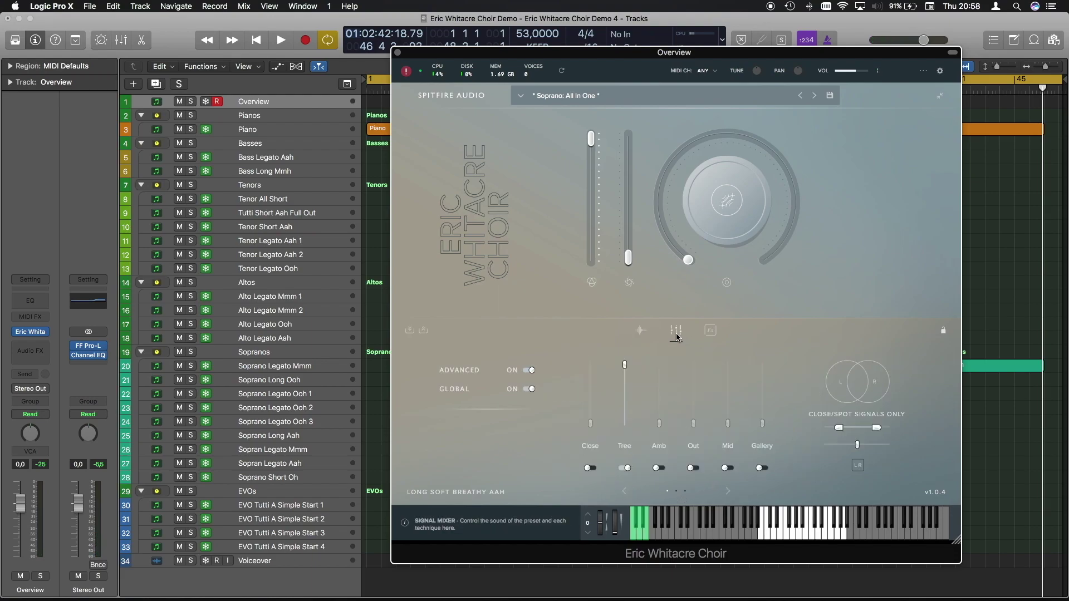
pyautogui.click(627, 469)
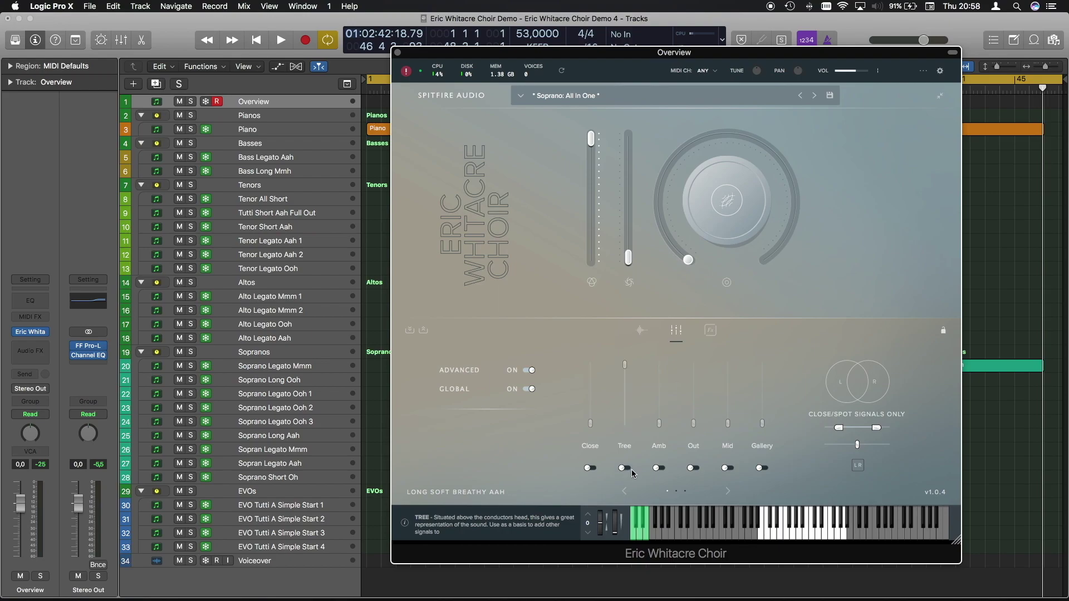
pyautogui.click(659, 468)
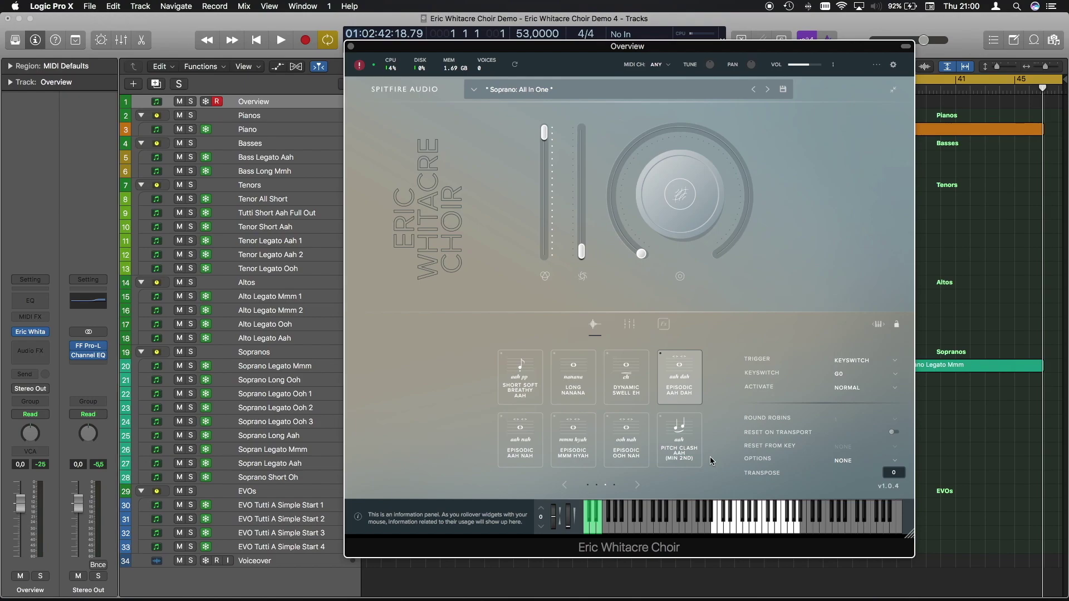
# - Audition the soprano Long Nanana technique and the FX1 (Long) technique in the last set
pyautogui.click(593, 390)
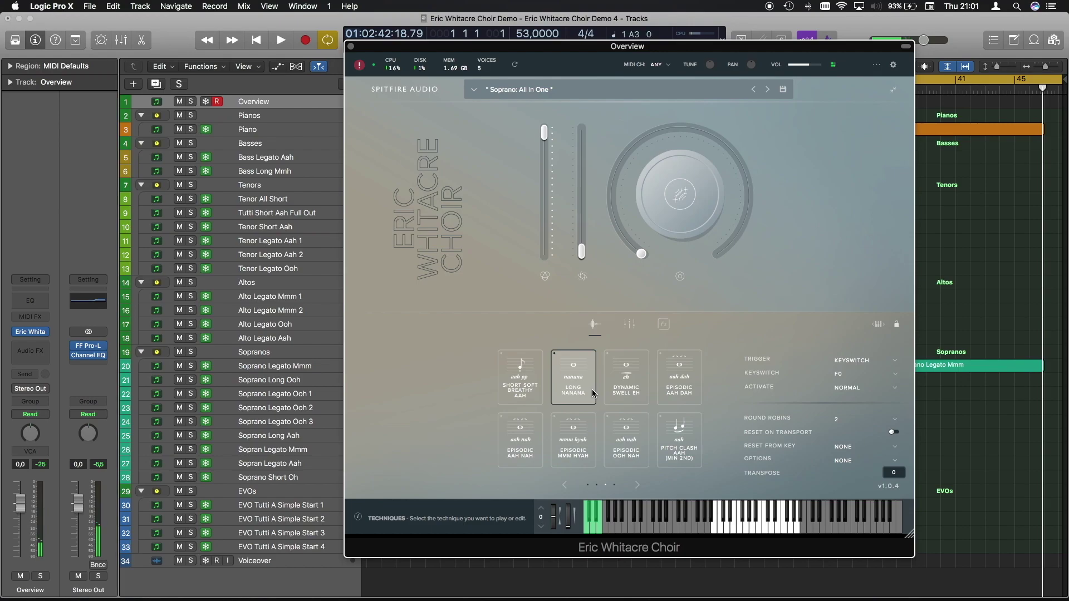
pyautogui.click(639, 484)
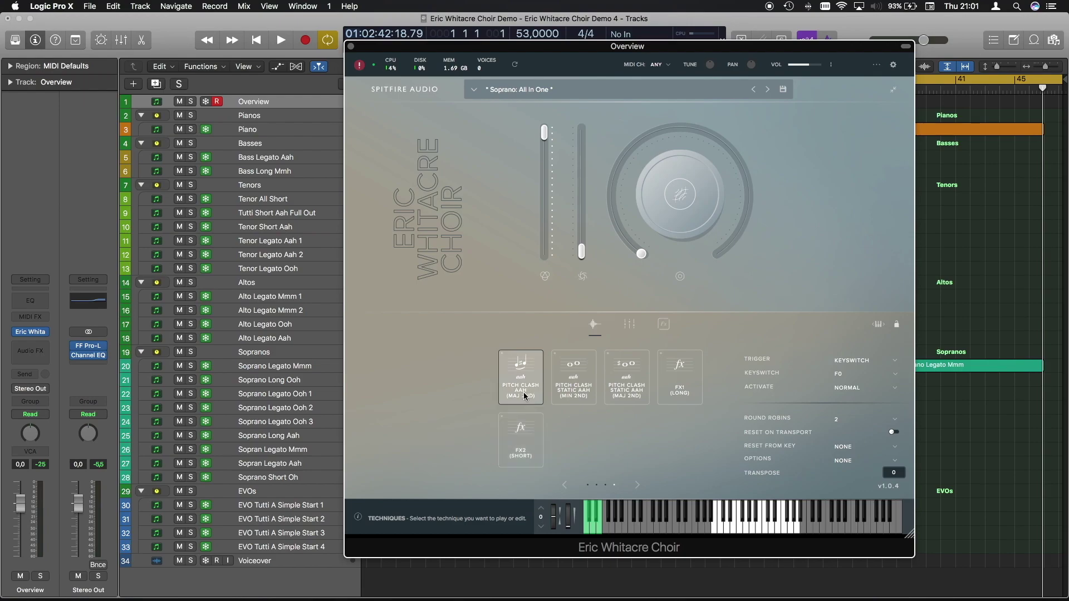
pyautogui.click(676, 388)
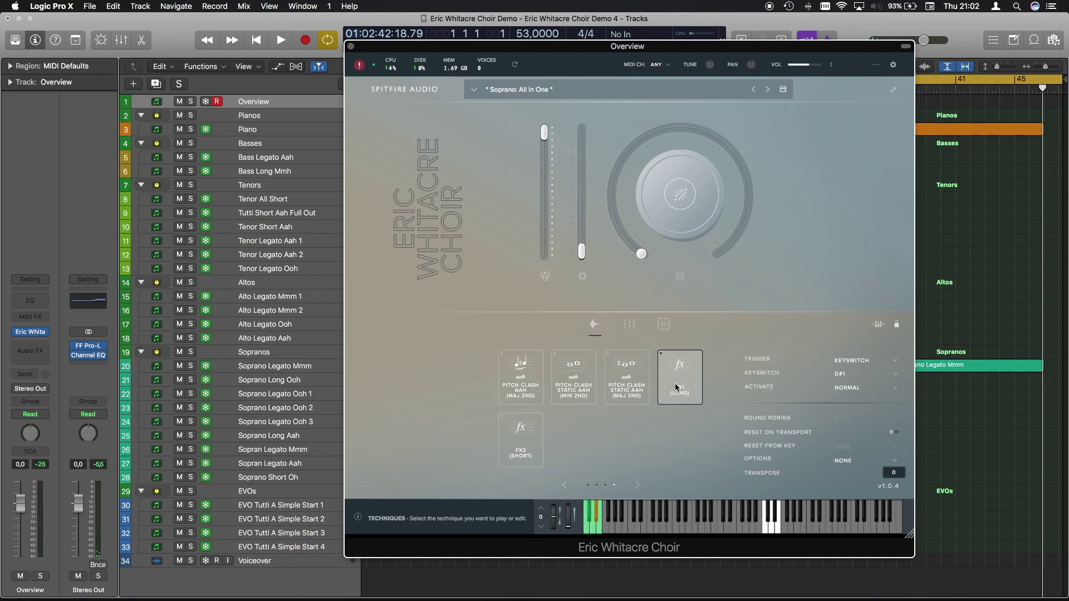
# - View the plug-in's signal mixer and effects controls for FX1 (Long), and return to the techniques
pyautogui.click(630, 329)
pyautogui.click(660, 328)
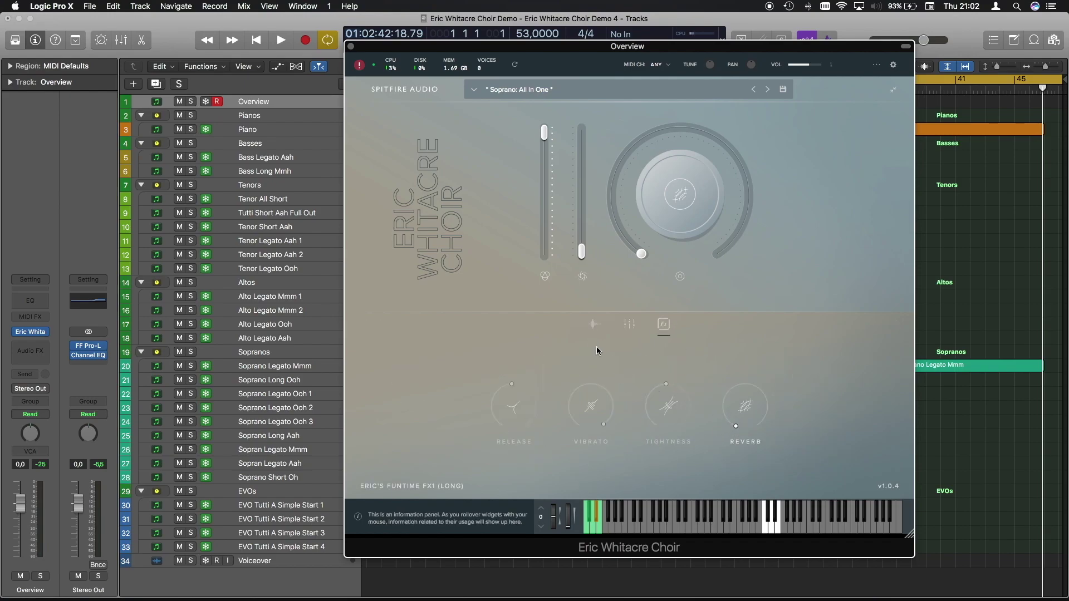
pyautogui.click(593, 326)
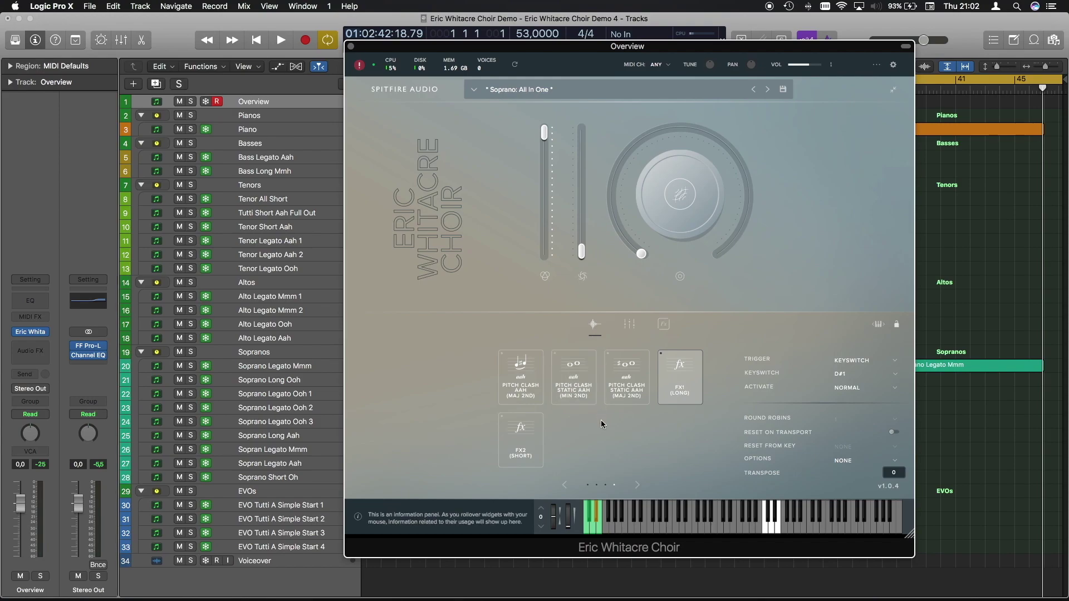
# - Load the All Mmm preset for the Alto section and select its Episodic Mmm Hyah technique
pyautogui.click(473, 90)
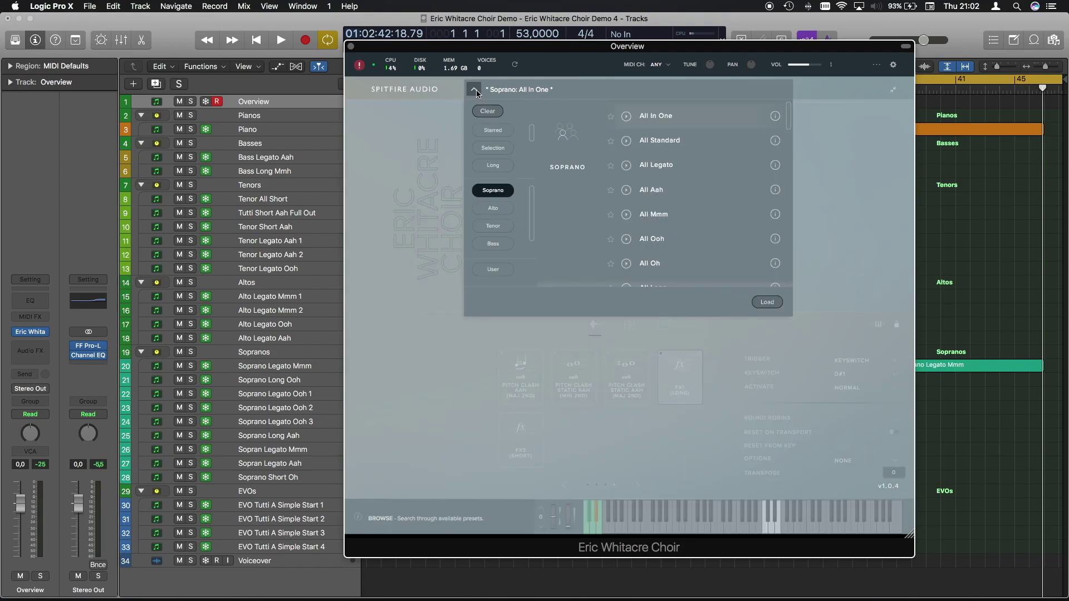
pyautogui.click(501, 209)
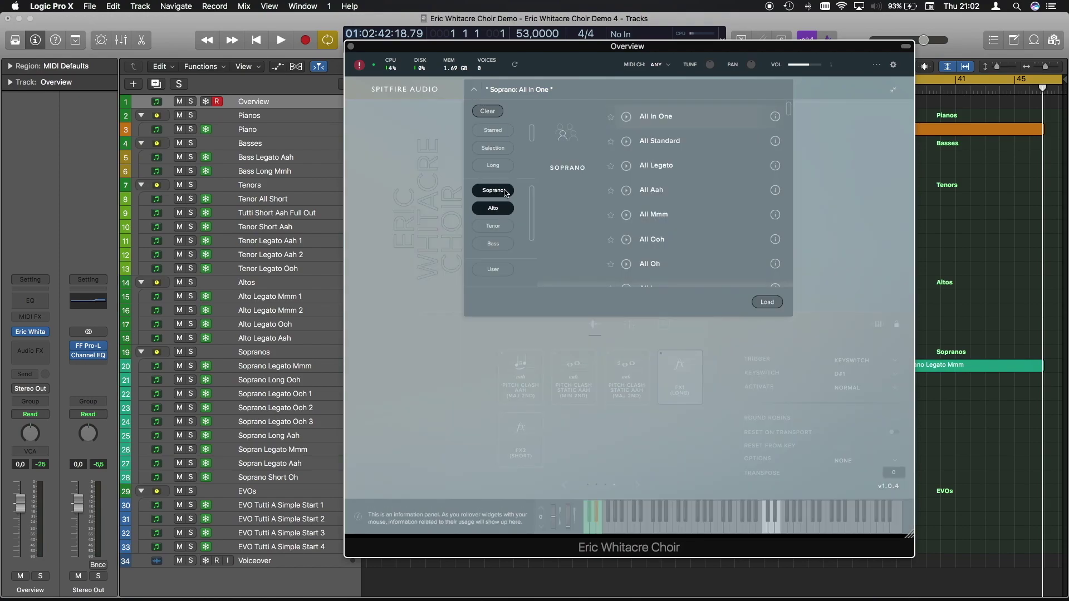
pyautogui.click(503, 192)
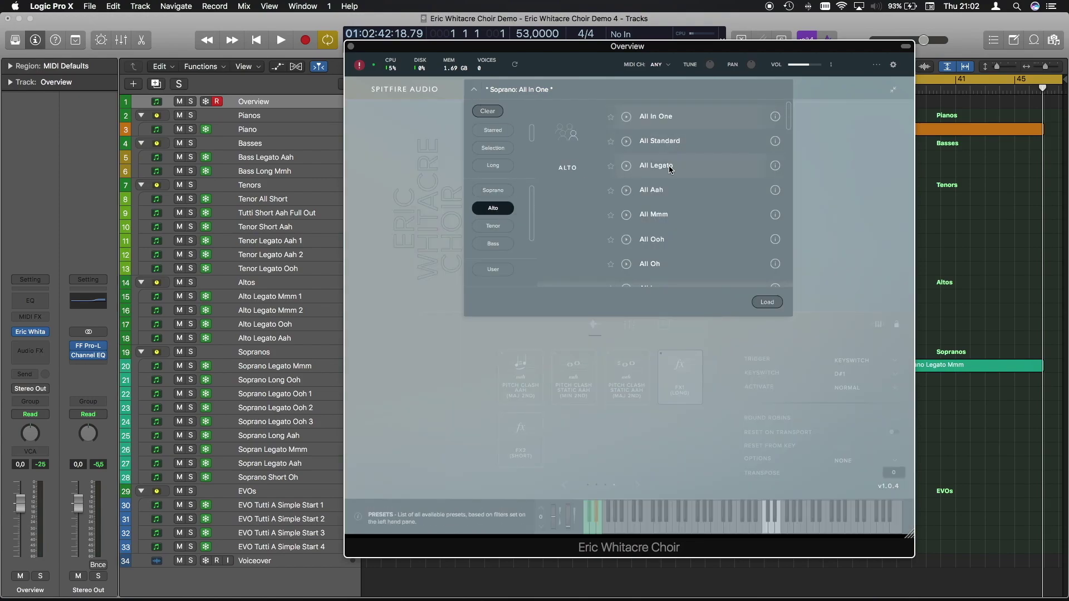
pyautogui.click(668, 217)
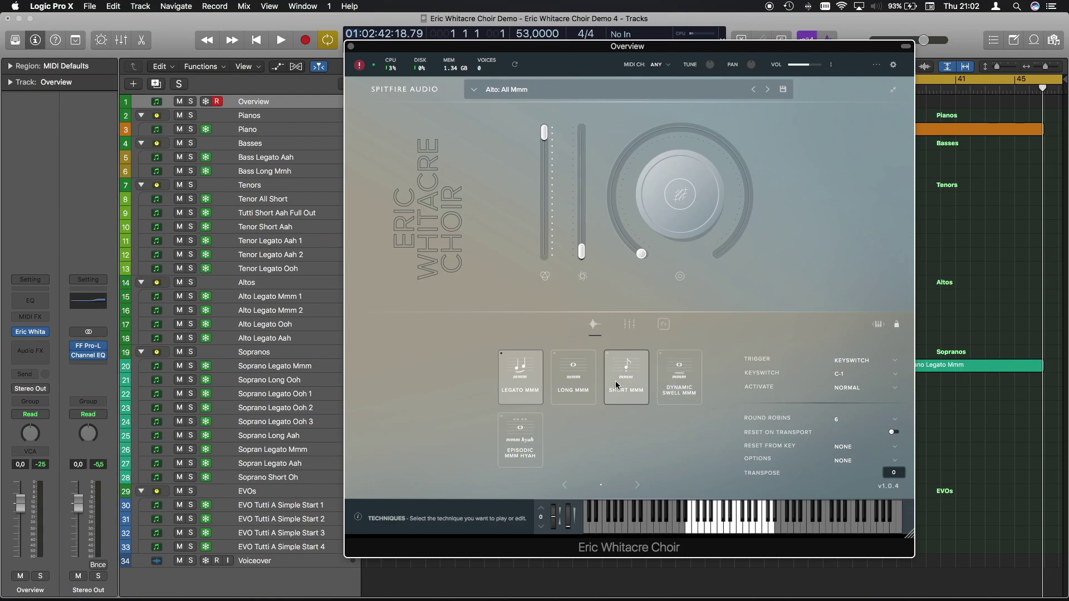
pyautogui.click(532, 436)
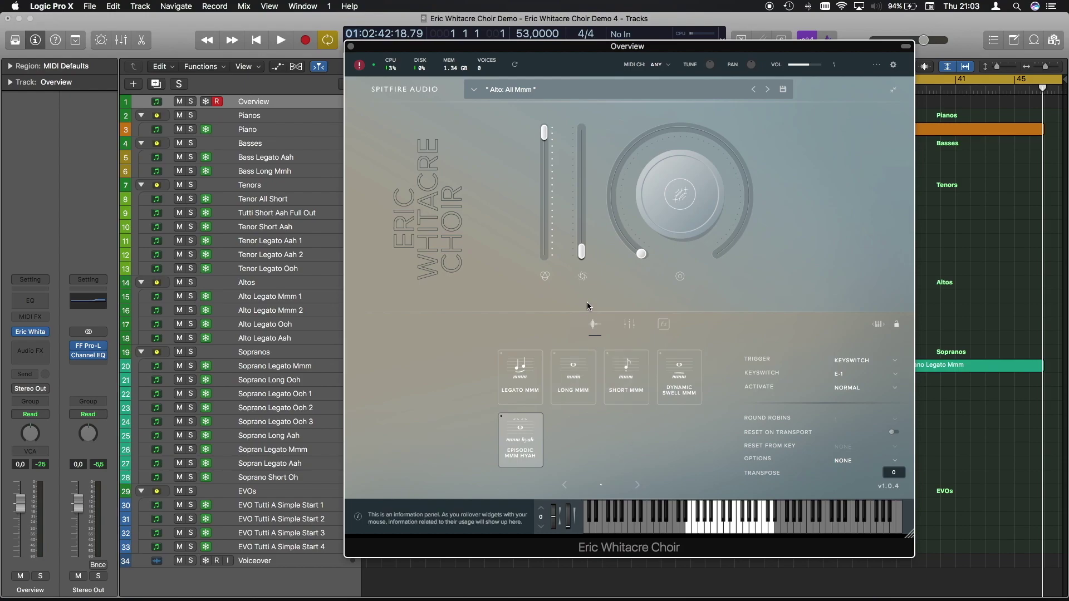
# - Load the All Aah preset for the Tenor section
pyautogui.click(473, 90)
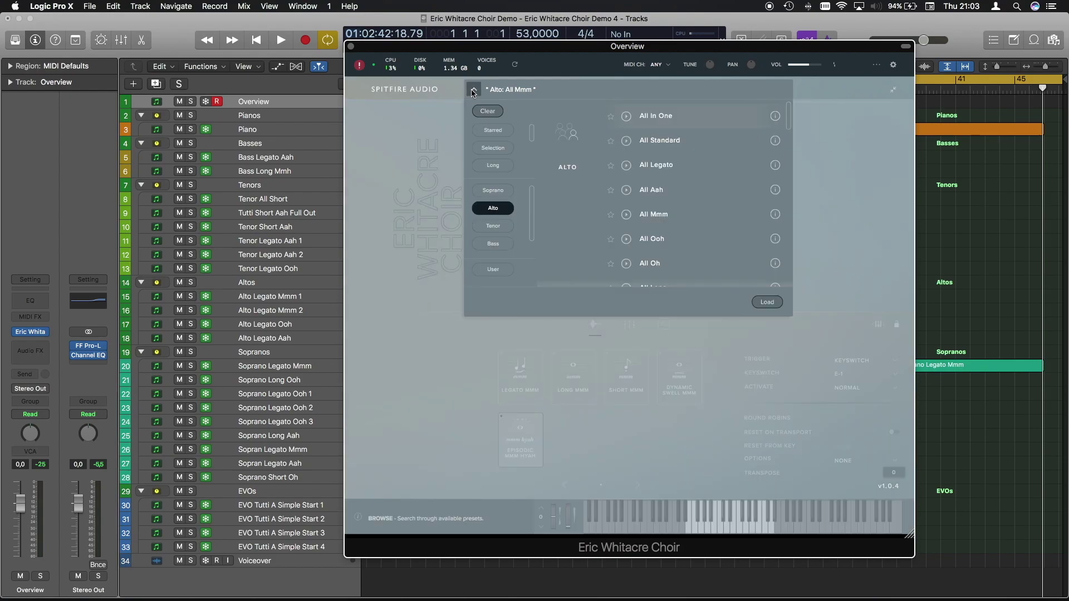
pyautogui.scroll(-1, 506, 216)
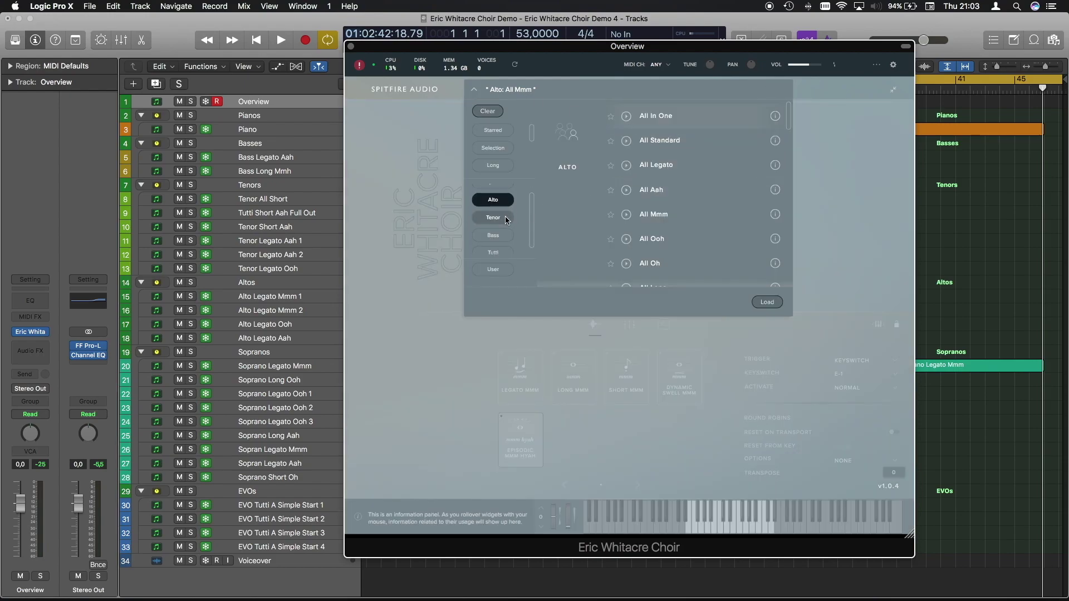
pyautogui.click(504, 217)
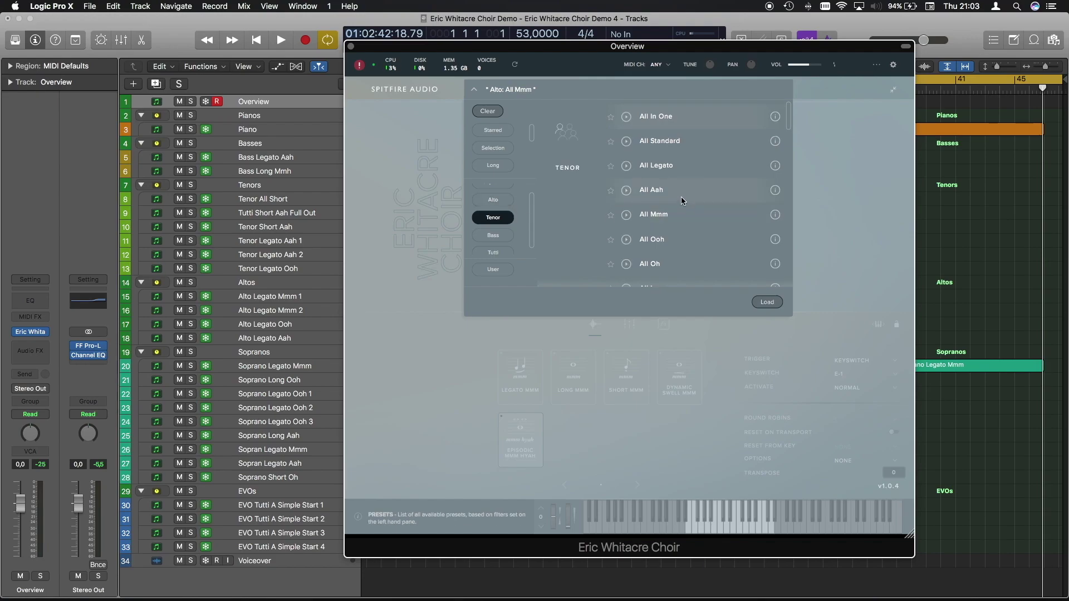
pyautogui.click(765, 301)
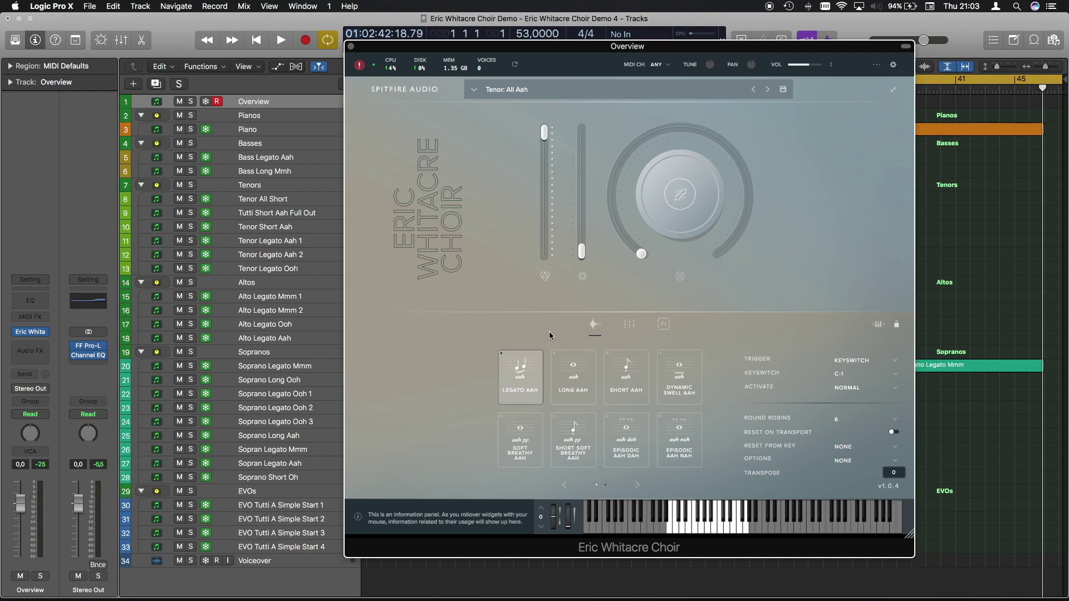
# - Audition the tenor Long Aah, Legato Aah, Short Aah, Dynamic Swell Aah and Pitch Clash Static Aah (Min 2nd) techniques
pyautogui.click(561, 384)
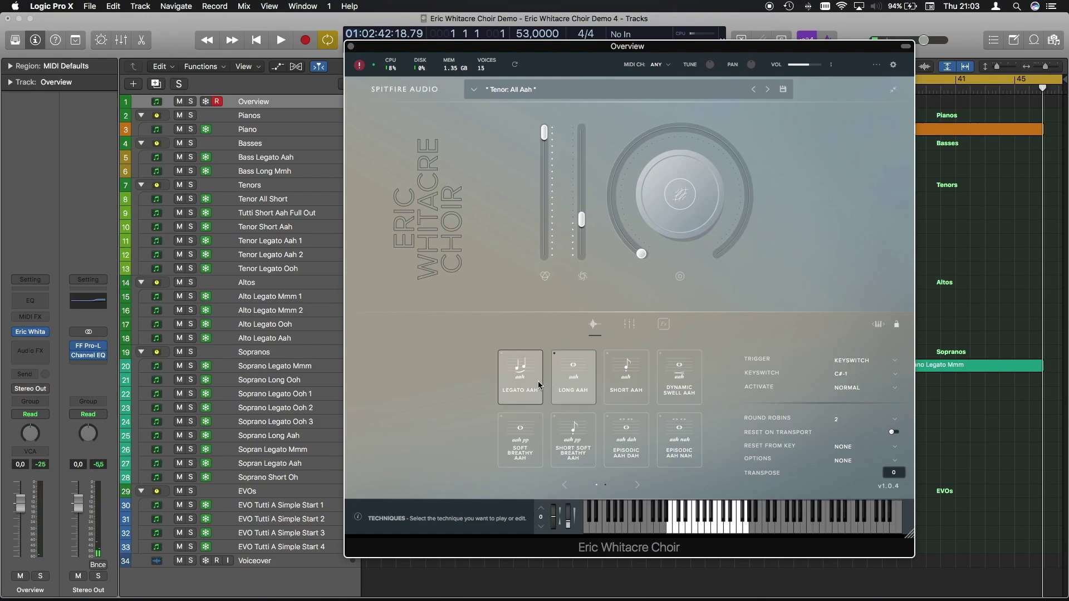
pyautogui.click(516, 381)
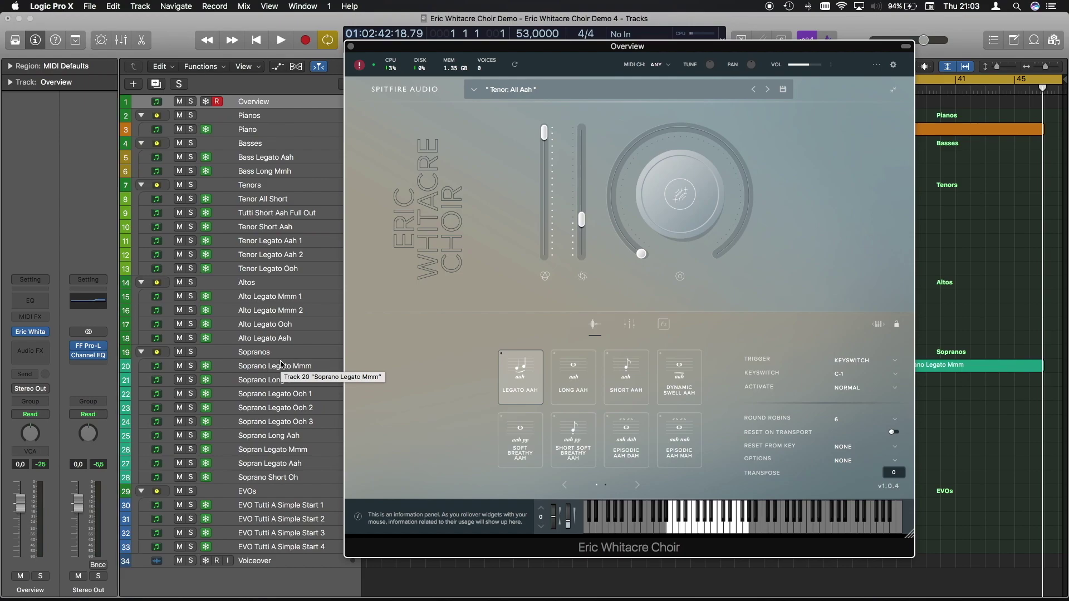
pyautogui.click(611, 385)
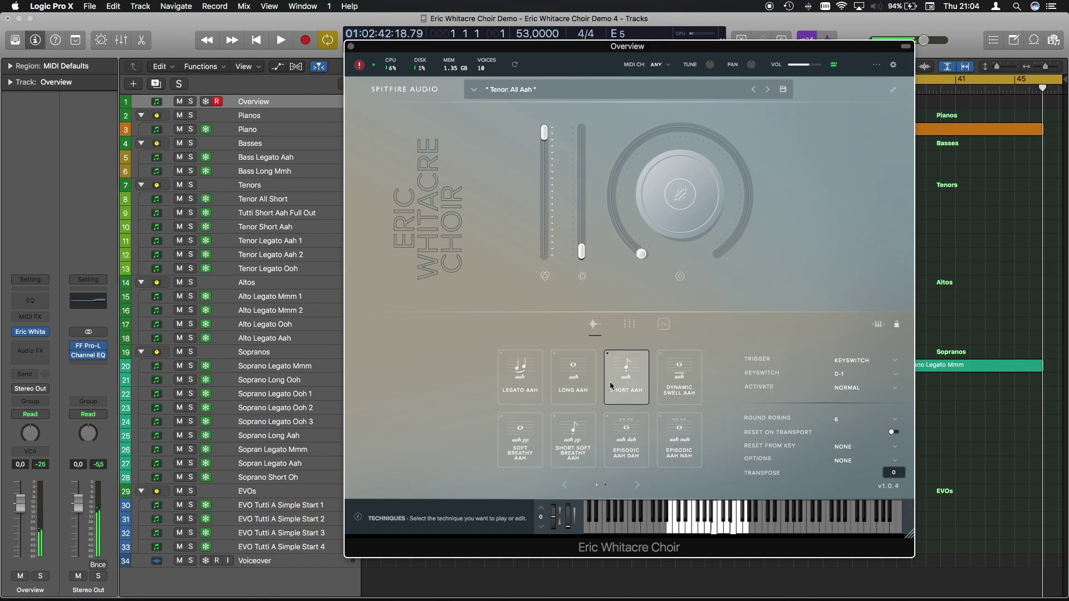
pyautogui.click(679, 383)
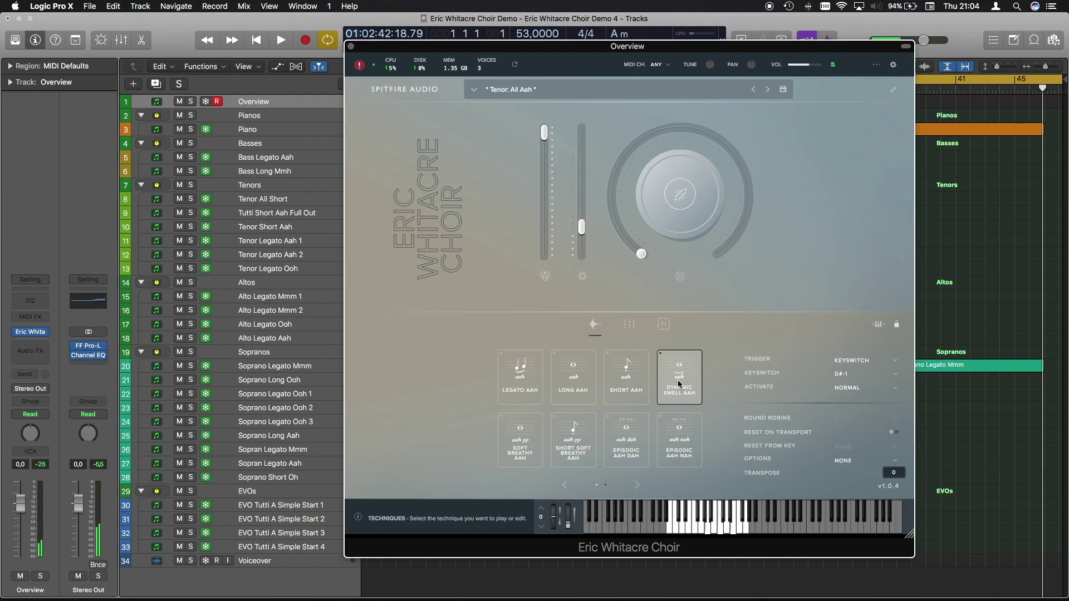
pyautogui.click(638, 484)
pyautogui.click(630, 378)
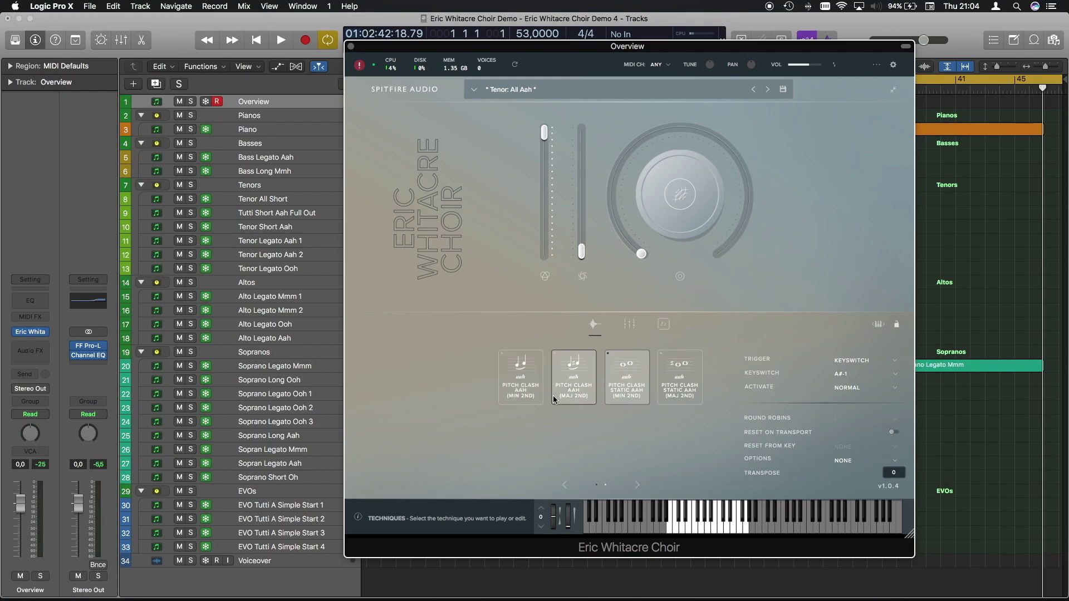
# - Load the All Legato preset for the Bass section and select its Legato Mmm technique
pyautogui.click(474, 89)
pyautogui.click(500, 244)
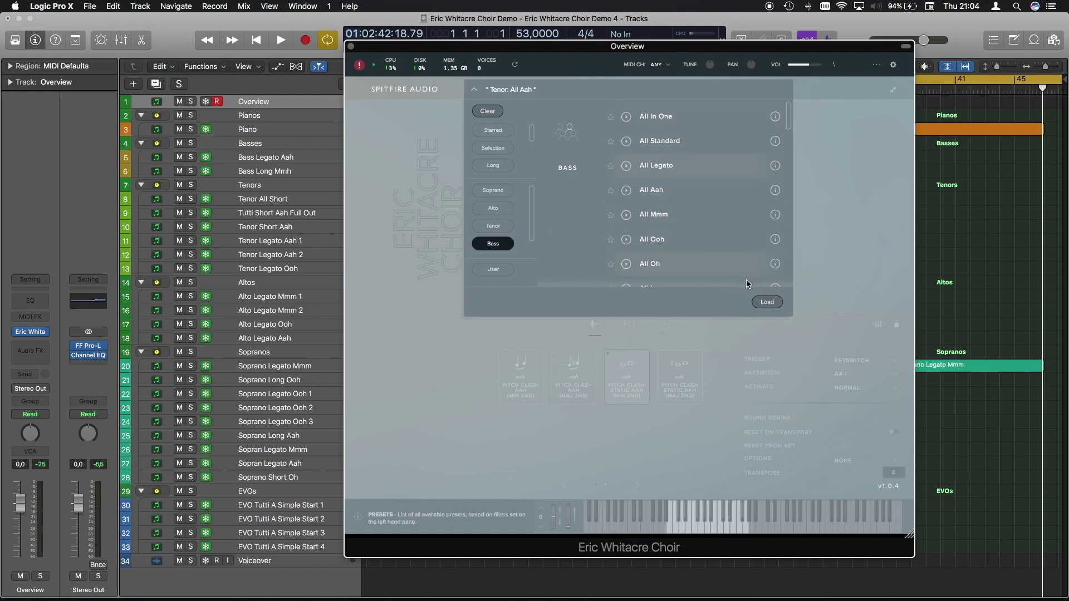
pyautogui.click(767, 302)
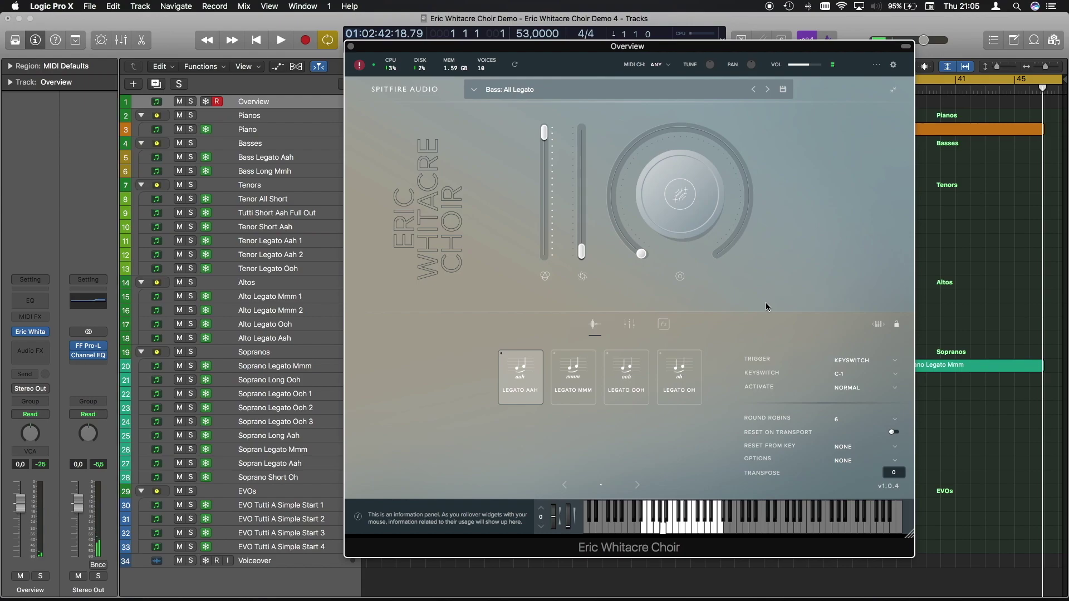
pyautogui.click(579, 381)
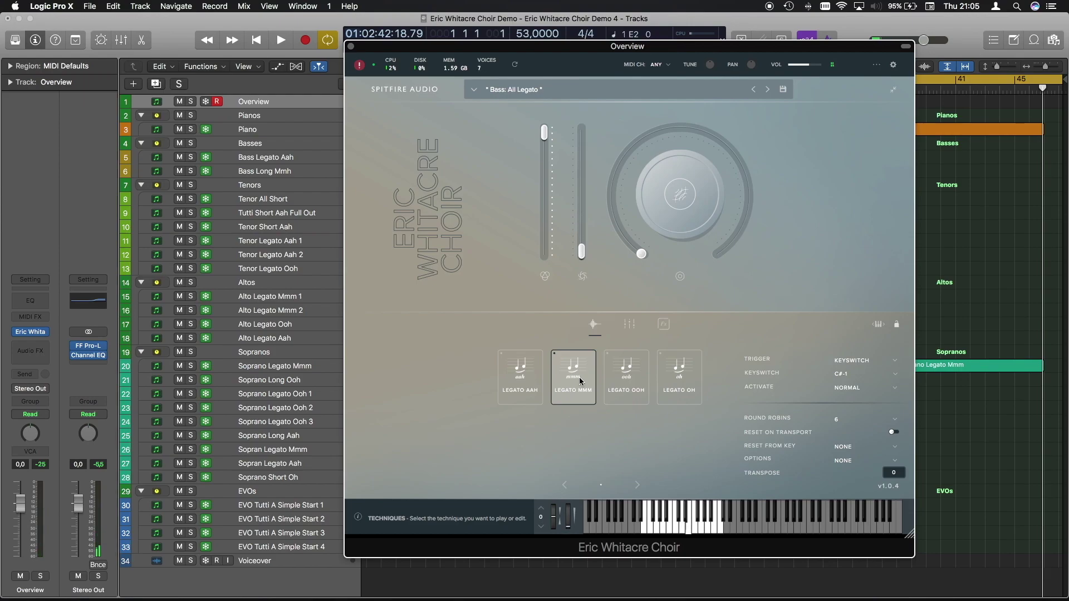
# - Remove the Bass filter, look through the Tutti presets including the All Evolutions sets, and close the preset browser
pyautogui.click(475, 92)
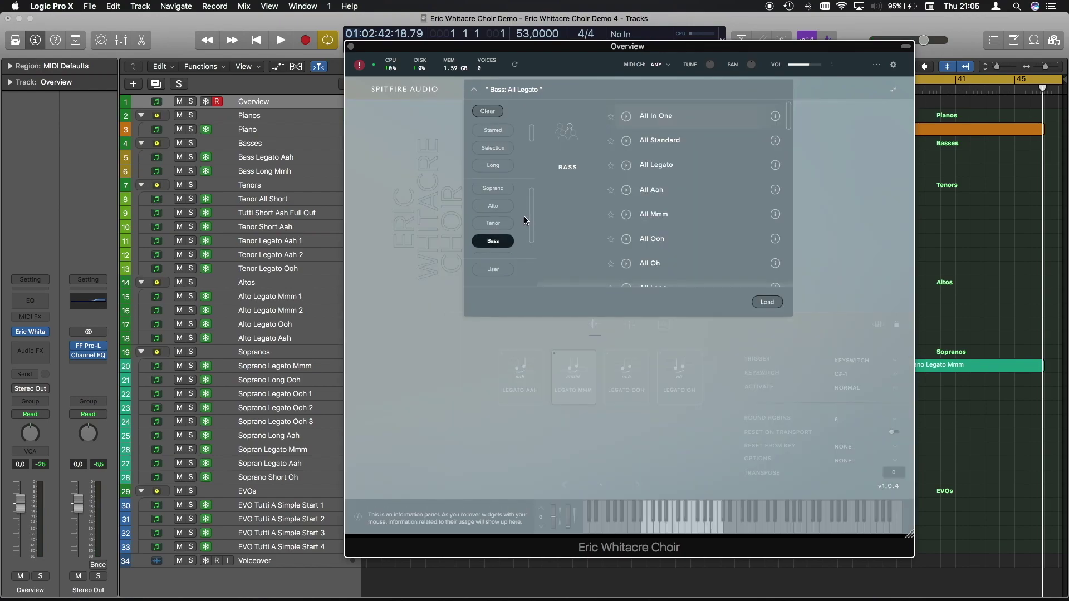
pyautogui.click(493, 241)
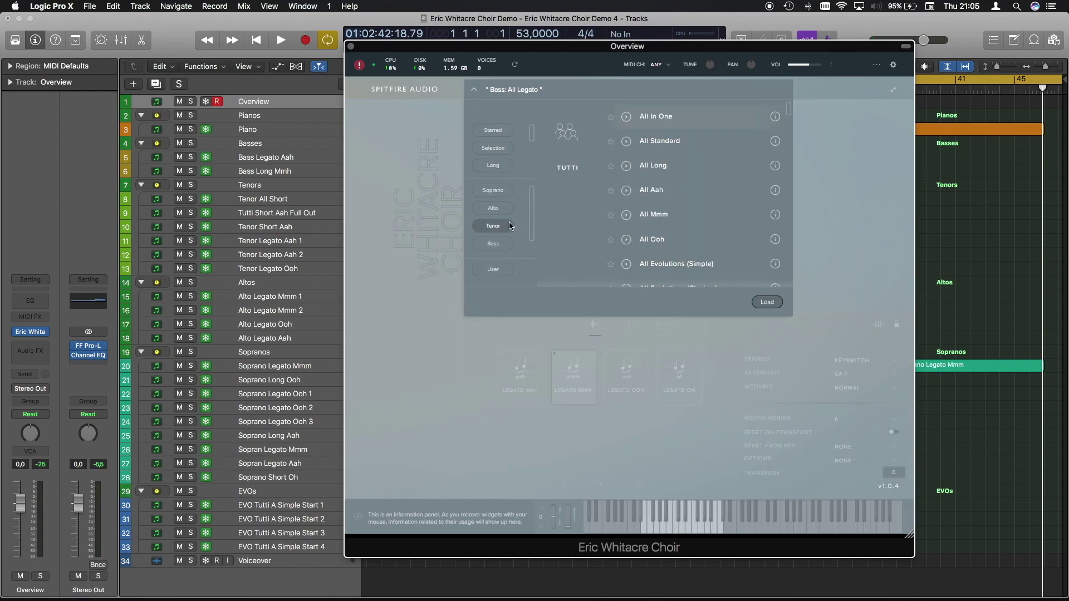
pyautogui.scroll(-5, 676, 234)
pyautogui.scroll(2, 676, 234)
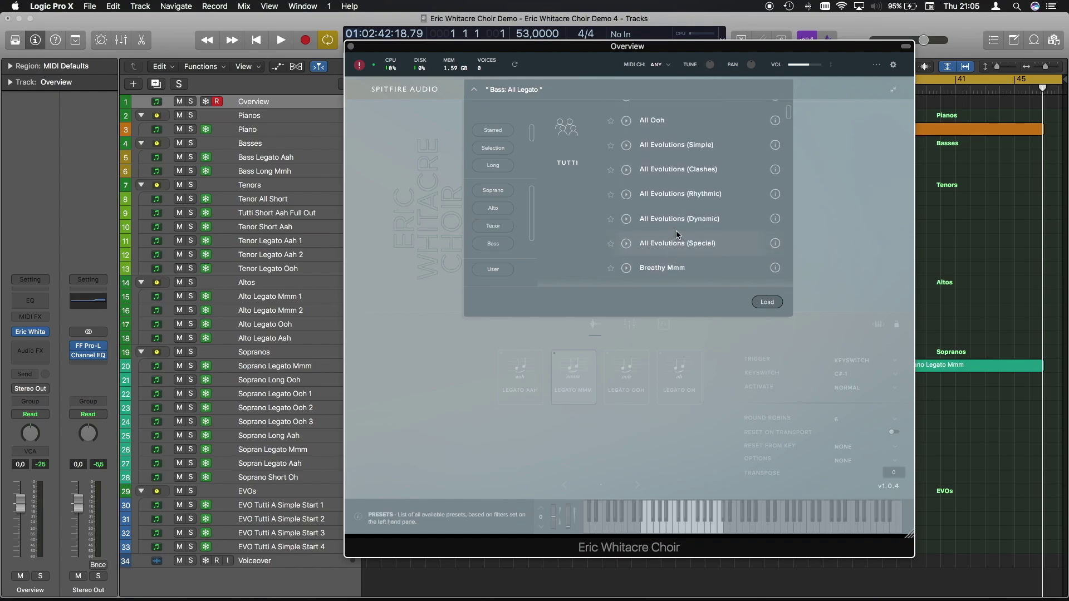
pyautogui.scroll(-2, 661, 206)
pyautogui.scroll(5, 661, 206)
pyautogui.scroll(2, 660, 206)
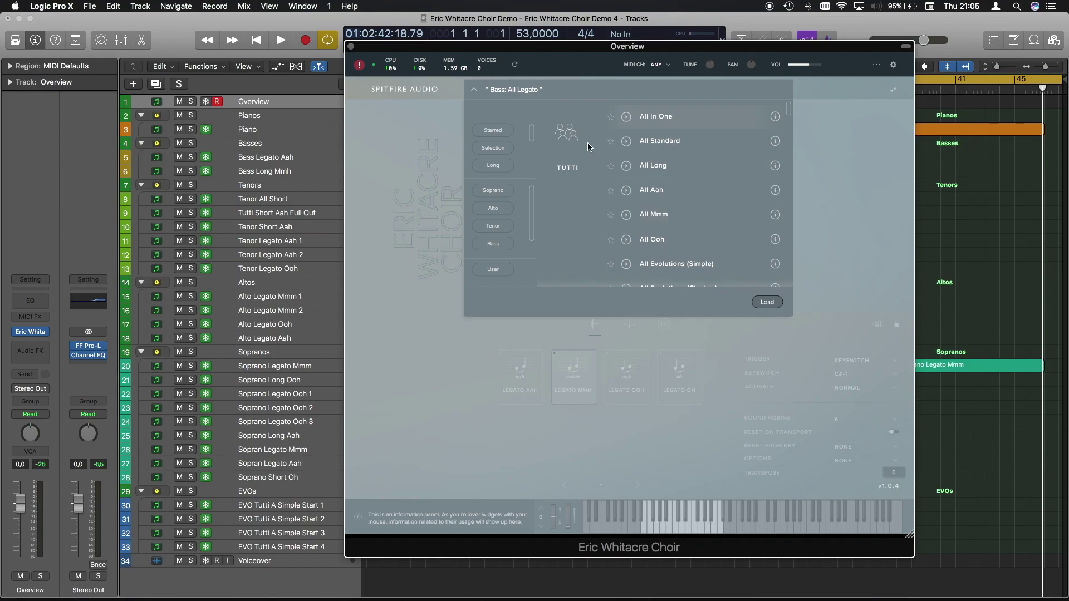
pyautogui.click(473, 91)
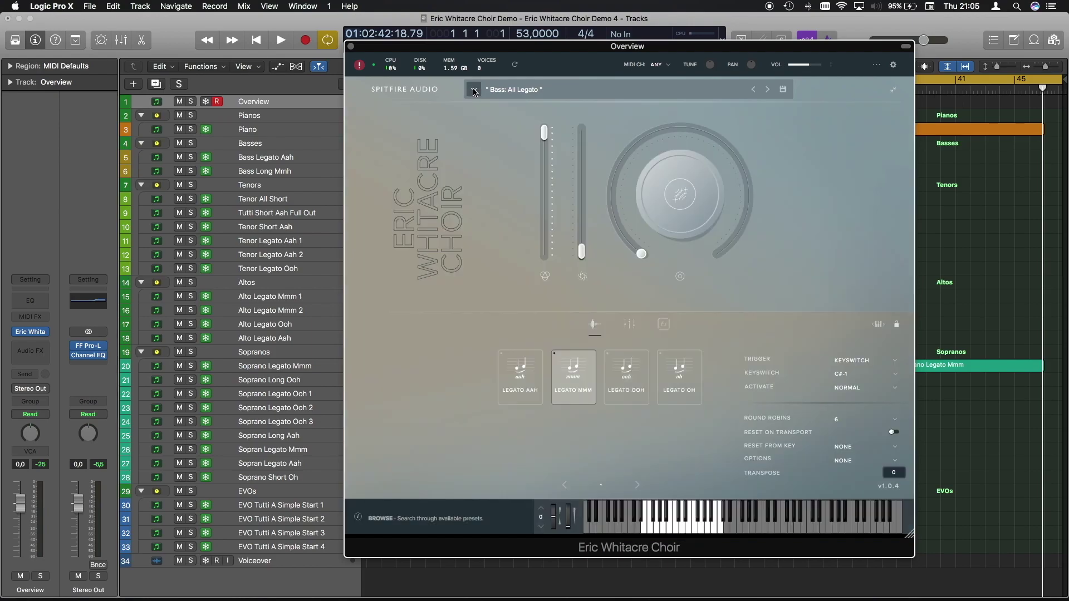
# - Replace the Overview track's instrument with the Eric Whitacre Choir Evo Grid plug-in
pyautogui.click(46, 332)
pyautogui.moveTo(50, 333)
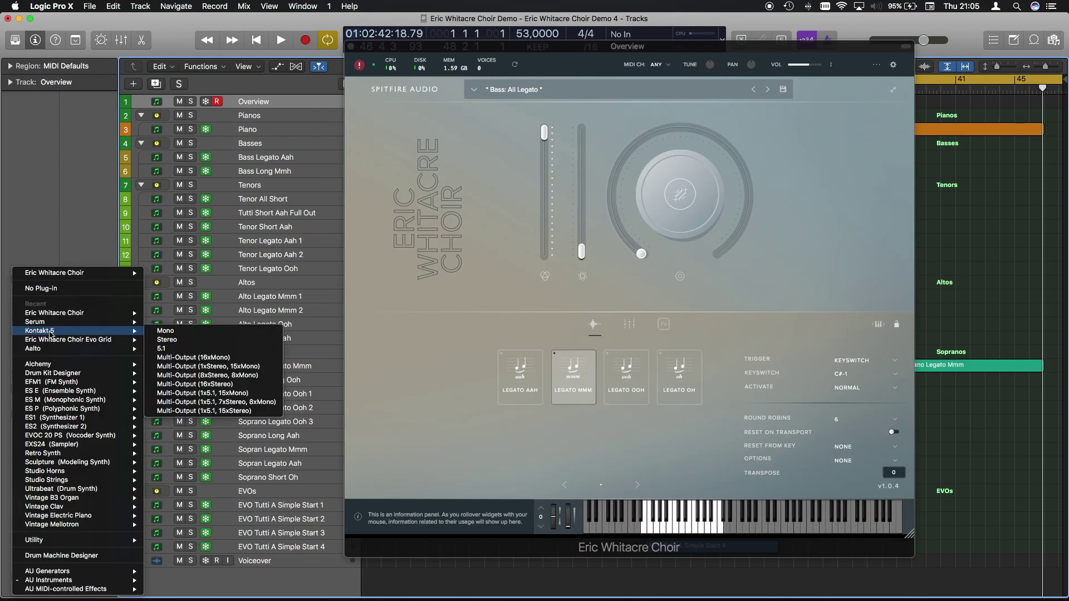
pyautogui.click(142, 341)
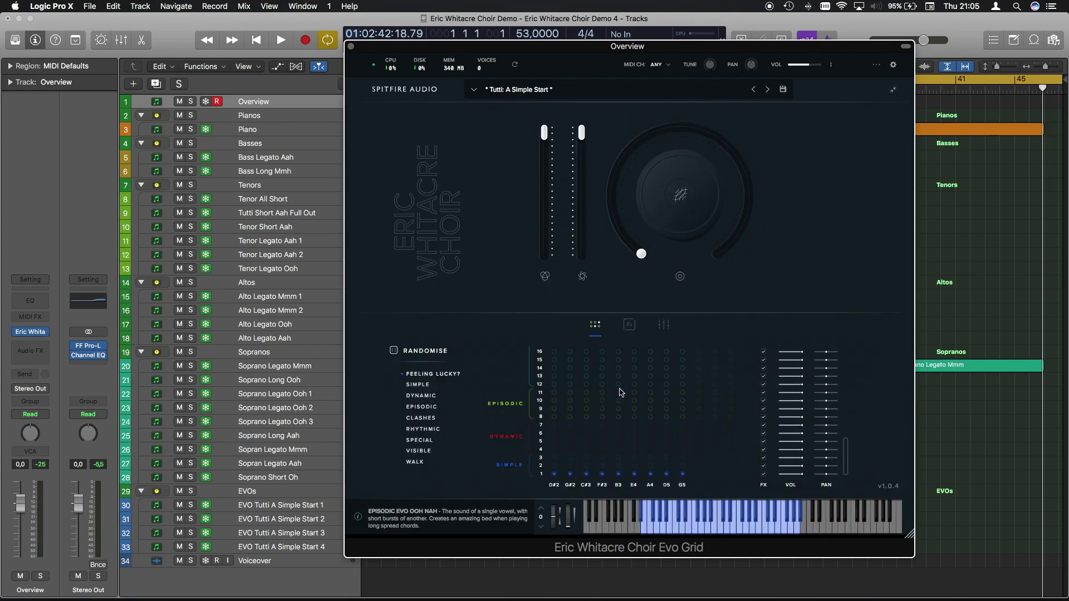
# - Randomise the evolution grid with the Dynamic option, and reshuffle it several times with Feeling Lucky?
pyautogui.click(420, 396)
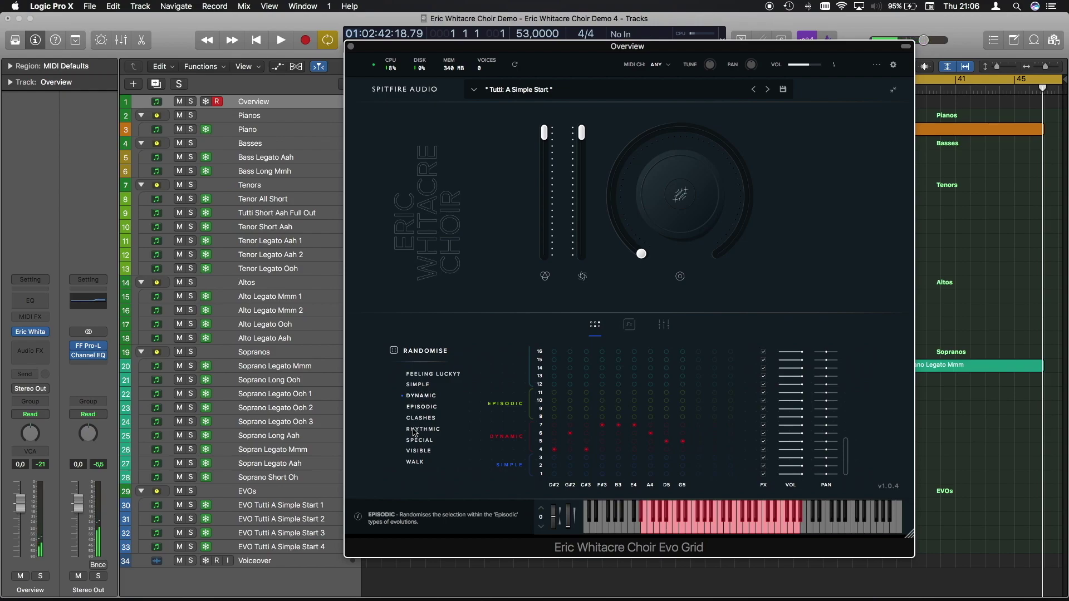
pyautogui.click(427, 375)
pyautogui.click(427, 376)
pyautogui.click(428, 376)
pyautogui.click(427, 377)
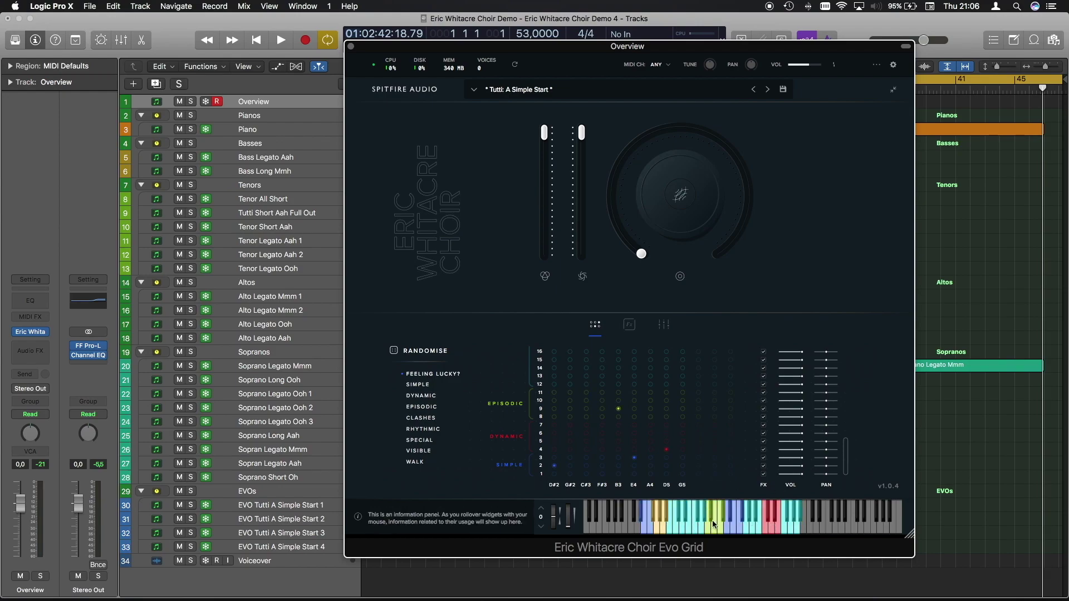
# - Review the evolutions assigned across the grid and lower the Overview track's volume to about -17.8 dB
pyautogui.scroll(3, 694, 425)
pyautogui.scroll(8, 693, 424)
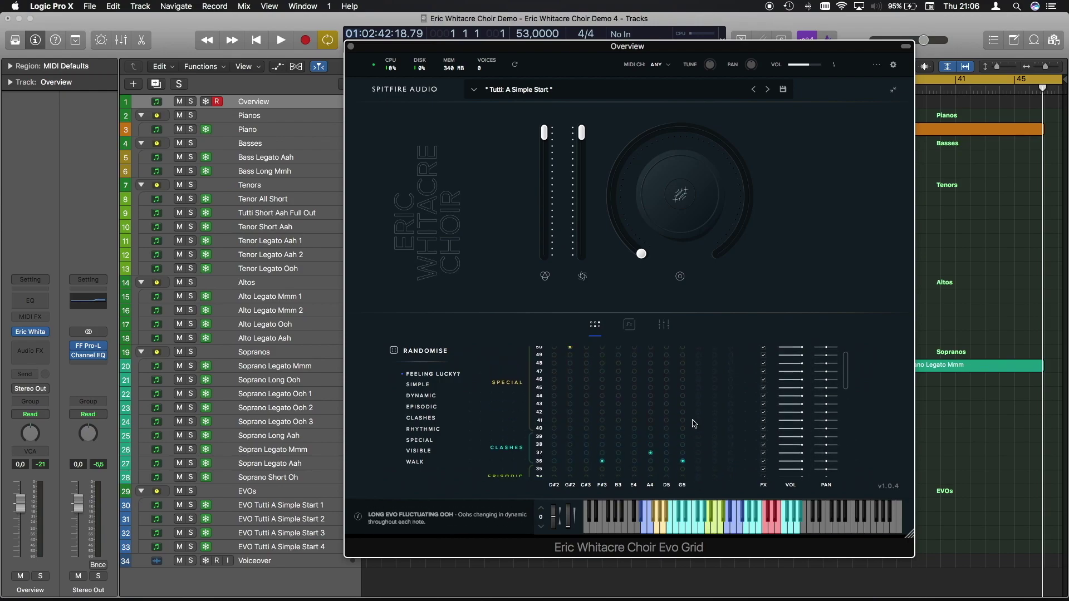
pyautogui.scroll(-12, 693, 424)
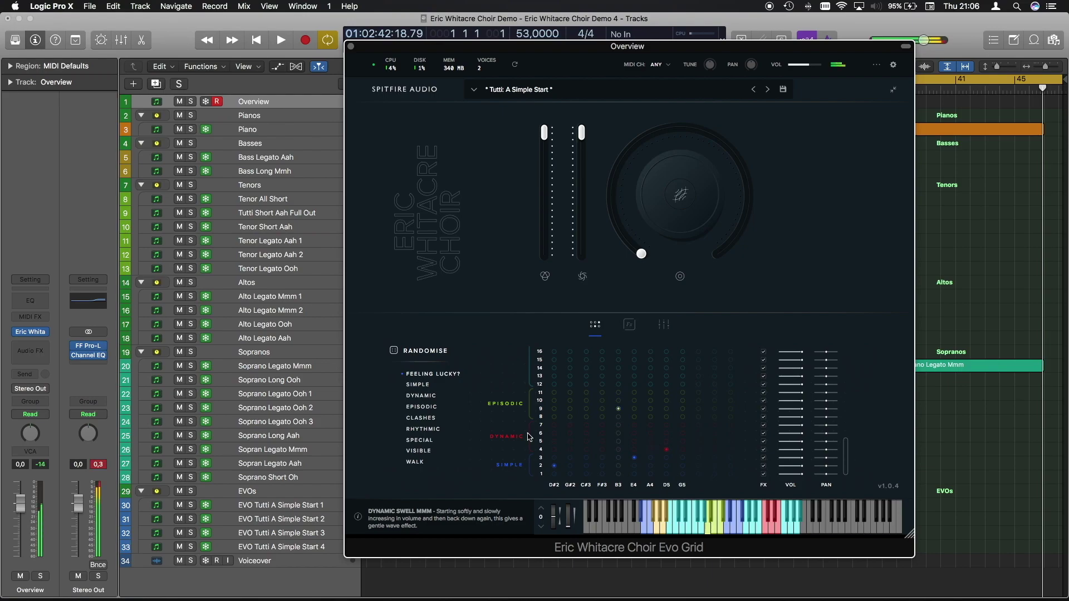
pyautogui.moveTo(20, 503); pyautogui.dragTo(20, 538)
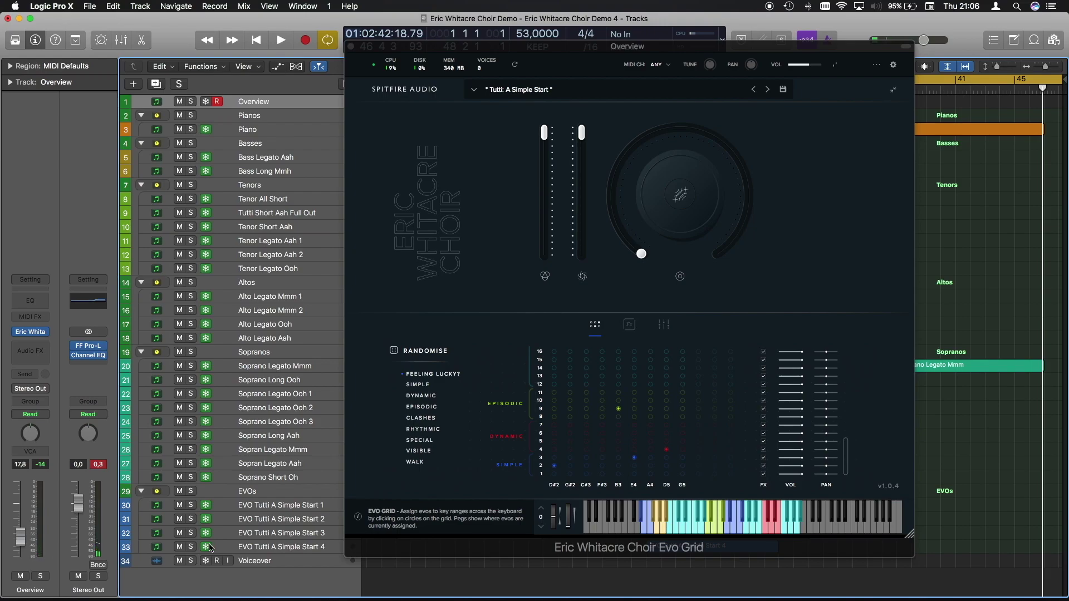
# - Randomise the grid with the Episodic evolutions and lower the Overview track's volume to about -24.5 dB
pyautogui.scroll(1, 552, 423)
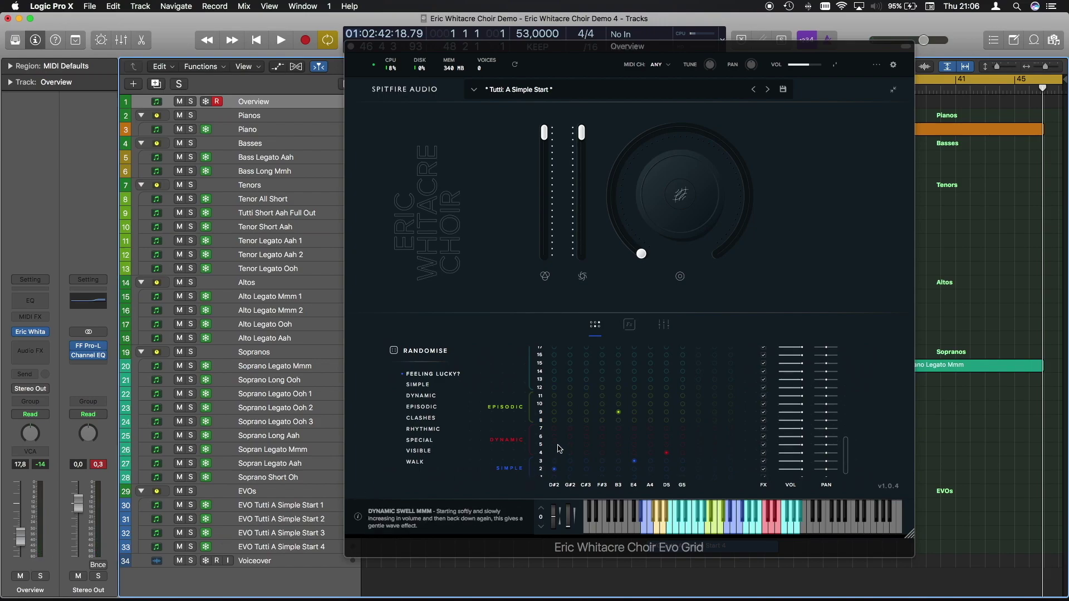
pyautogui.click(427, 408)
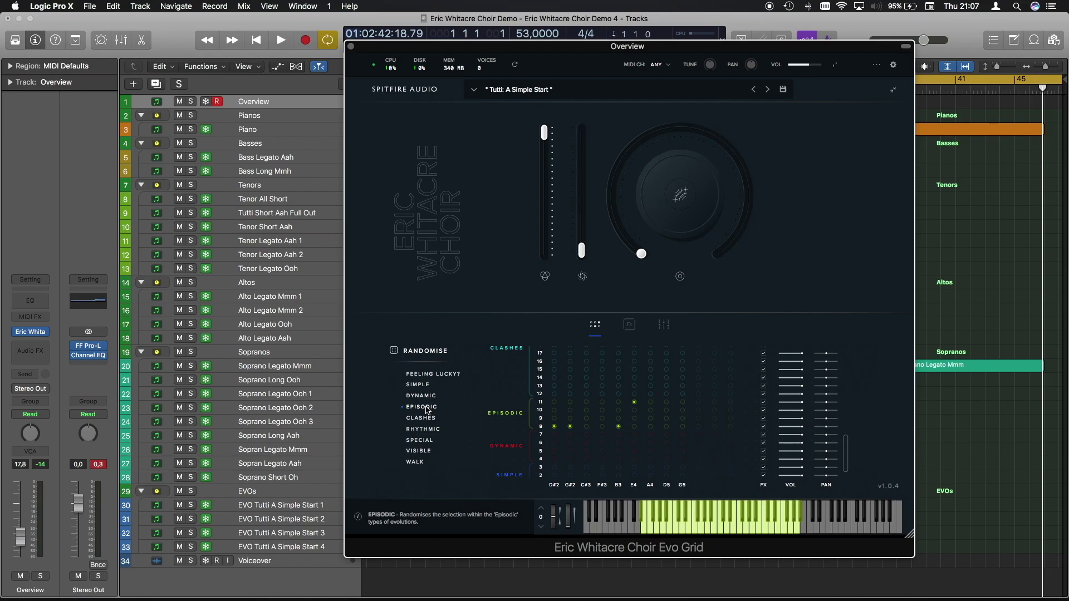
pyautogui.moveTo(24, 527); pyautogui.dragTo(25, 533)
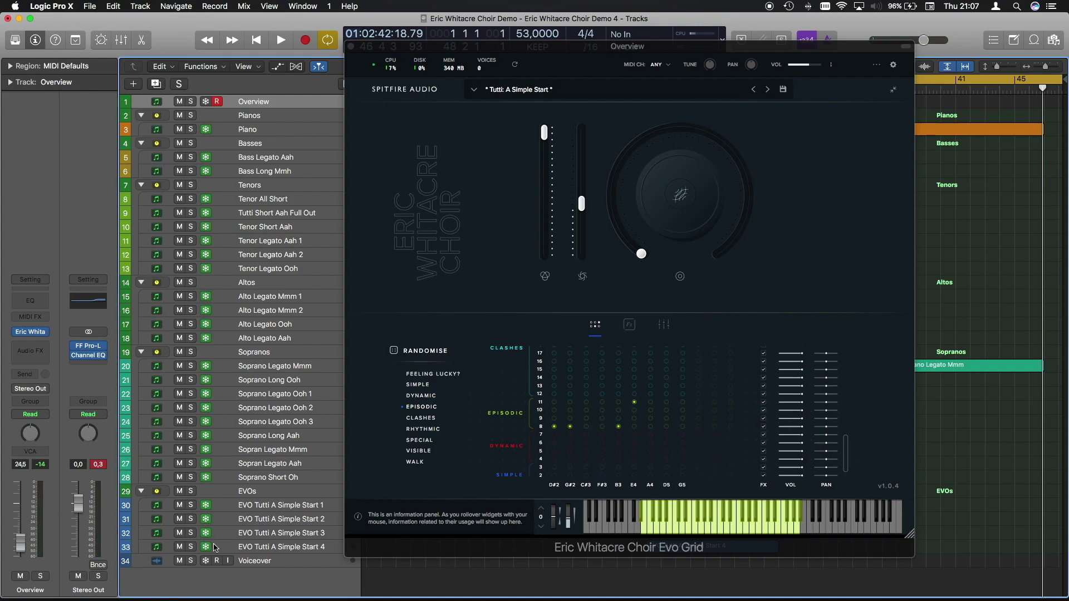
# - Randomise the grid with the Rhythmic evolutions, check their assignments, and randomise them once more
pyautogui.click(432, 430)
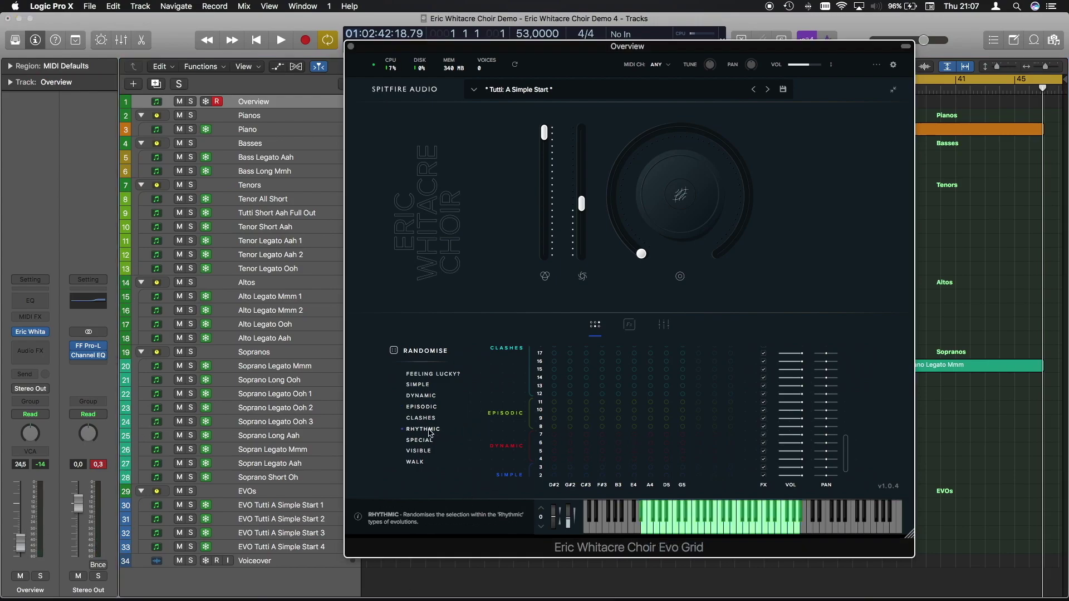
pyautogui.scroll(10, 659, 425)
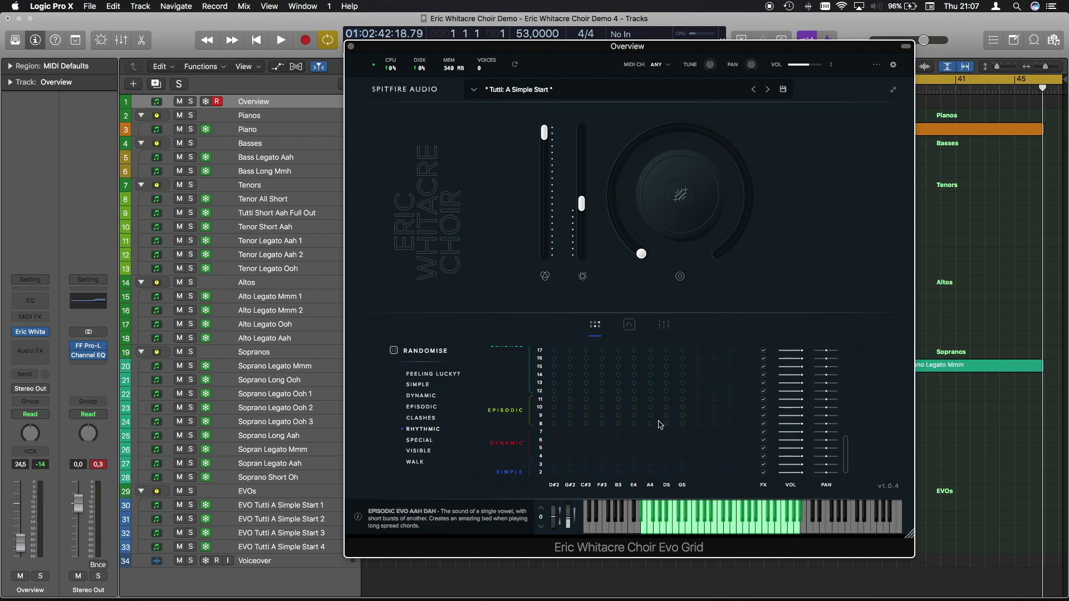
pyautogui.scroll(-5, 659, 425)
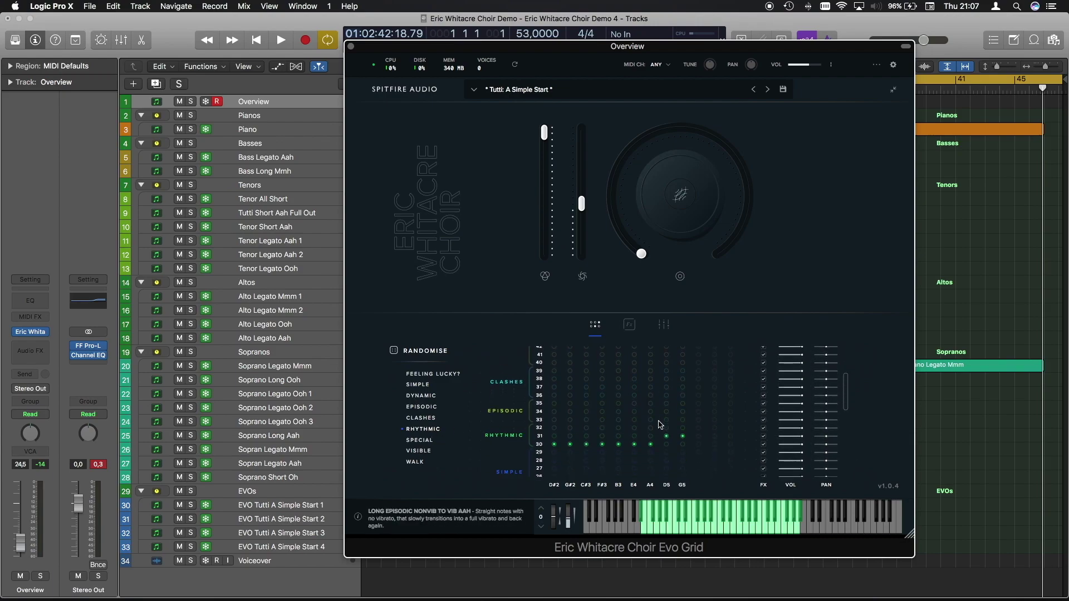
pyautogui.click(425, 432)
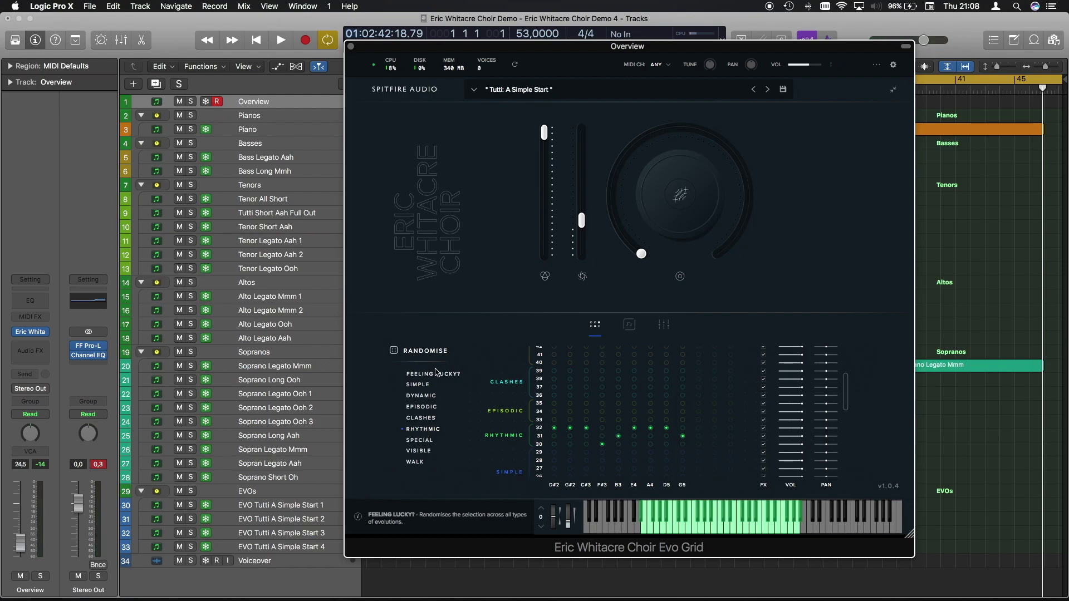
# - Close the Evo Grid plug-in window and unfreeze the Piano track
pyautogui.click(350, 47)
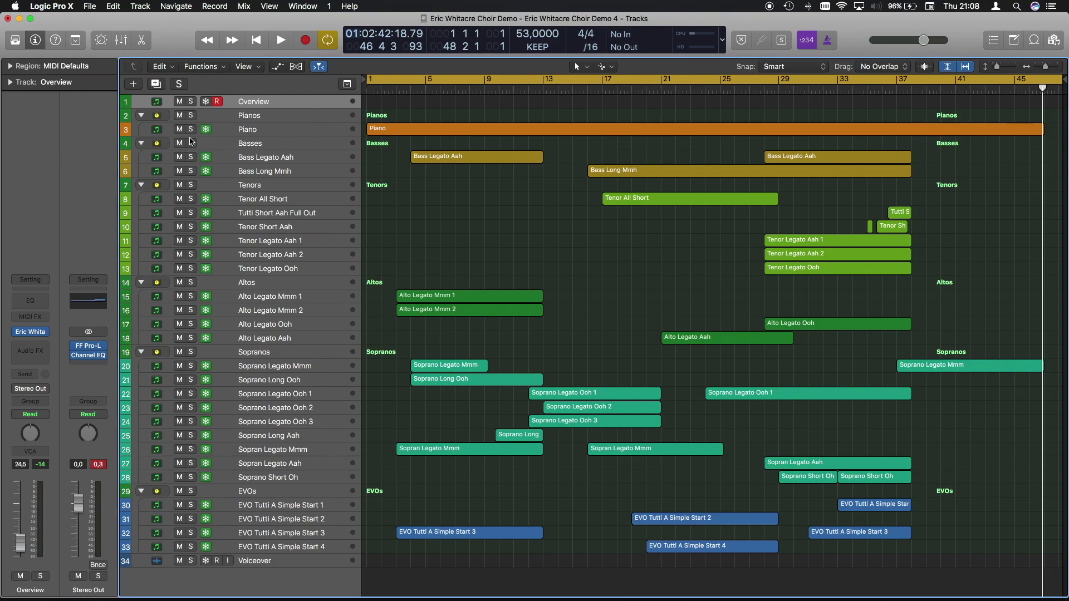
pyautogui.click(206, 130)
# - Unfreeze the Alto Legato Mmm 1 and Alto Legato Mmm 2 tracks and solo both of them
pyautogui.click(294, 302)
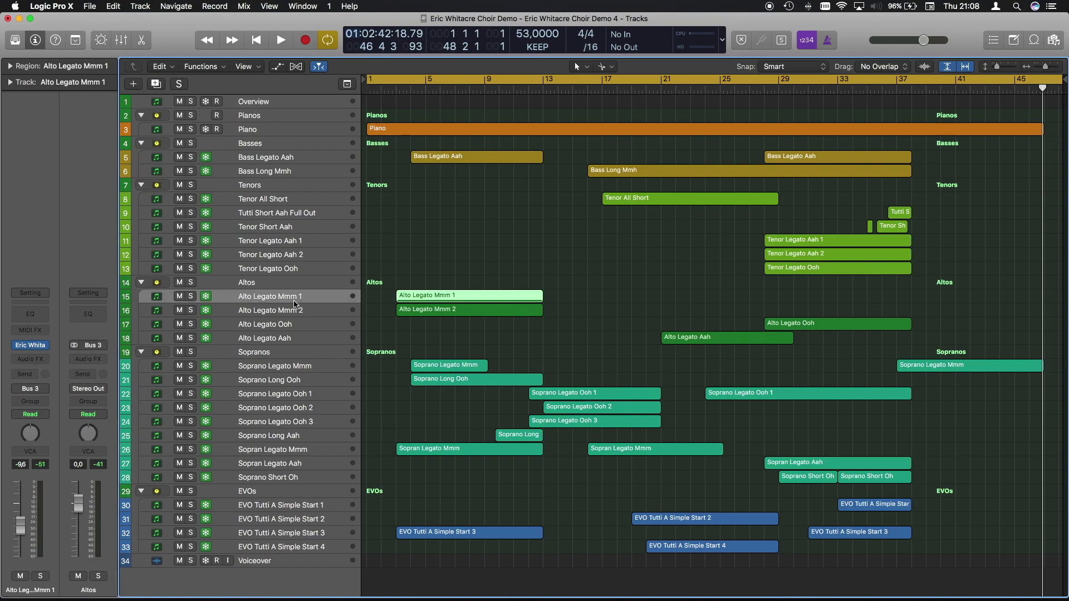
pyautogui.click(236, 313)
pyautogui.click(204, 301)
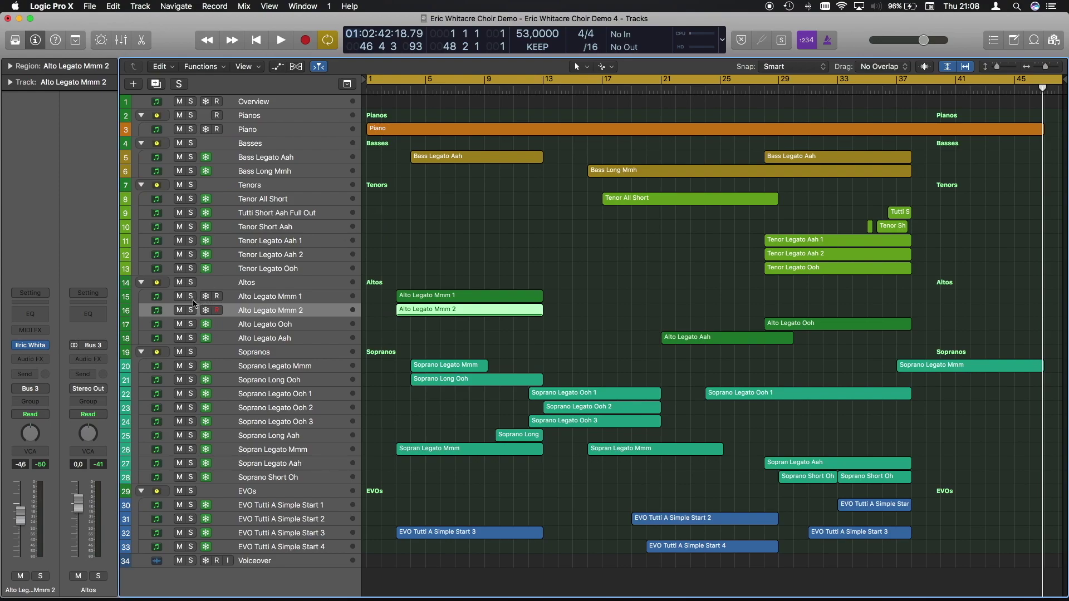
pyautogui.click(192, 303)
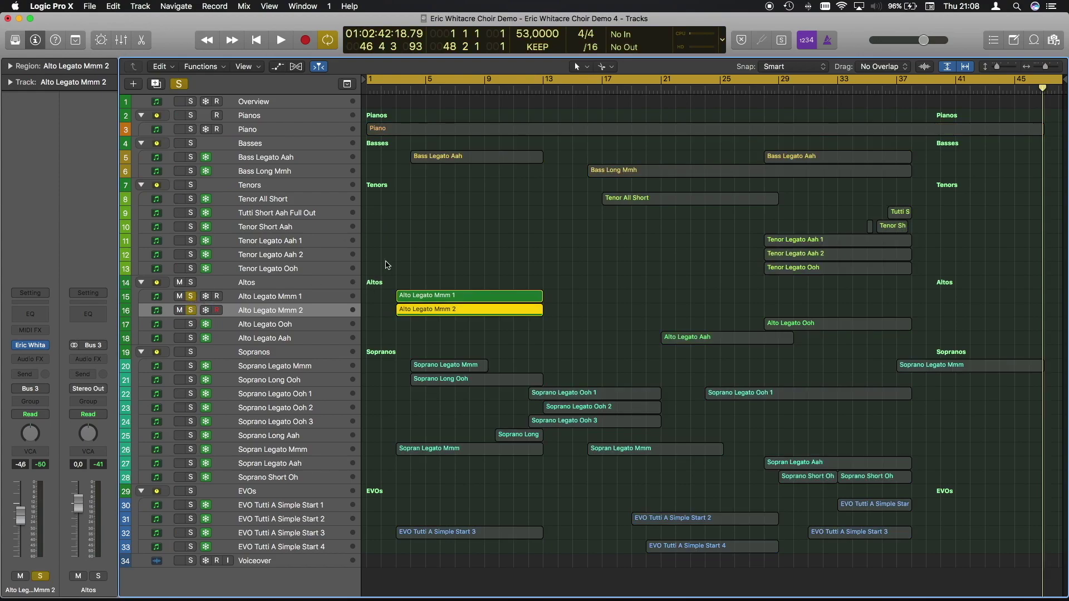
# - Select Alto Legato Mmm 1, switch to Alto Legato Mmm 2, and play both soloed alto parts from near bar 2
pyautogui.click(276, 299)
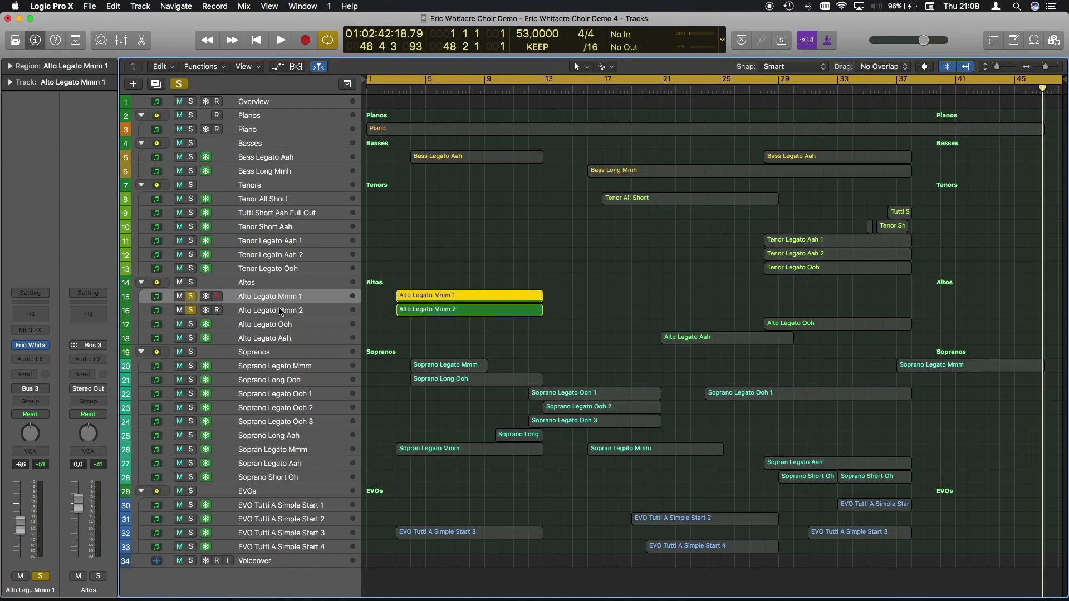
pyautogui.click(281, 312)
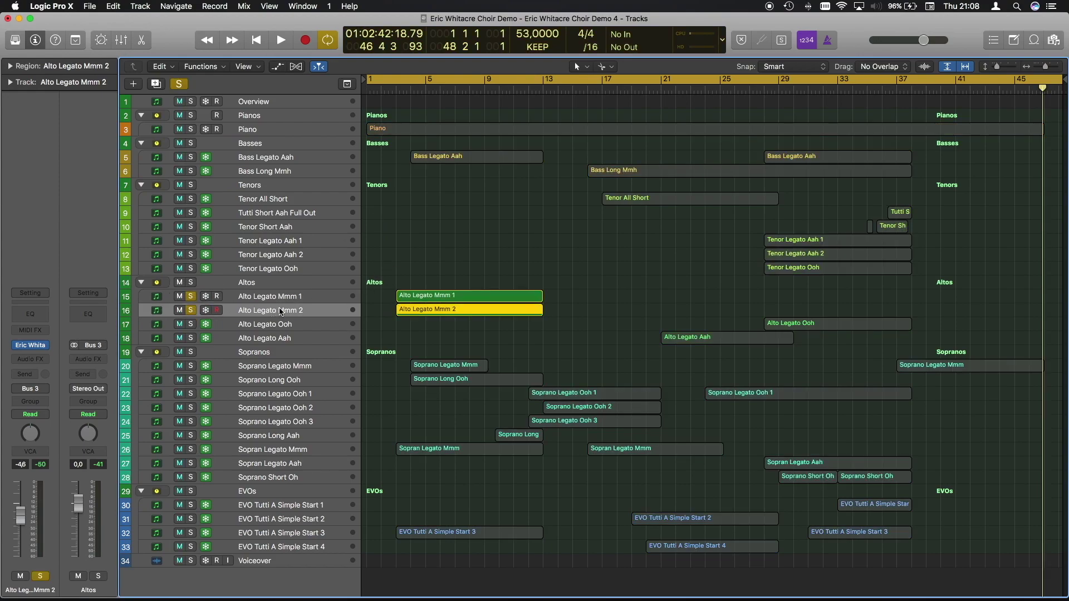
pyautogui.click(384, 89)
pyautogui.press('space')
# - Examine the notes of both Alto Legato Mmm regions together in the Piano Roll, close it, and stop playback
pyautogui.moveTo(604, 299); pyautogui.dragTo(463, 313)
pyautogui.doubleClick(463, 313)
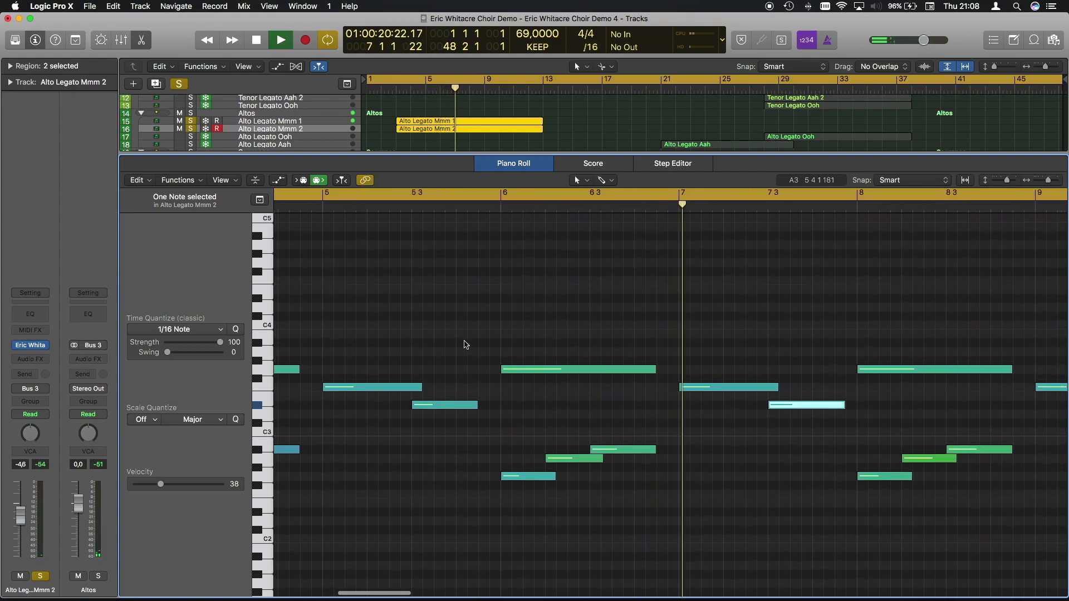
pyautogui.click(513, 167)
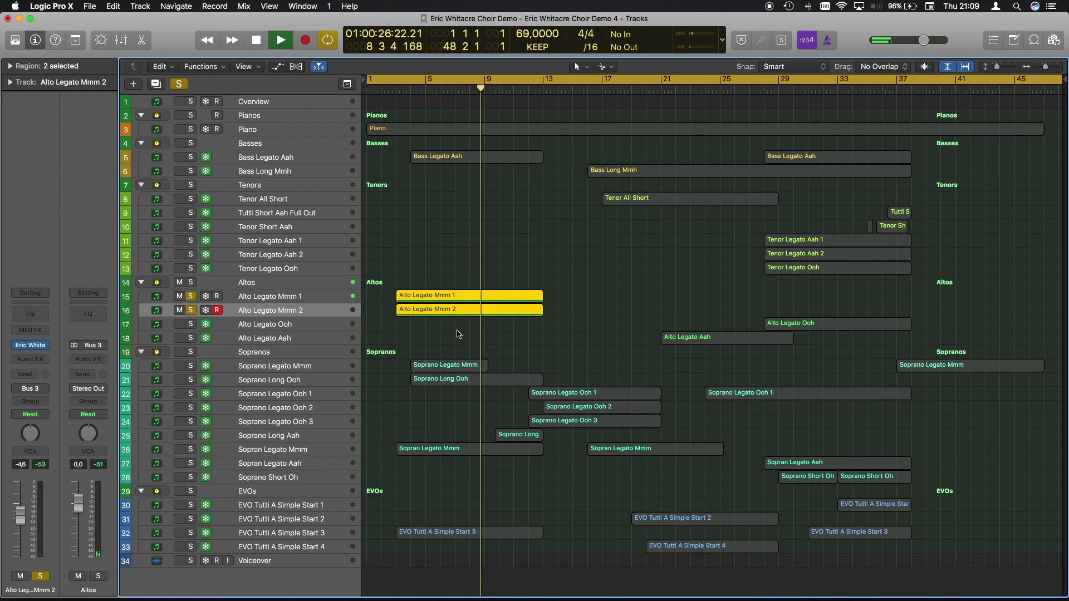
pyautogui.press('space')
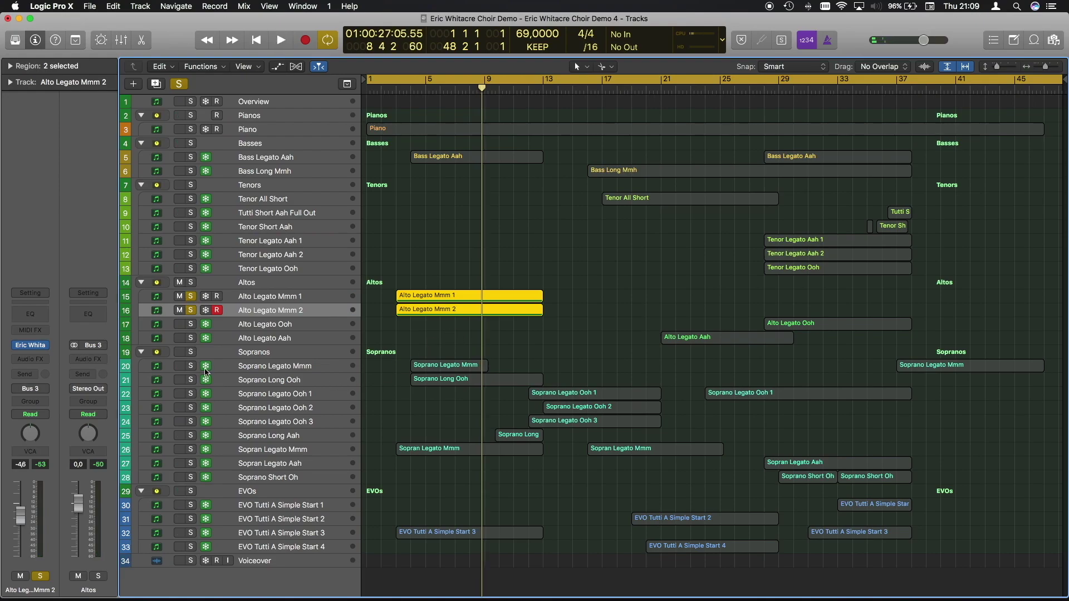
# - Solo the Soprano Legato Mmm and Soprano Long Ooh tracks alongside the altos and play from about bar 4
pyautogui.moveTo(185, 370); pyautogui.dragTo(192, 381)
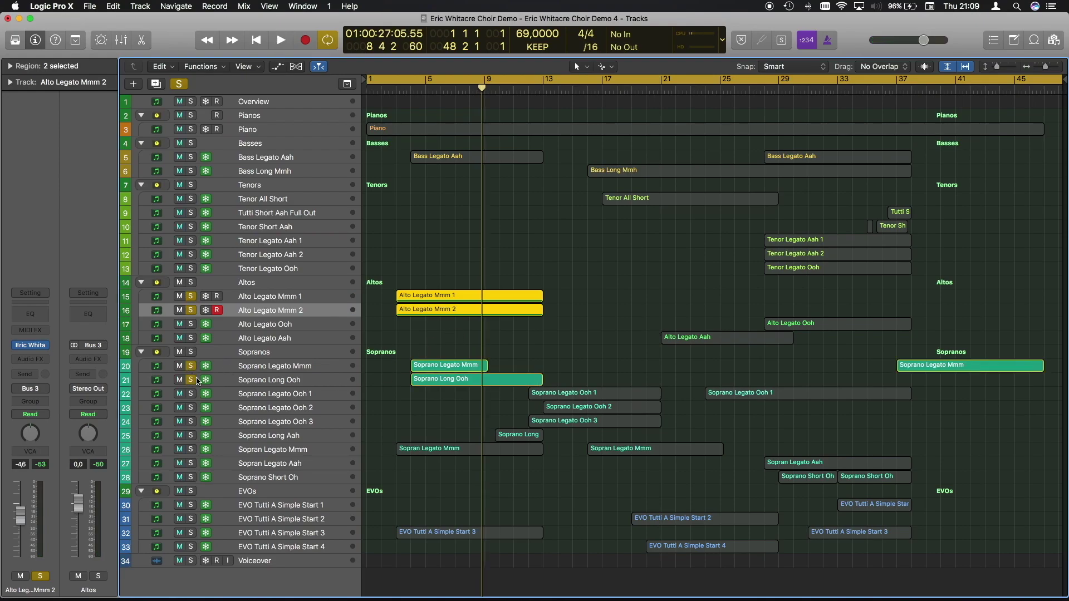
pyautogui.moveTo(1001, 69); pyautogui.dragTo(1006, 69)
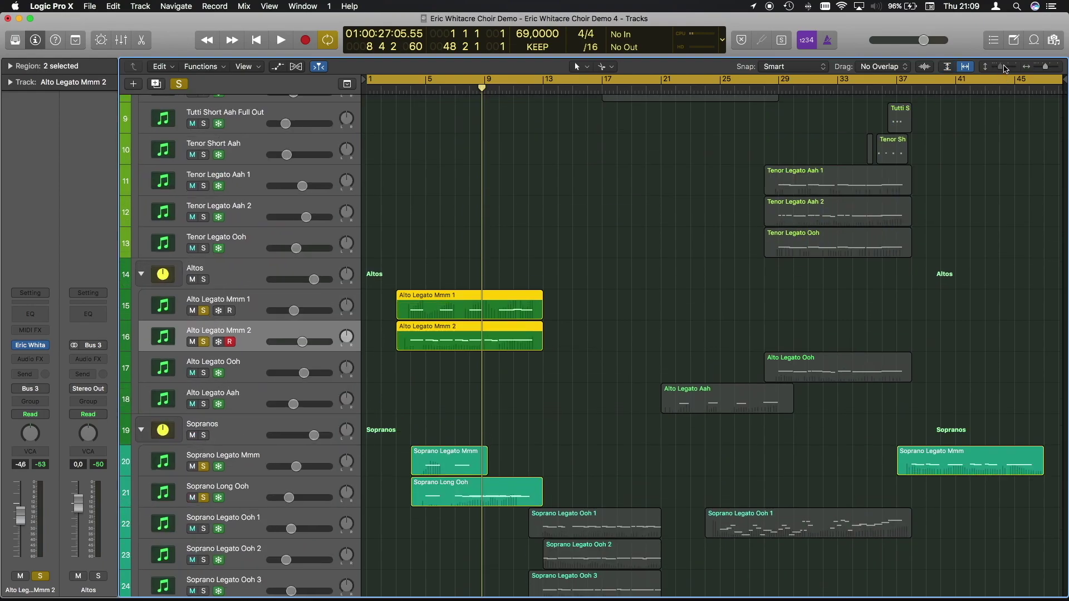
pyautogui.scroll(-5, 494, 183)
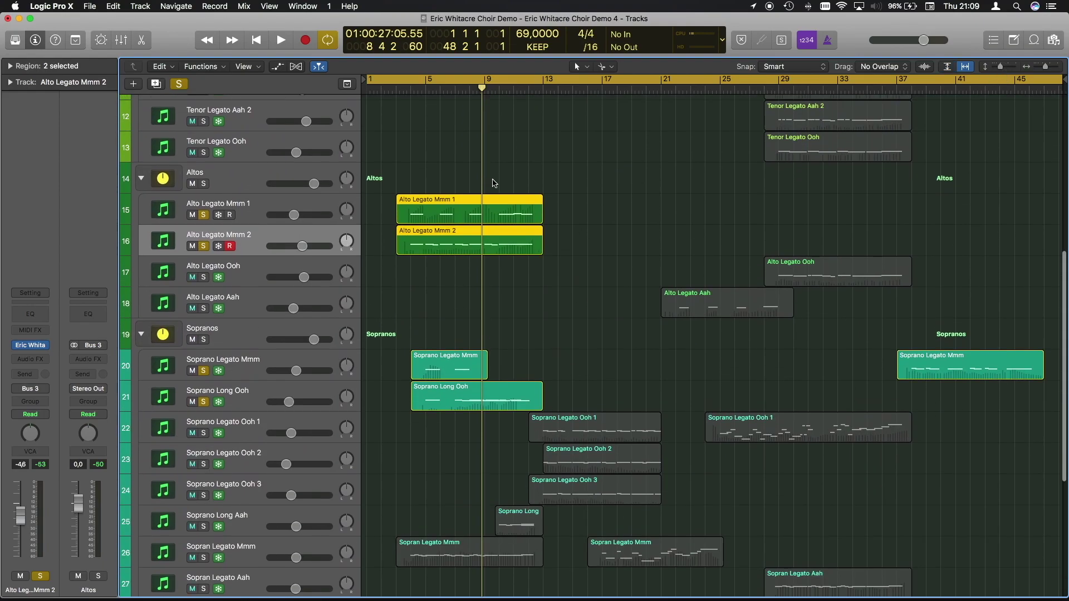
pyautogui.doubleClick(413, 83)
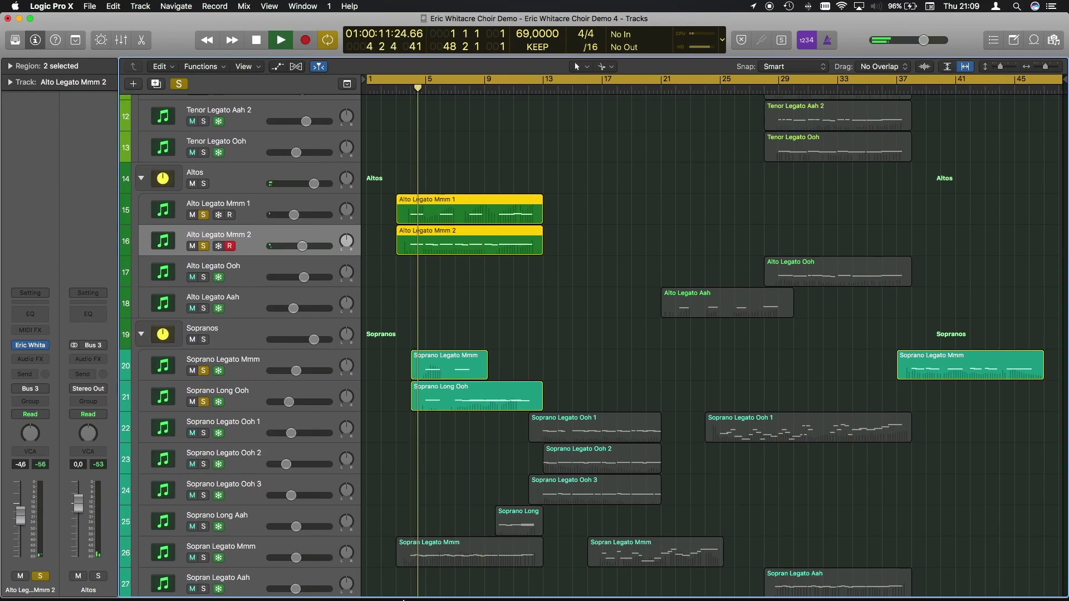
# - Add the Sopran Legato Mmm track to the solo, resume playback, and unsolo both Alto Legato Mmm tracks
pyautogui.click(203, 558)
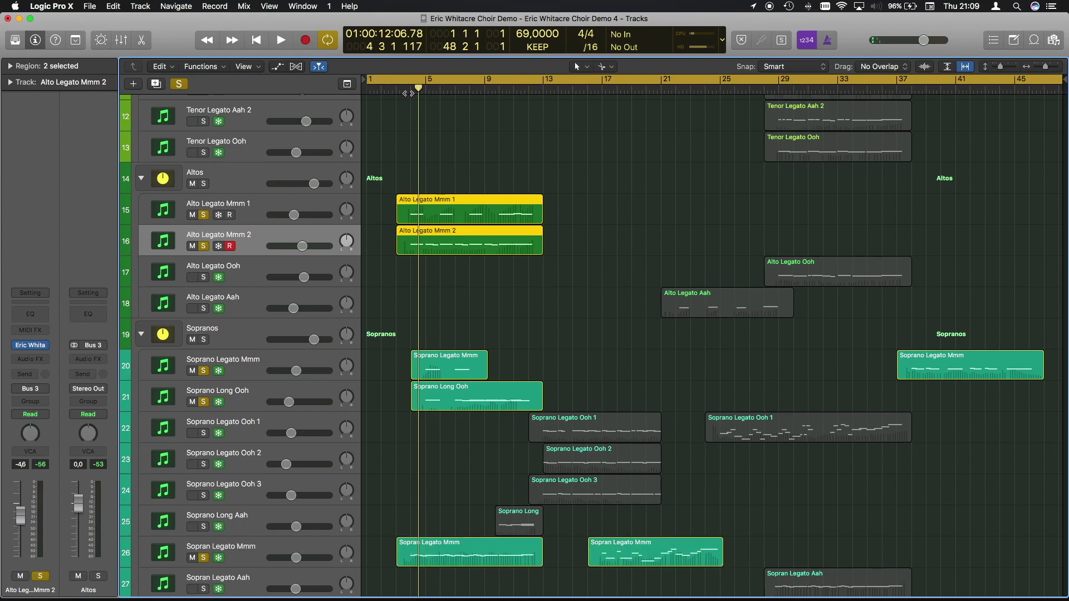
pyautogui.press('space')
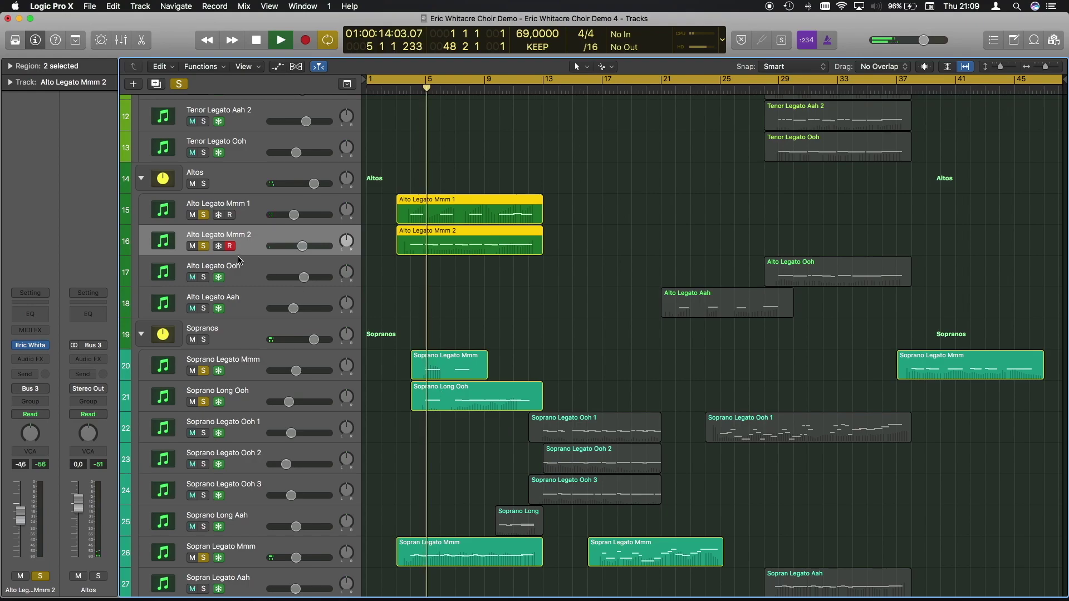
pyautogui.click(204, 215)
pyautogui.click(204, 247)
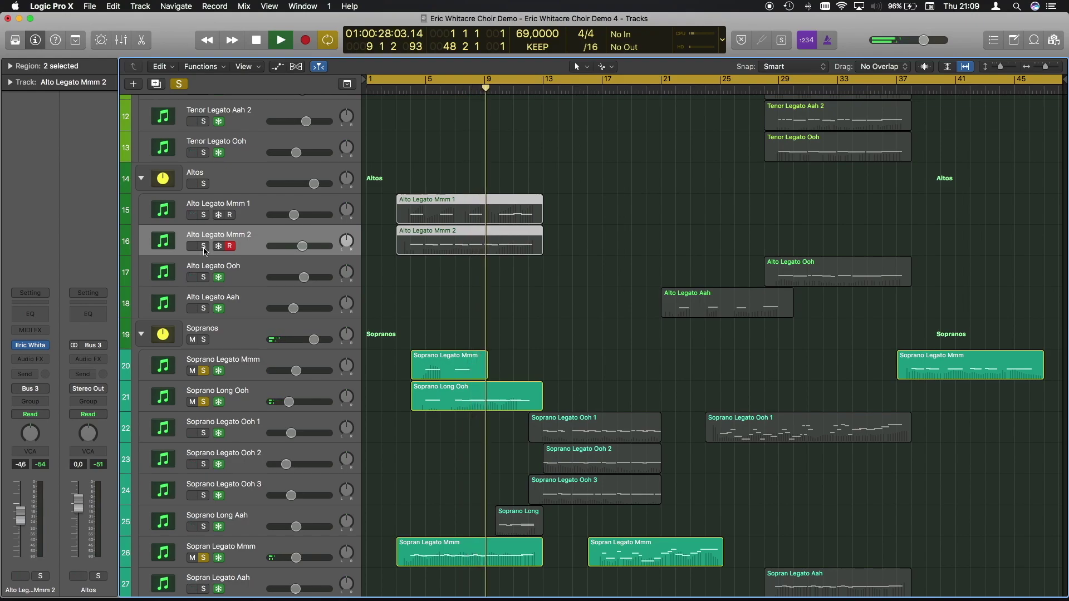
# - Solo Soprano Long Aah and Soprano Legato Ooh 1, 2 and 3, turn off cycle mode, and play on from bar 12
pyautogui.click(204, 527)
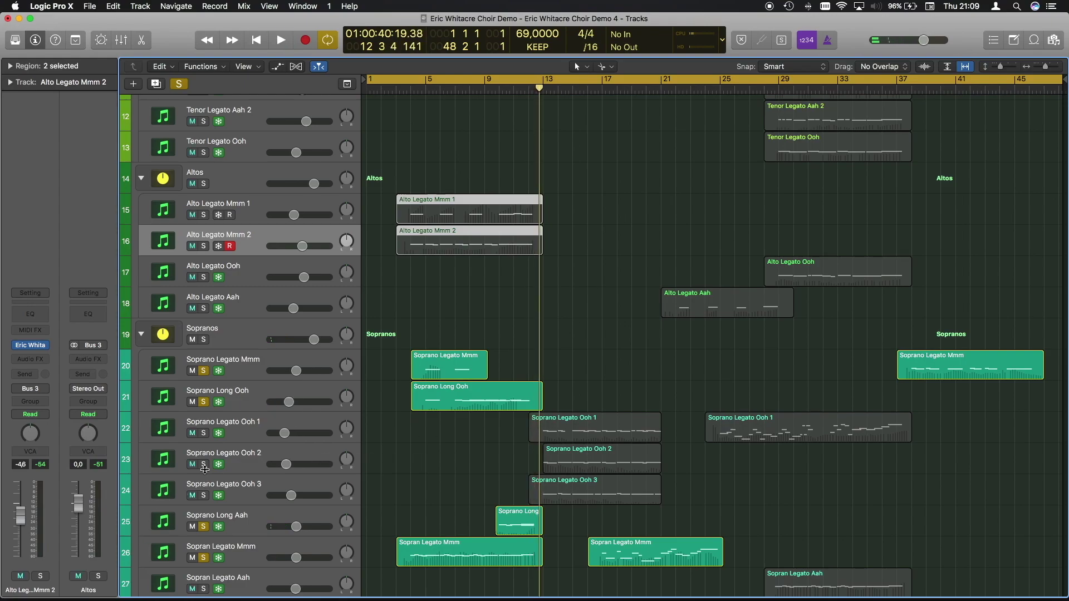
pyautogui.moveTo(205, 434); pyautogui.dragTo(206, 494)
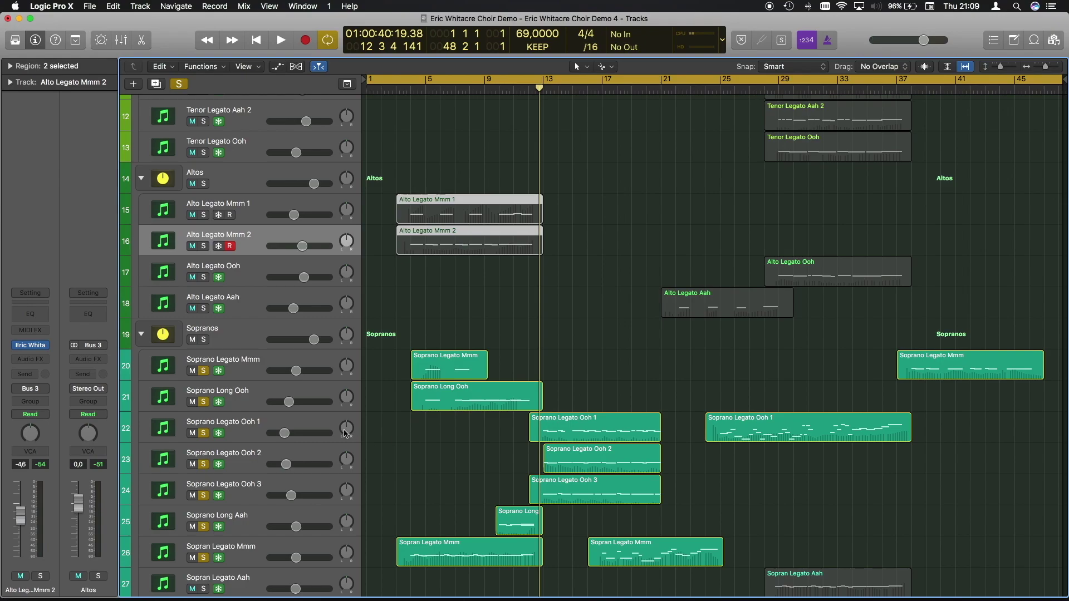
pyautogui.click(258, 435)
pyautogui.click(253, 455)
pyautogui.click(252, 485)
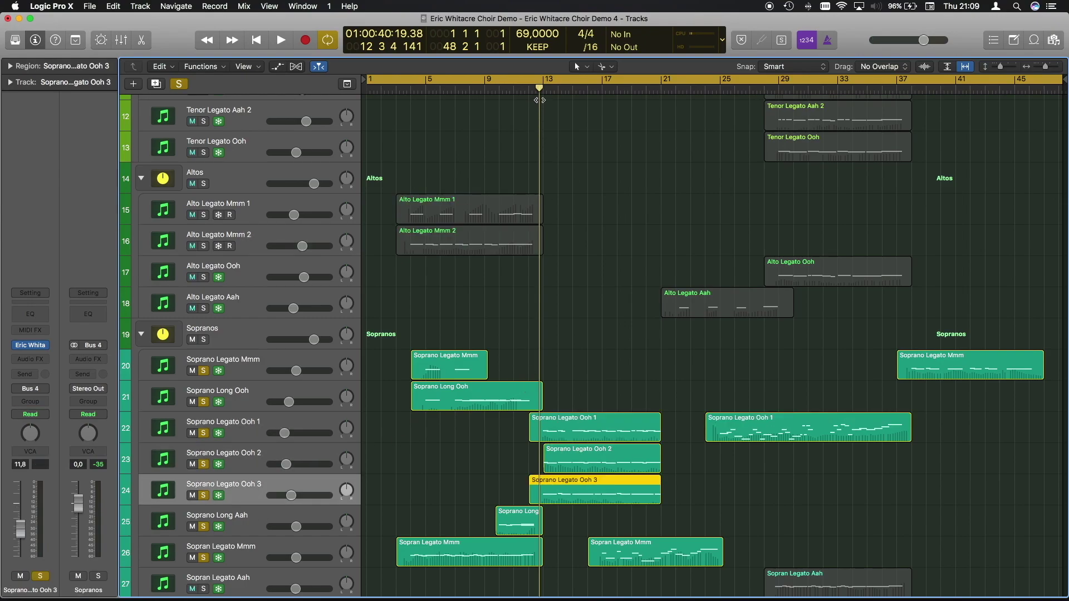
pyautogui.press('c')
pyautogui.press('space')
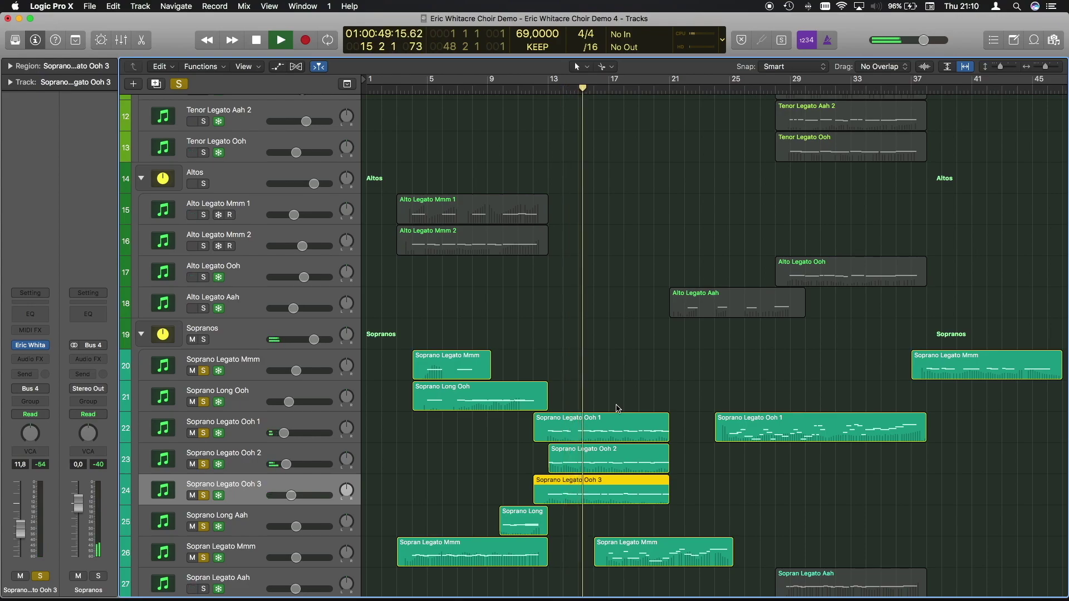
# - Look over all the track groups from Overview to Voiceover while the soloed sopranos play, and stop playback
pyautogui.scroll(-10, 617, 408)
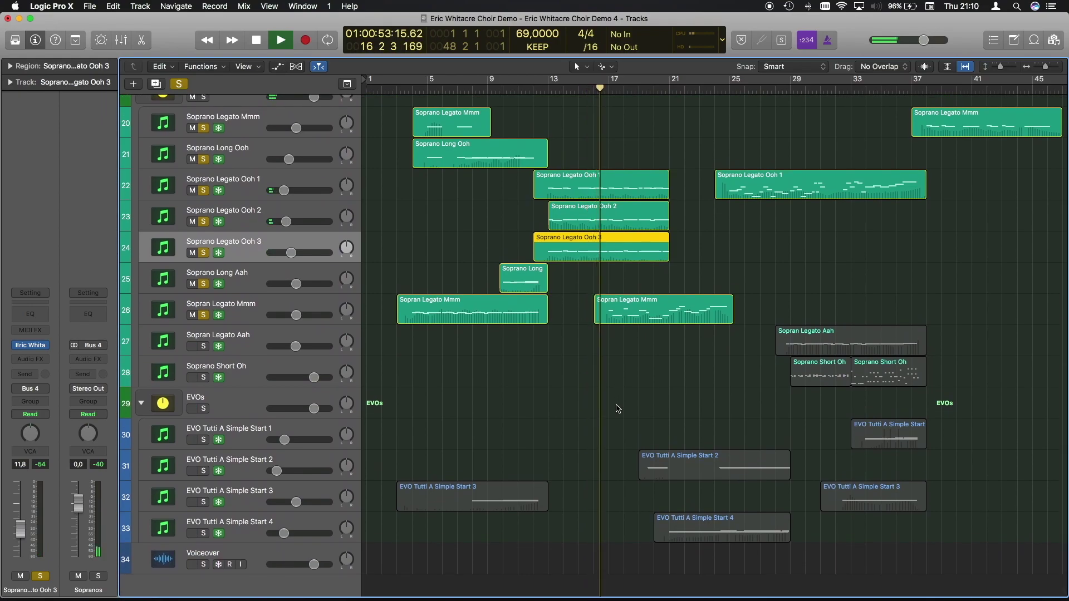
pyautogui.scroll(1, 615, 390)
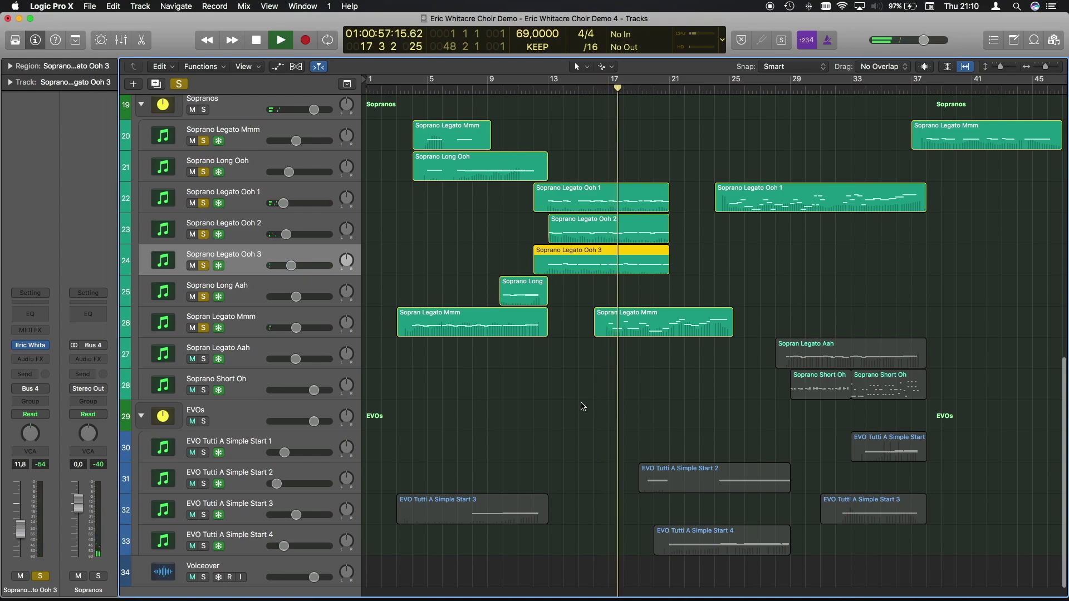
pyautogui.scroll(15, 582, 406)
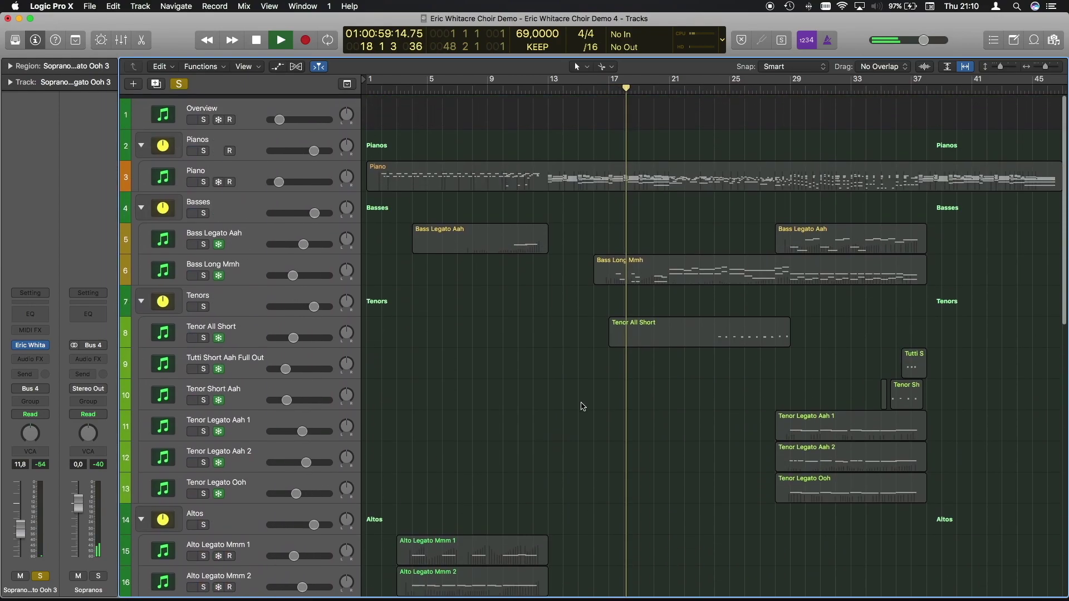
pyautogui.scroll(-13, 582, 406)
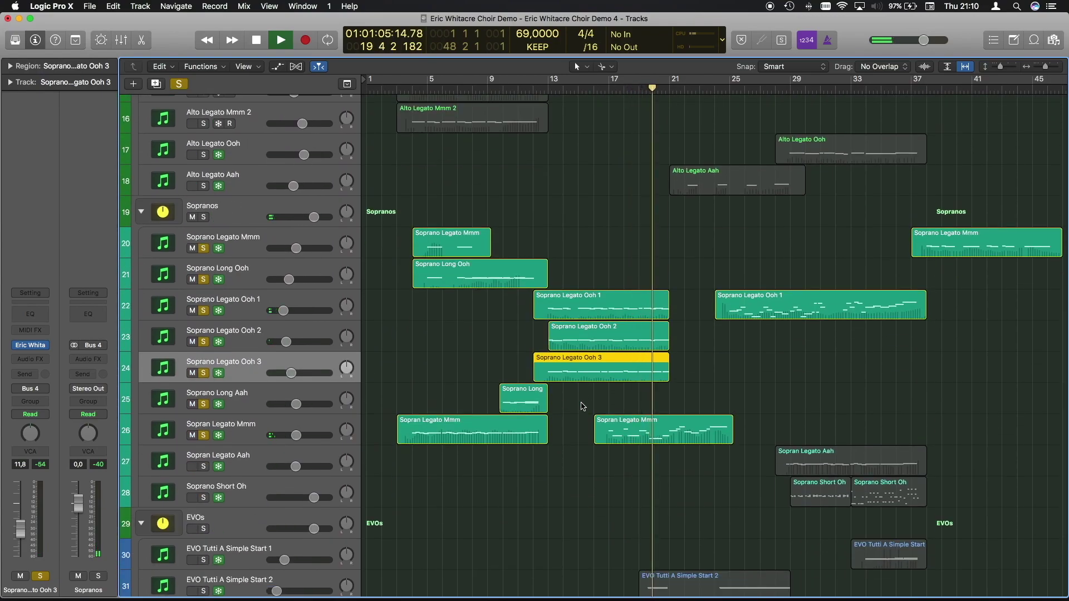
pyautogui.scroll(-4, 583, 406)
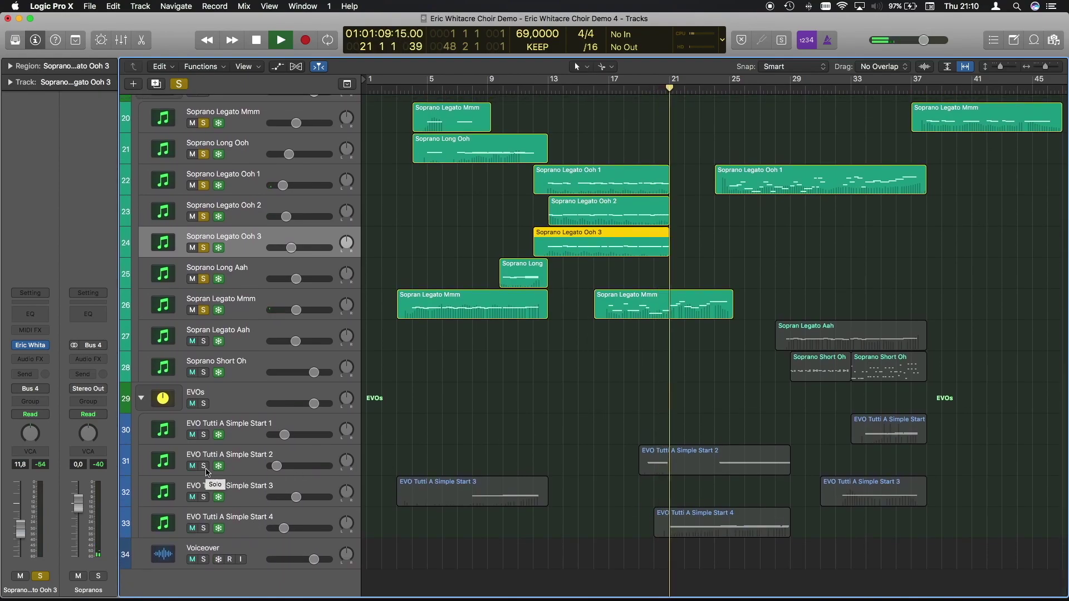
pyautogui.scroll(10, 456, 393)
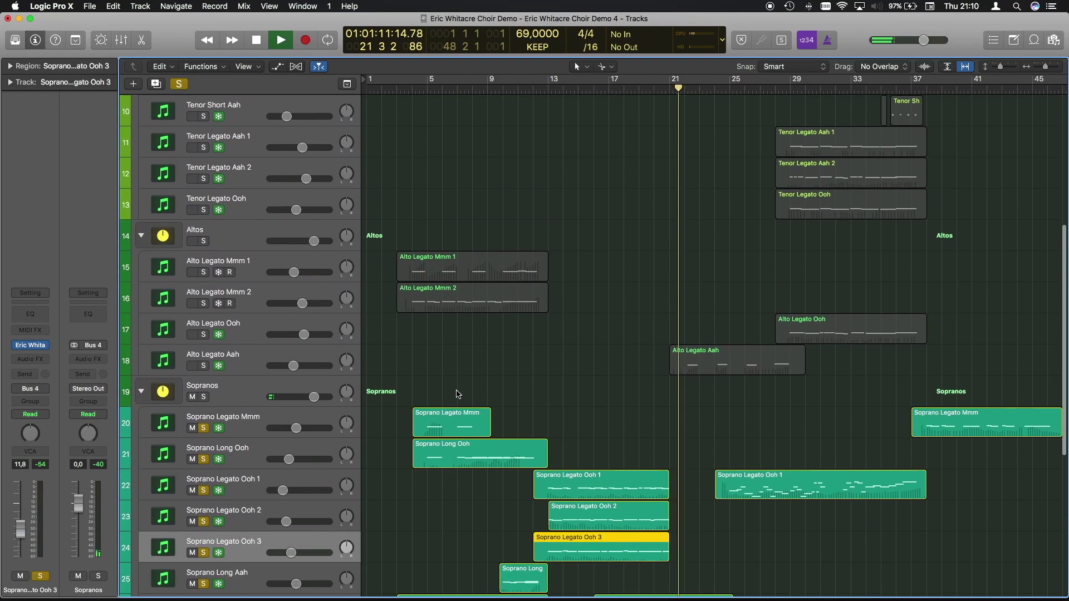
pyautogui.scroll(8, 457, 394)
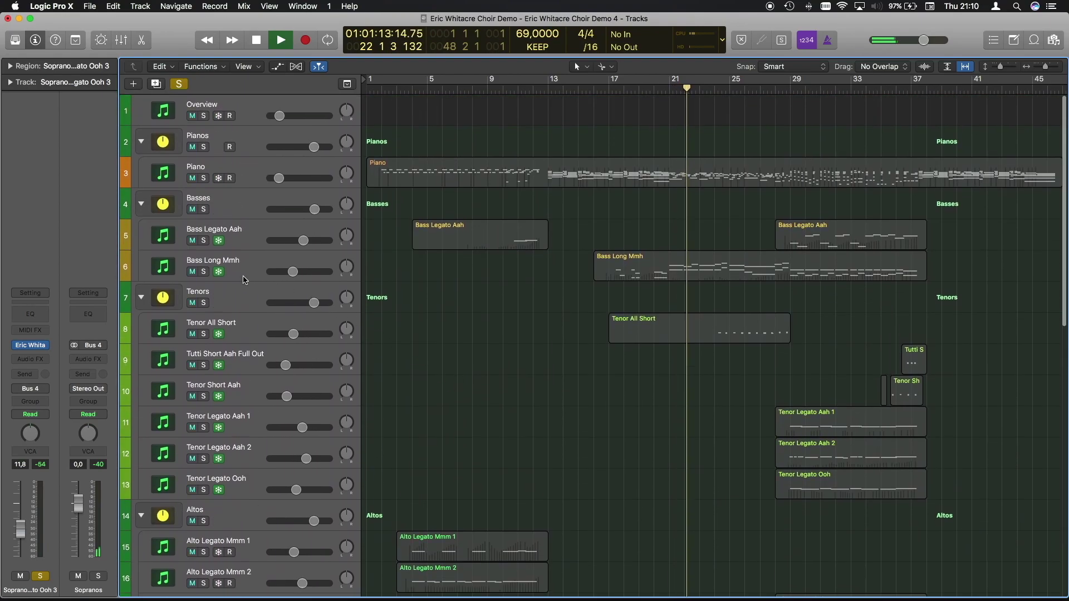
pyautogui.scroll(-10, 518, 375)
pyautogui.scroll(-2, 528, 381)
pyautogui.press('space')
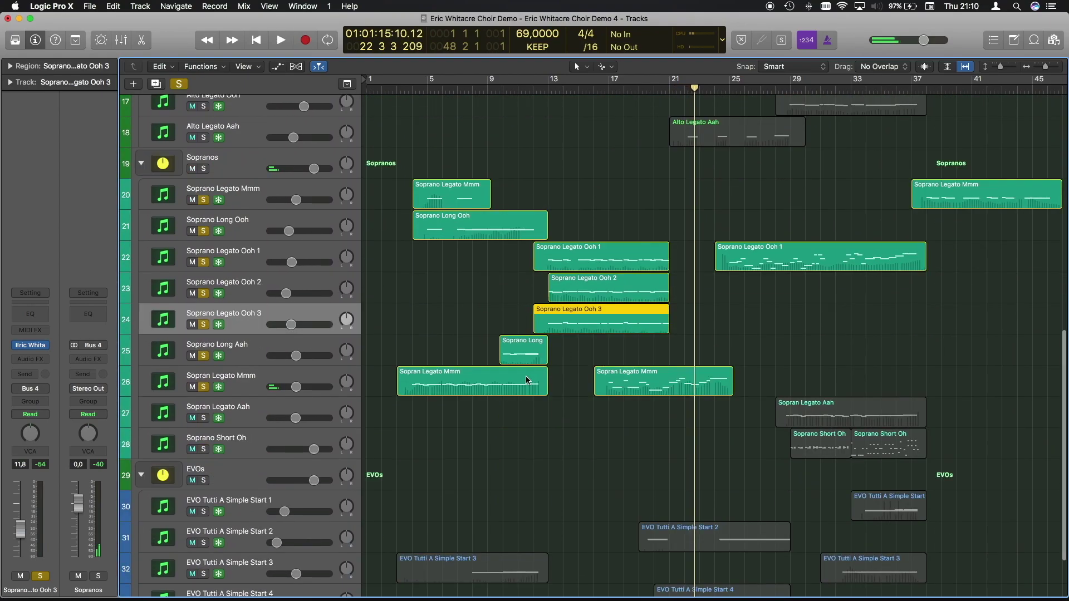
# - Unfreeze and solo the EVO Tutti A Simple Start 3 track and play it with the sopranos from bar 7
pyautogui.scroll(-3, 538, 378)
pyautogui.click(460, 490)
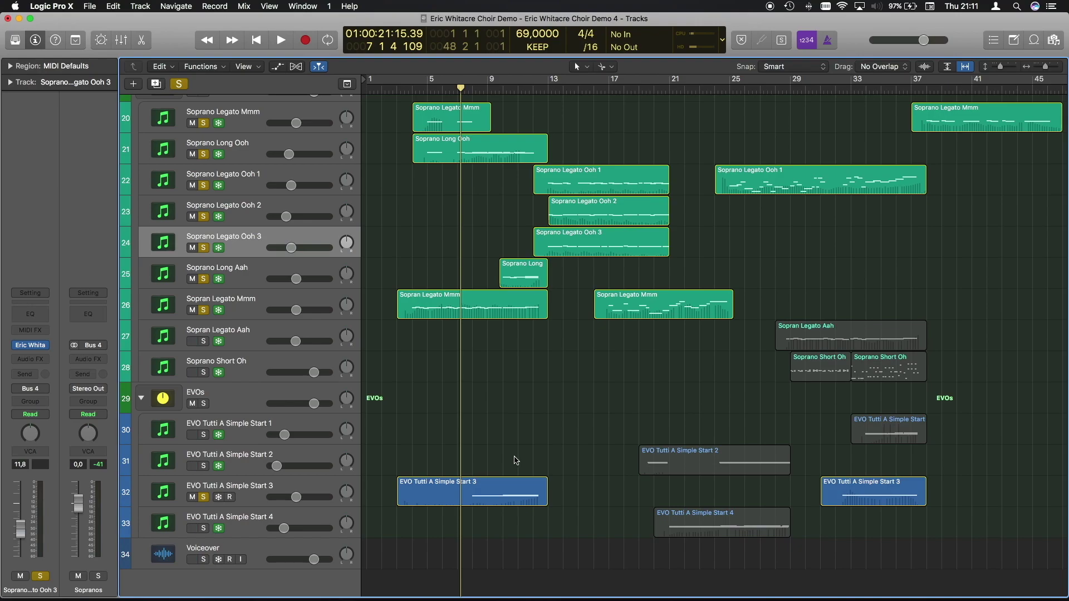
pyautogui.press('space')
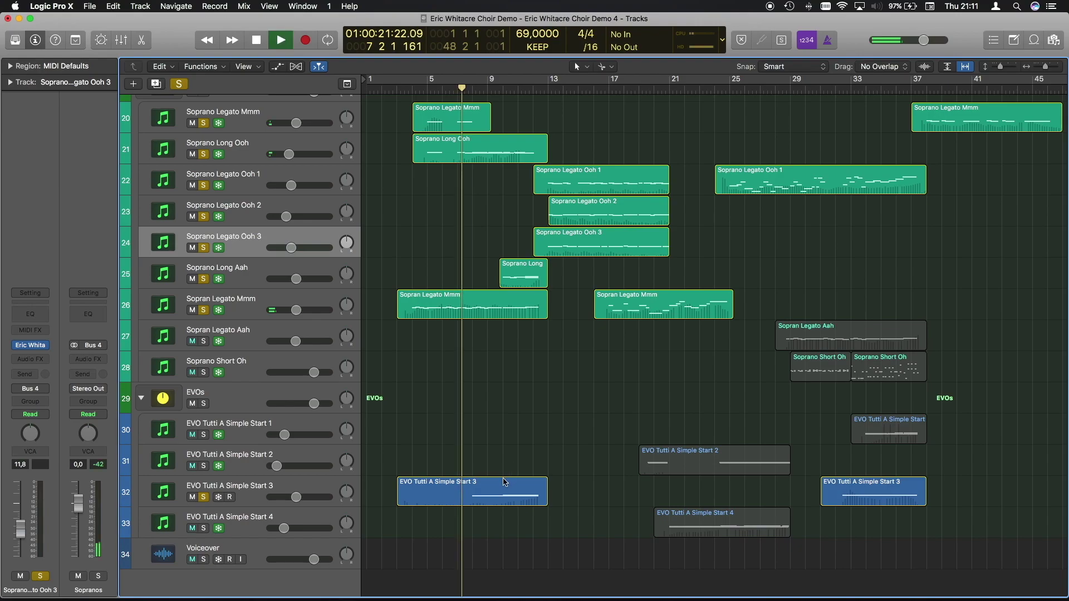
# - Examine the held notes of the first EVO Tutti A Simple Start 3 region in the Piano Roll, stop playback, and close the editor
pyautogui.doubleClick(501, 487)
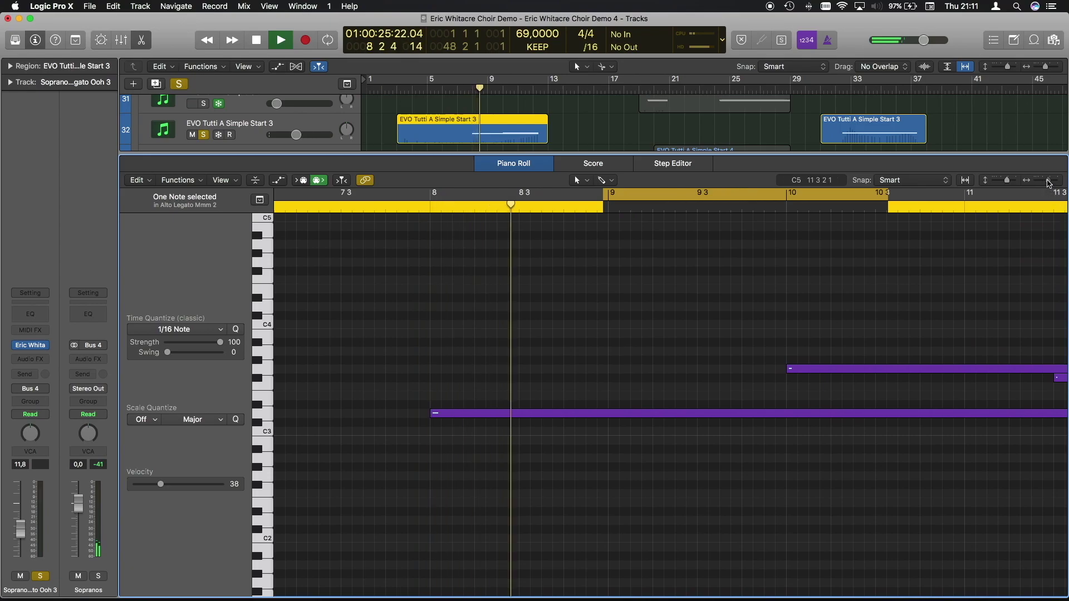
pyautogui.moveTo(1049, 180); pyautogui.dragTo(1044, 180)
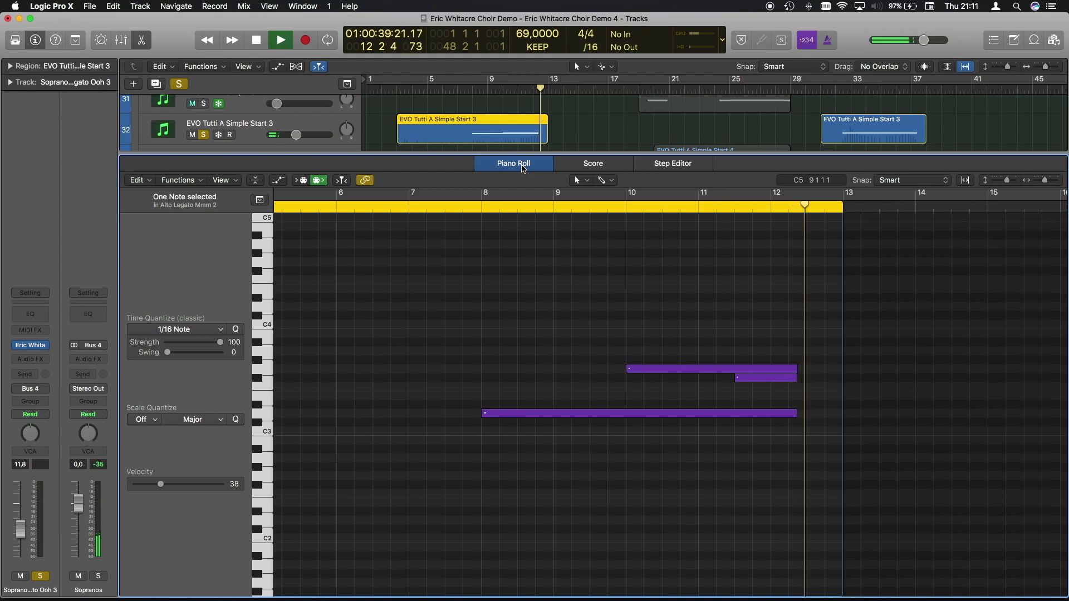
pyautogui.press('space')
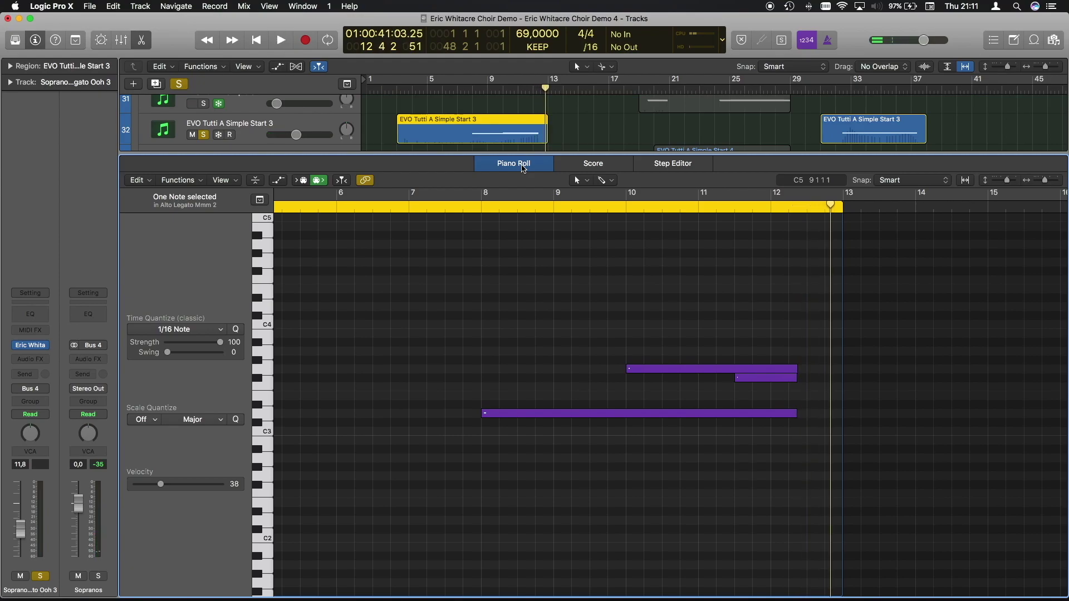
pyautogui.press('p')
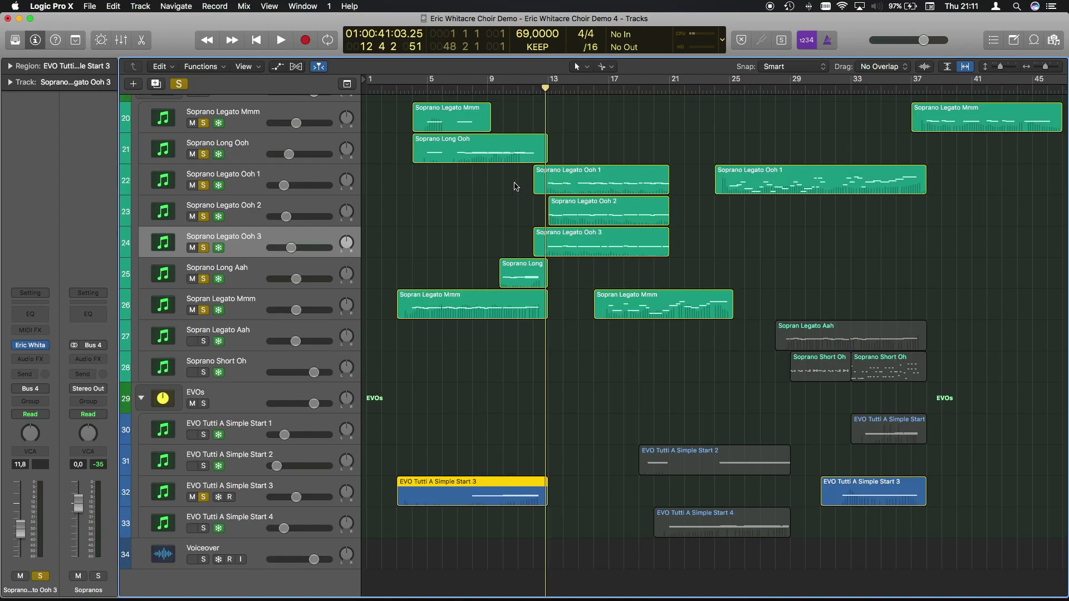
pyautogui.click(516, 186)
# - Solo Alto Legato Mmm 1 and Alto Legato Mmm 2 again and play them with the sopranos and EVO track from bar 3
pyautogui.scroll(15, 515, 186)
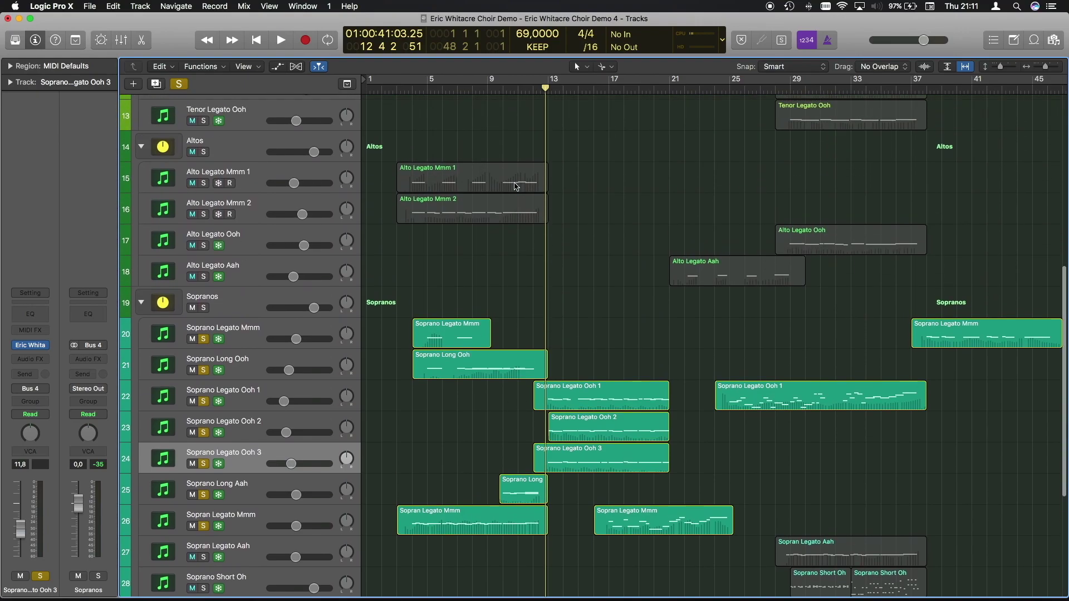
pyautogui.scroll(-5, 516, 186)
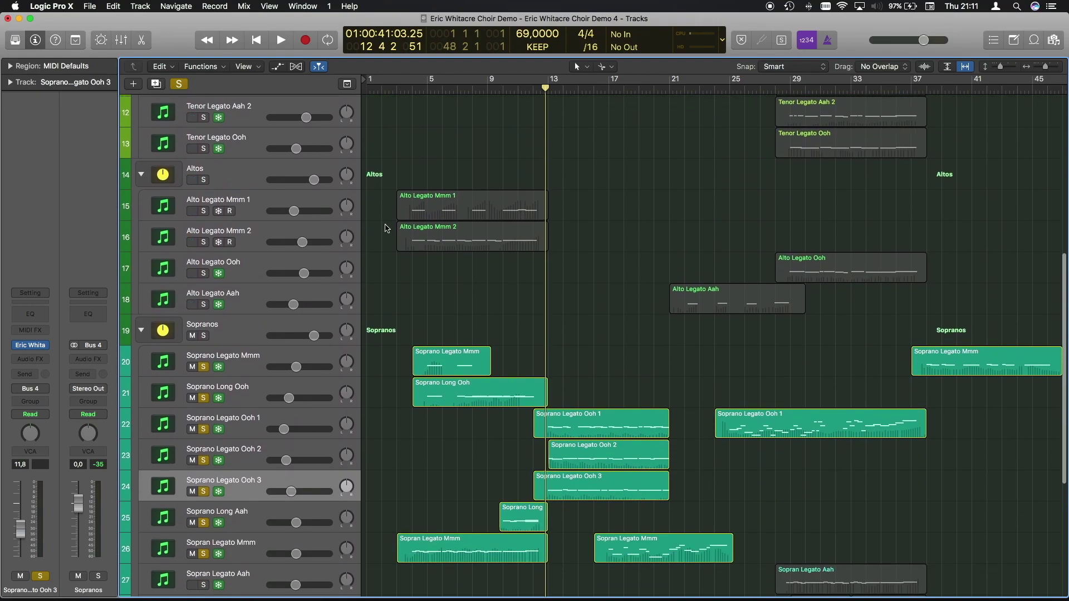
pyautogui.moveTo(207, 216); pyautogui.dragTo(199, 245)
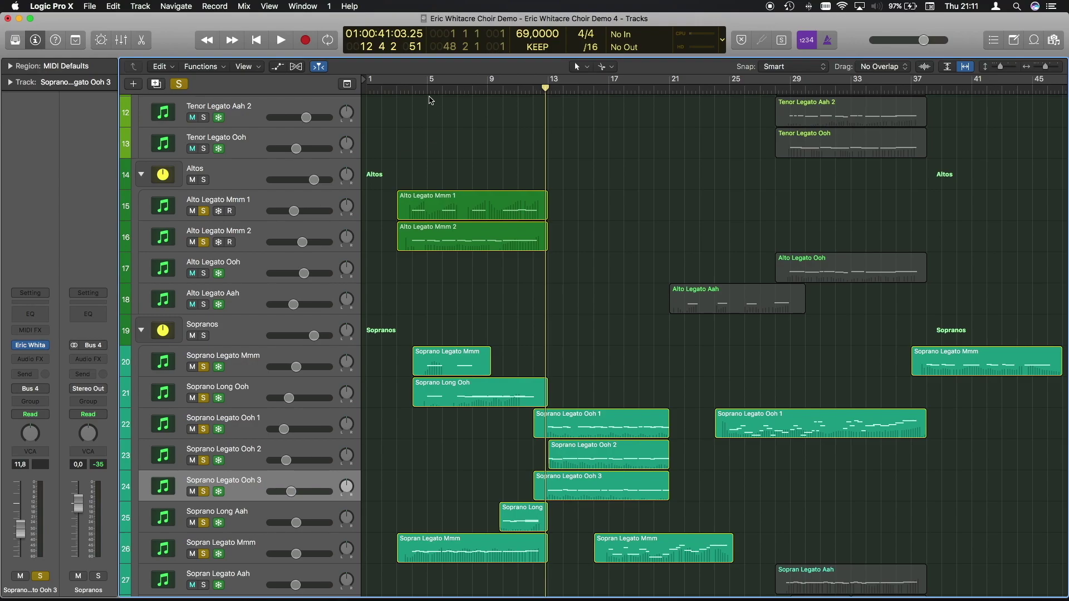
pyautogui.press('space')
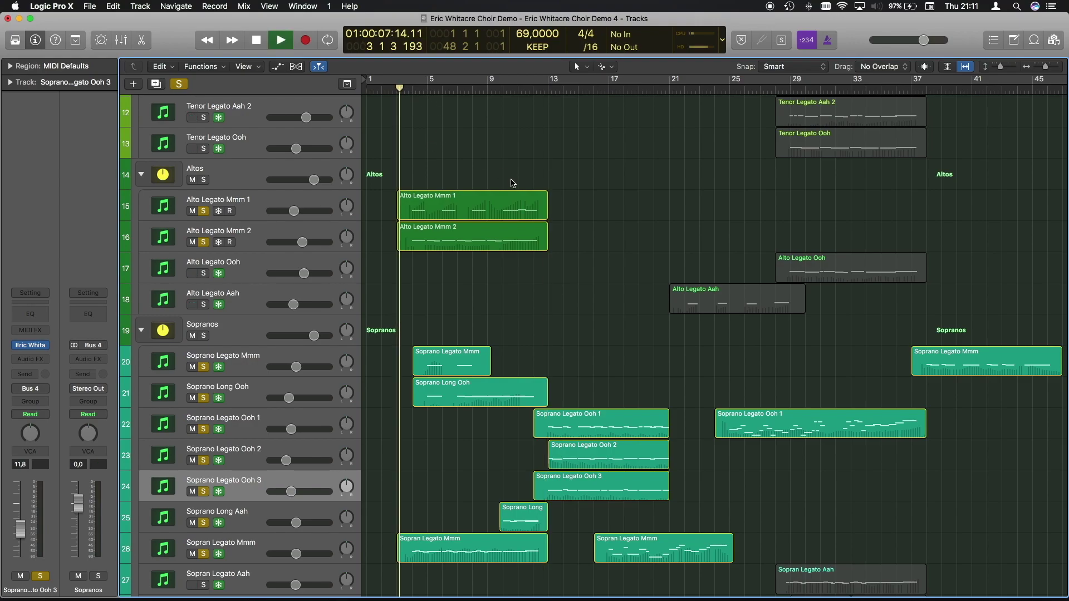
pyautogui.scroll(10, 512, 184)
pyautogui.scroll(-11, 513, 183)
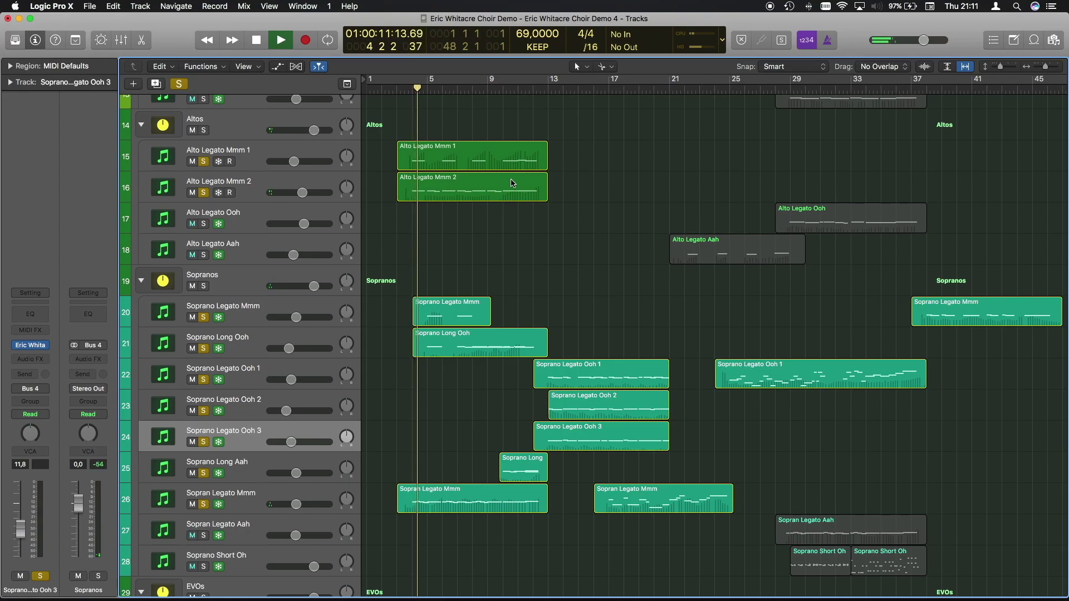
# - Look over the soloed soprano, alto and EVO tracks and the bass and tenor tracks during playback, and stop playback
pyautogui.scroll(-6, 513, 183)
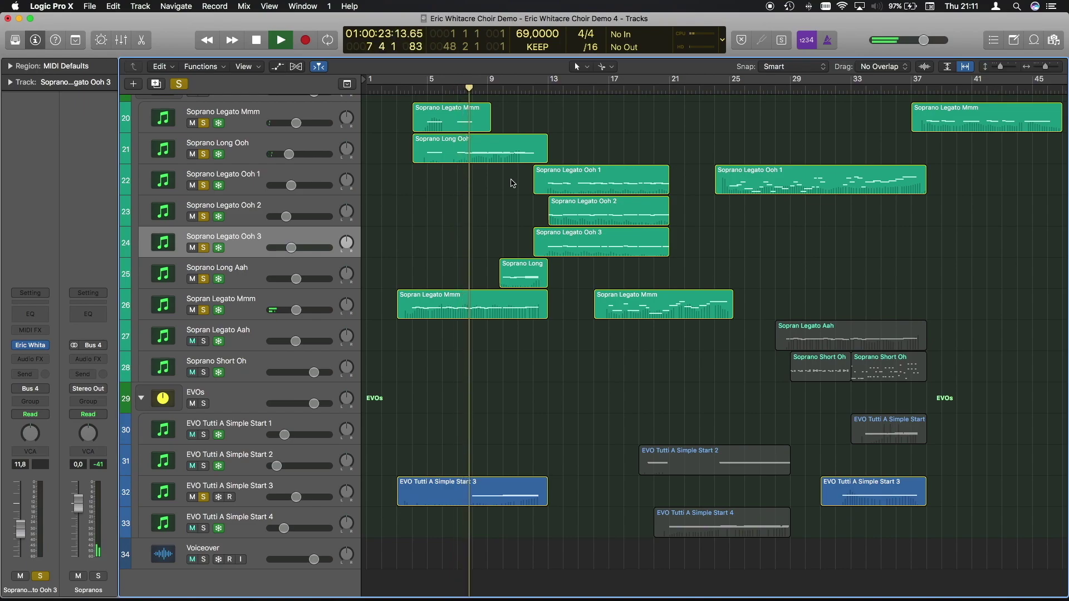
pyautogui.scroll(10, 512, 183)
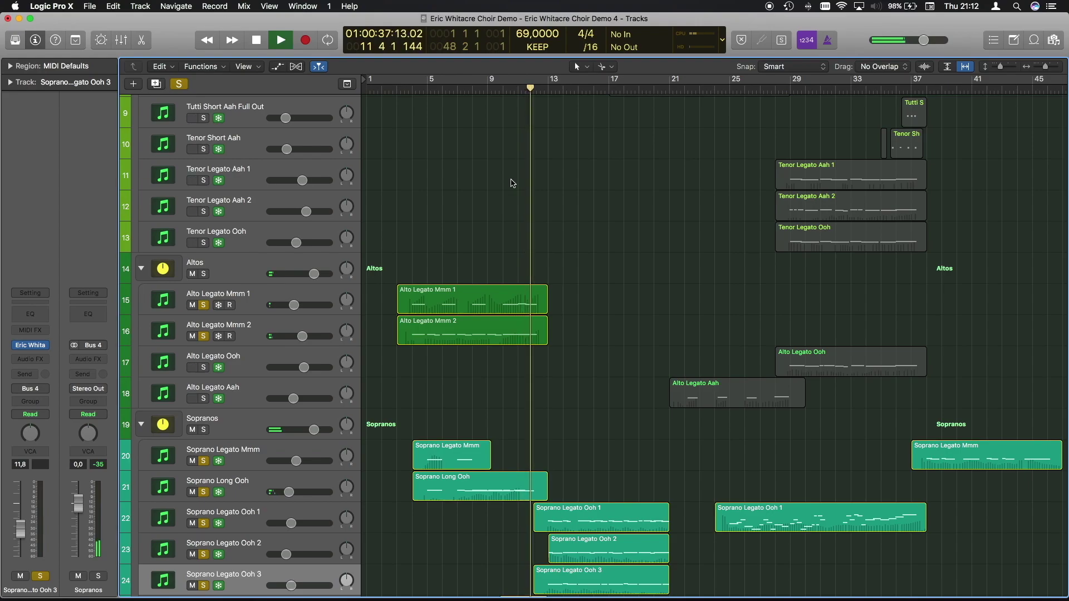
pyautogui.scroll(5, 512, 183)
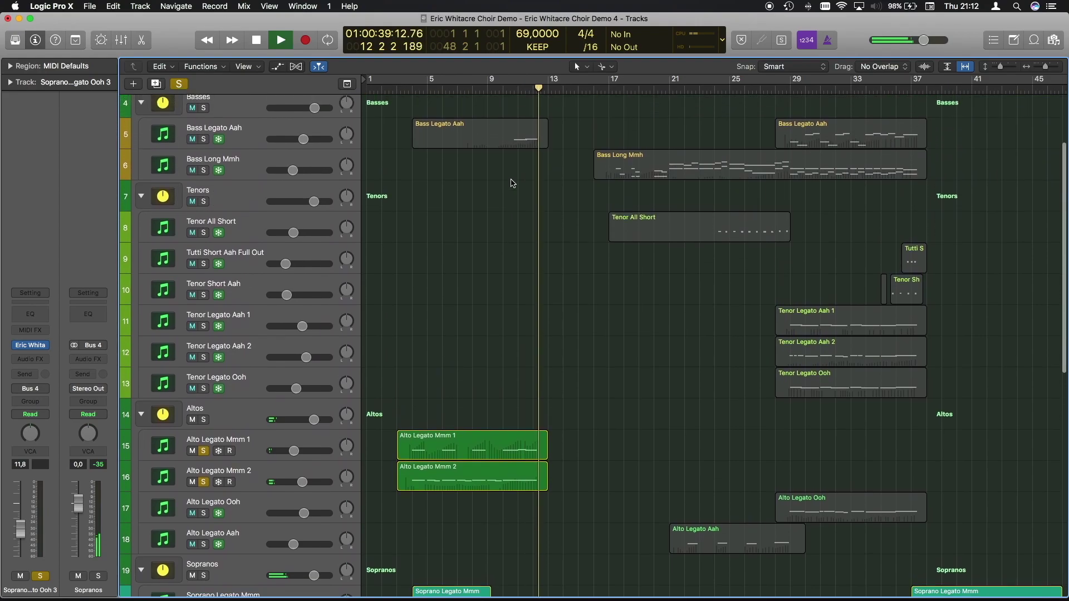
pyautogui.press('space')
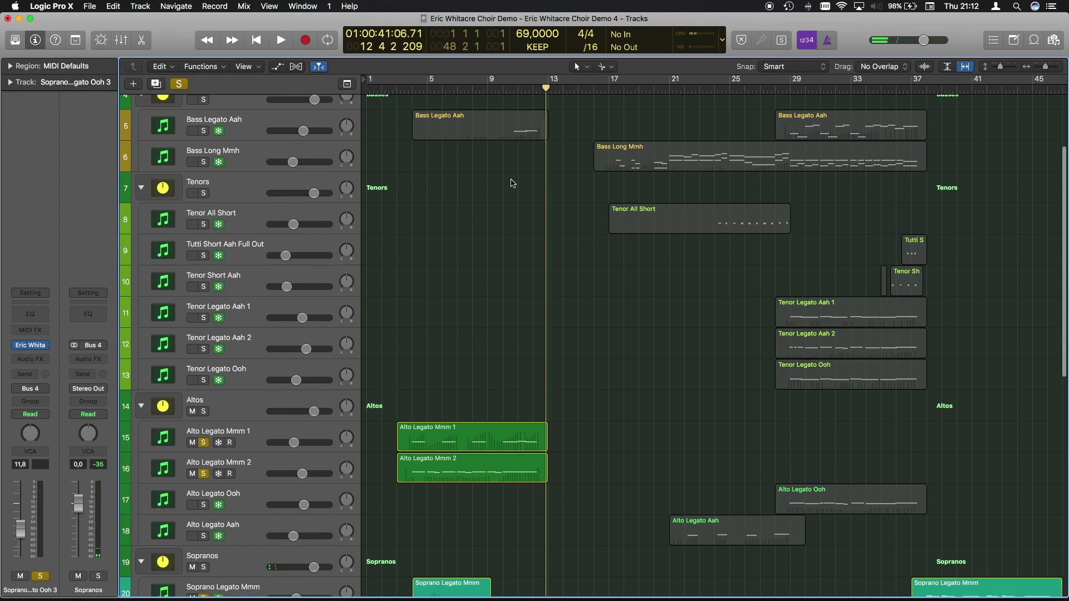
# - Solo Bass Long Mmh in addition to the soloed tracks and play them from bar 20
pyautogui.scroll(-12, 513, 183)
pyautogui.scroll(-4, 512, 183)
pyautogui.hscroll(2, 626, 245)
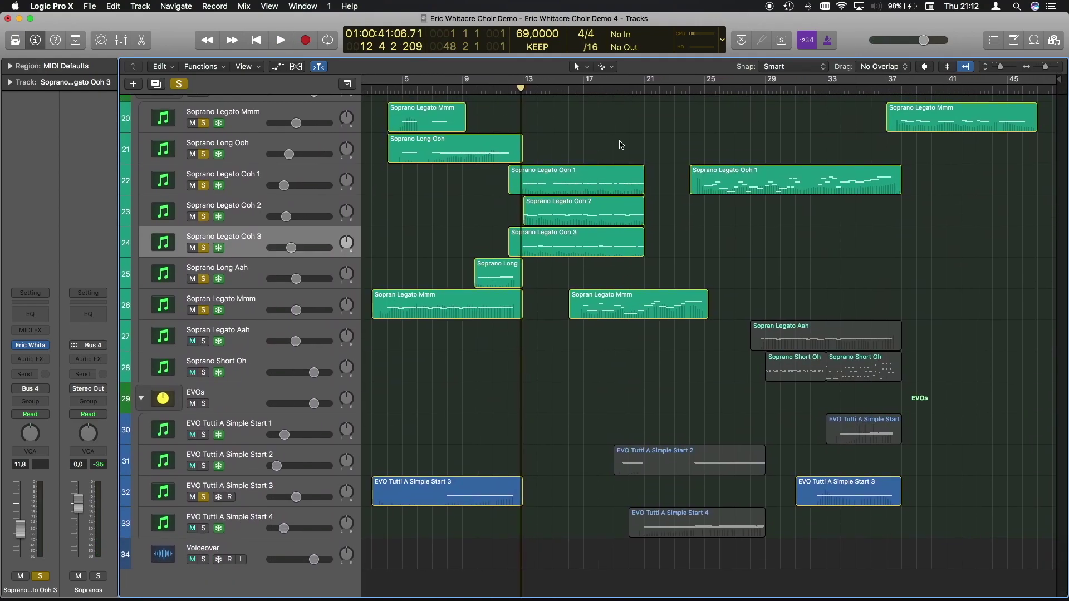
pyautogui.click(637, 96)
pyautogui.click(642, 91)
pyautogui.scroll(15, 678, 249)
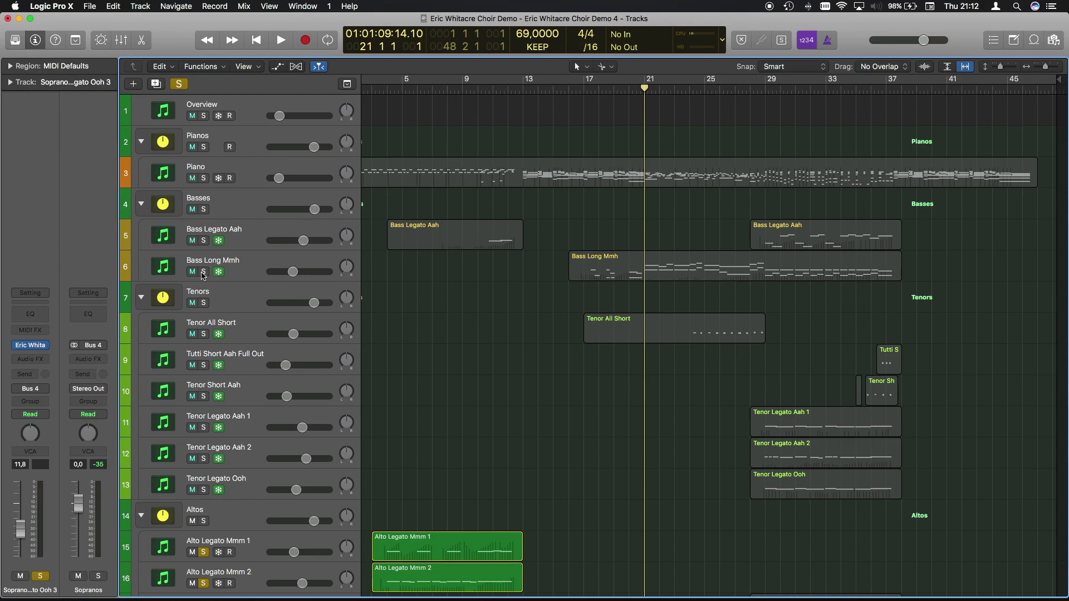
pyautogui.click(203, 273)
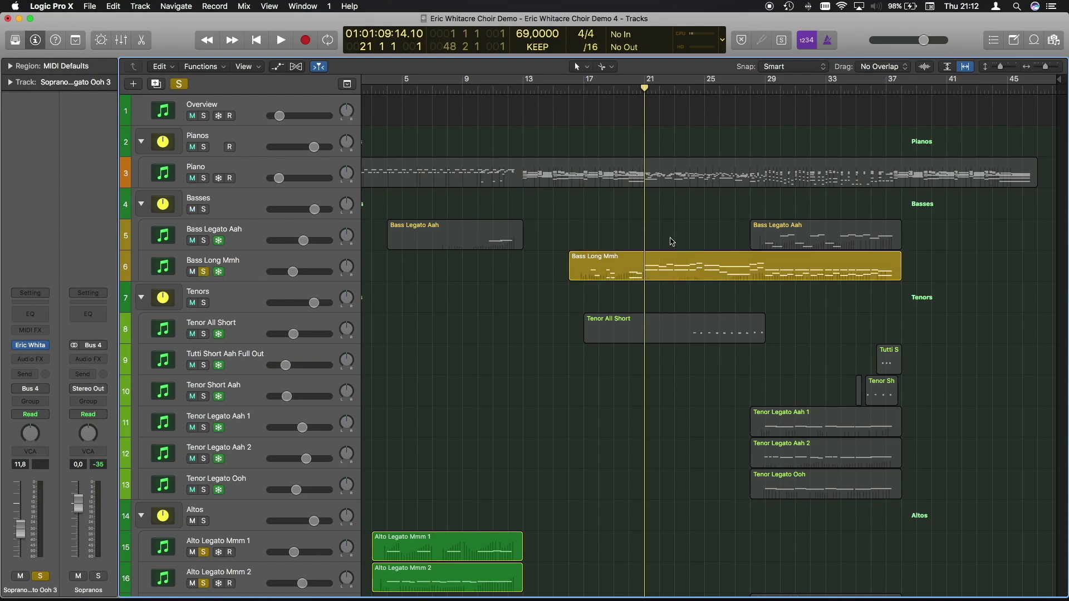
pyautogui.click(636, 88)
pyautogui.press('space')
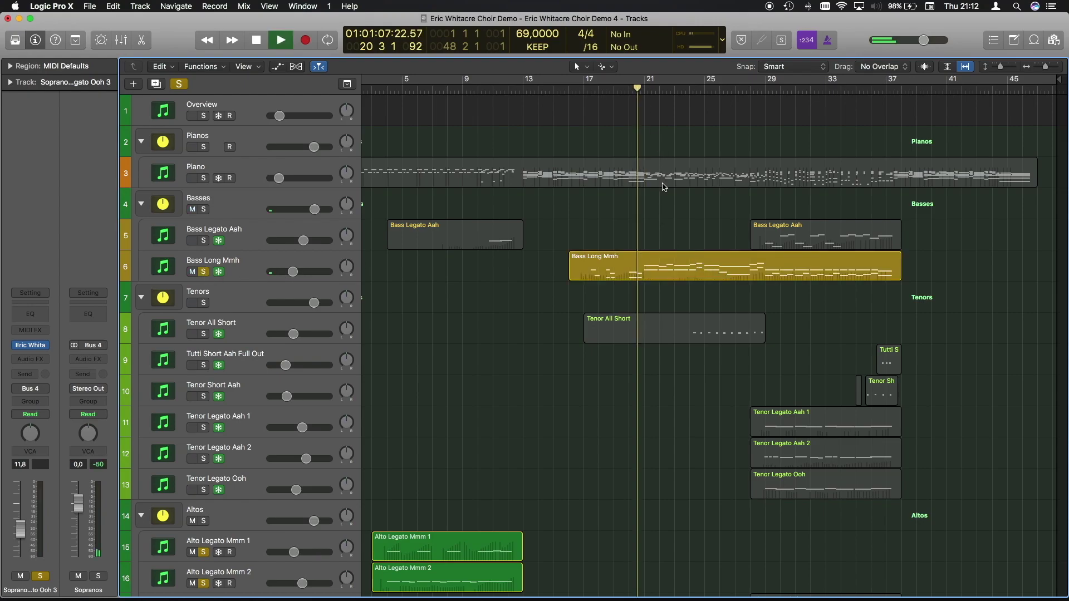
# - Add Alto Legato Aah to the soloed tracks while playback continues
pyautogui.scroll(-8, 671, 231)
pyautogui.scroll(-3, 674, 231)
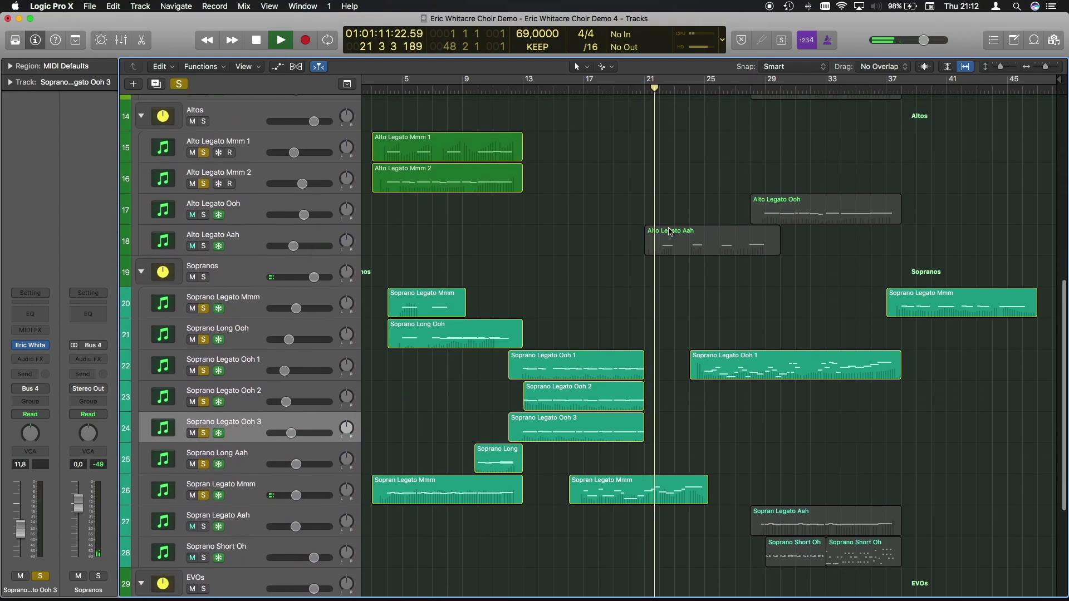
pyautogui.scroll(1, 206, 248)
pyautogui.click(205, 245)
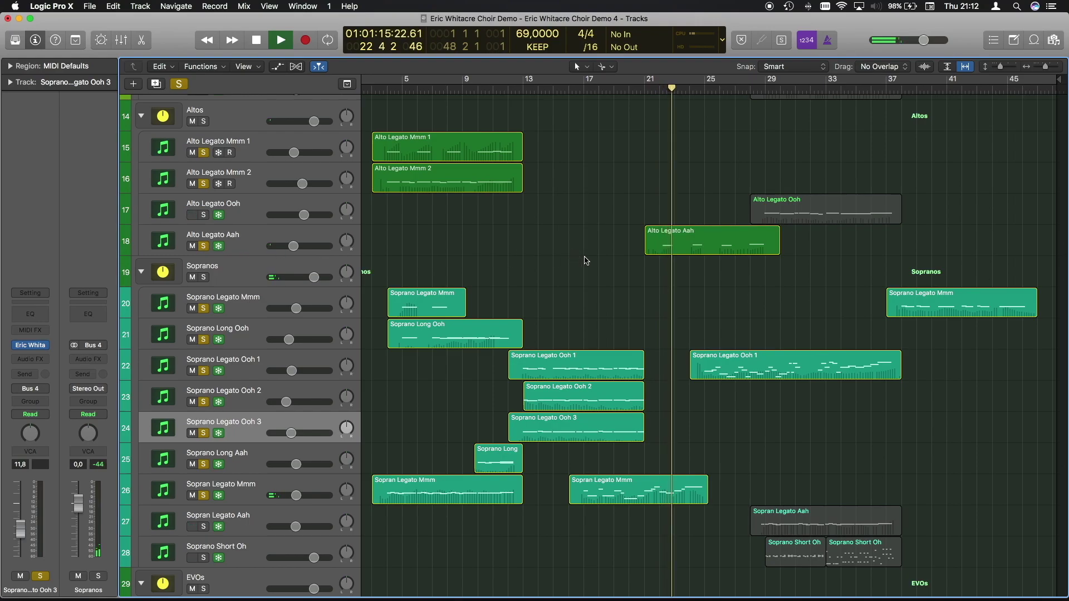
# - Add EVO Tutti A Simple Start 4 to the soloed tracks during playback, and stop playback just before bar 29
pyautogui.scroll(-8, 582, 260)
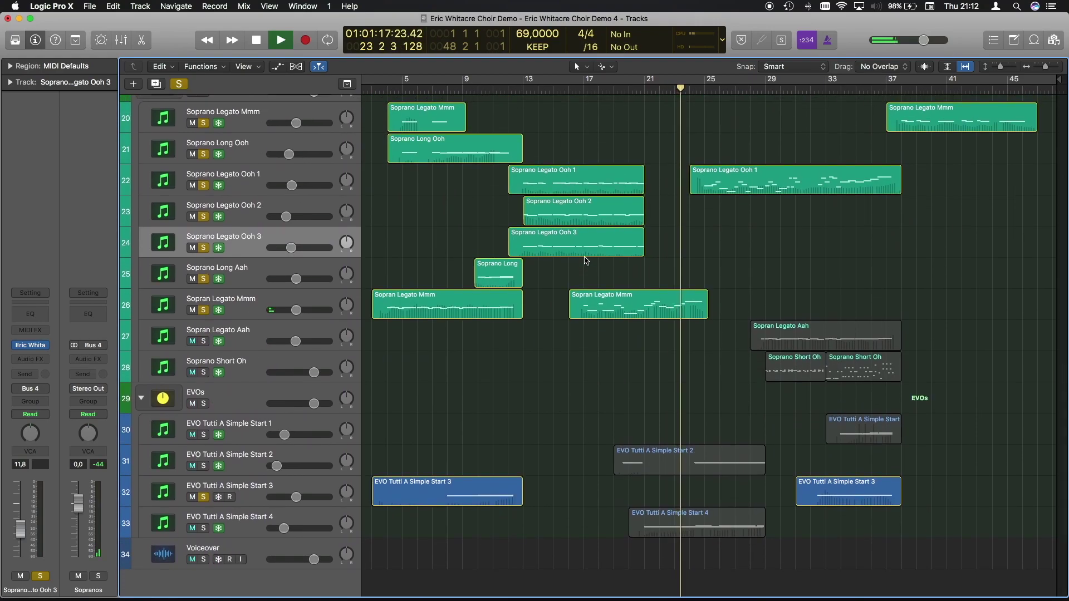
pyautogui.scroll(1, 586, 260)
pyautogui.click(203, 531)
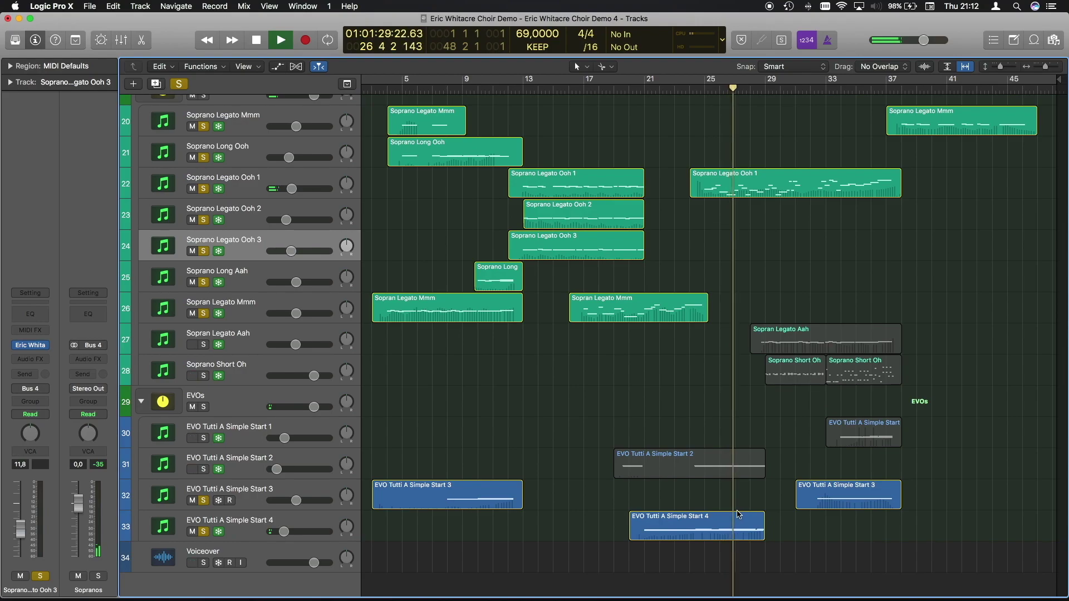
pyautogui.scroll(5, 738, 515)
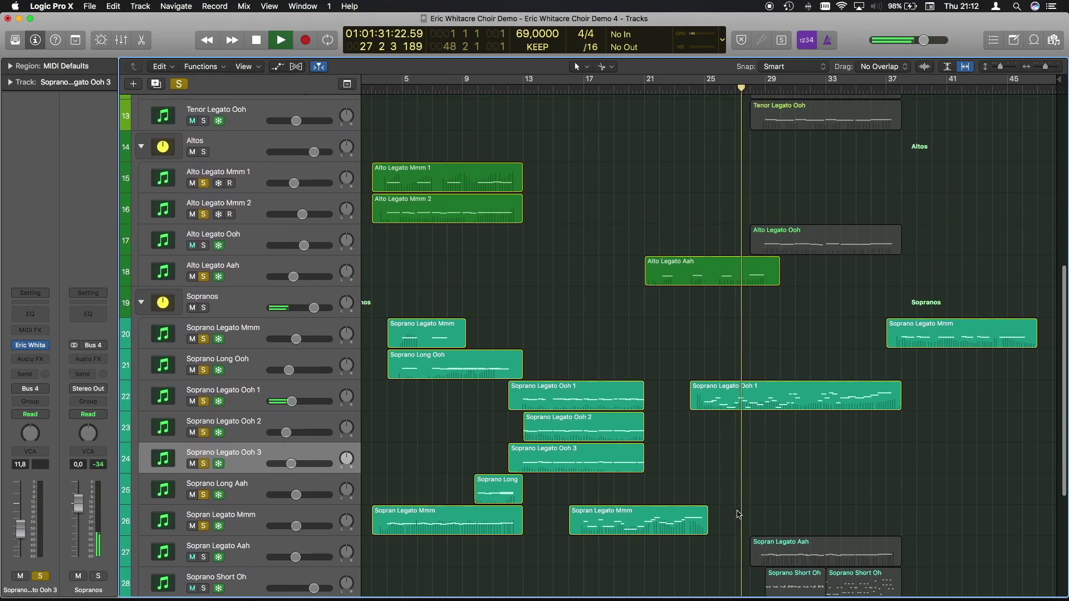
pyautogui.scroll(8, 739, 514)
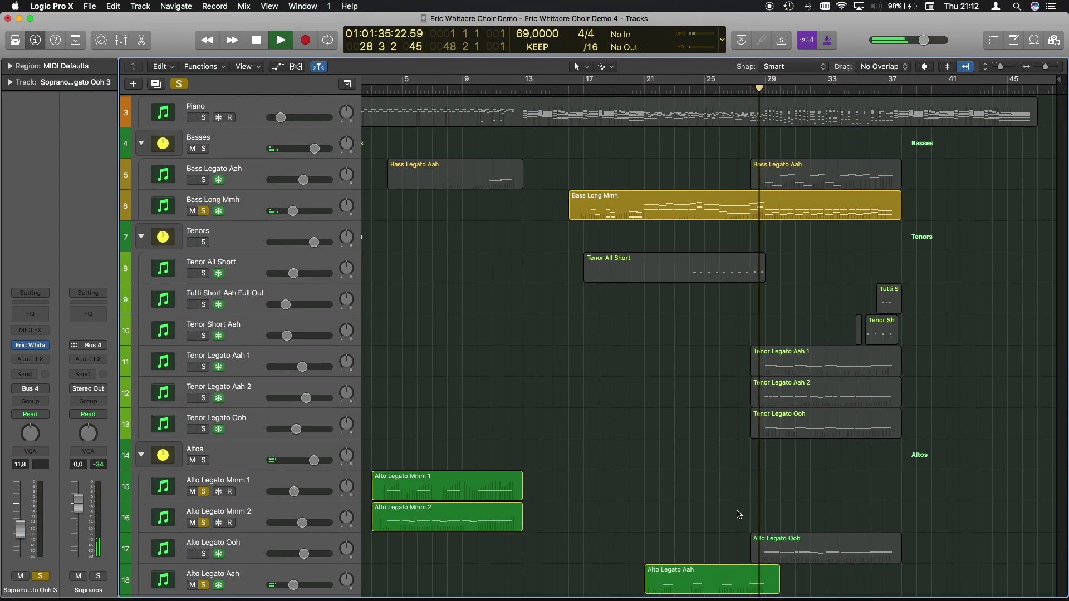
pyautogui.press('space')
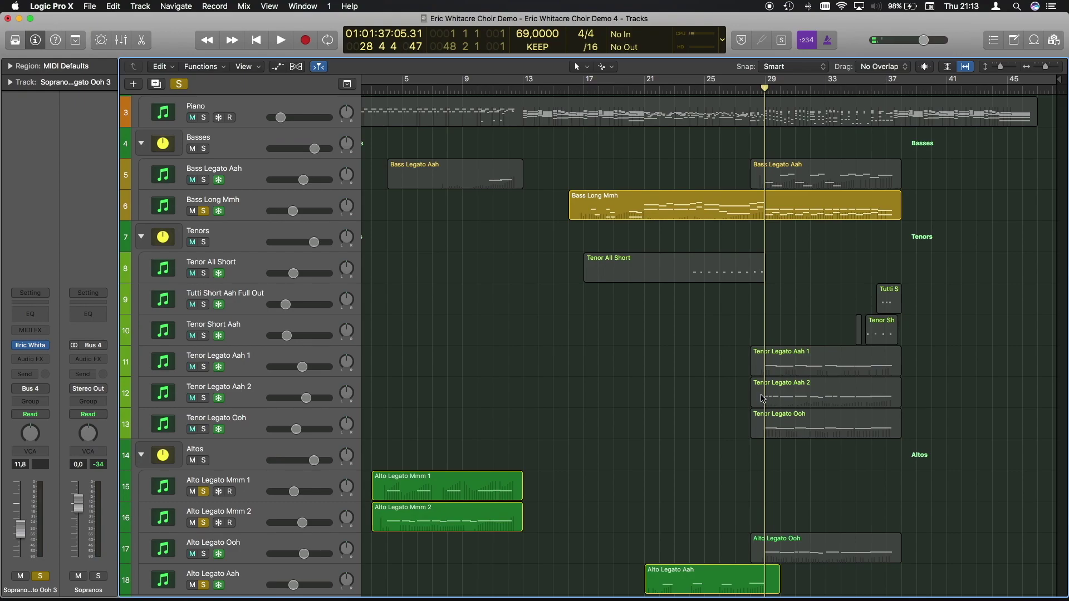
# - Solo Tenor All Short as well and play the soloed tracks from about bar 24
pyautogui.scroll(-4, 662, 371)
pyautogui.scroll(3, 645, 362)
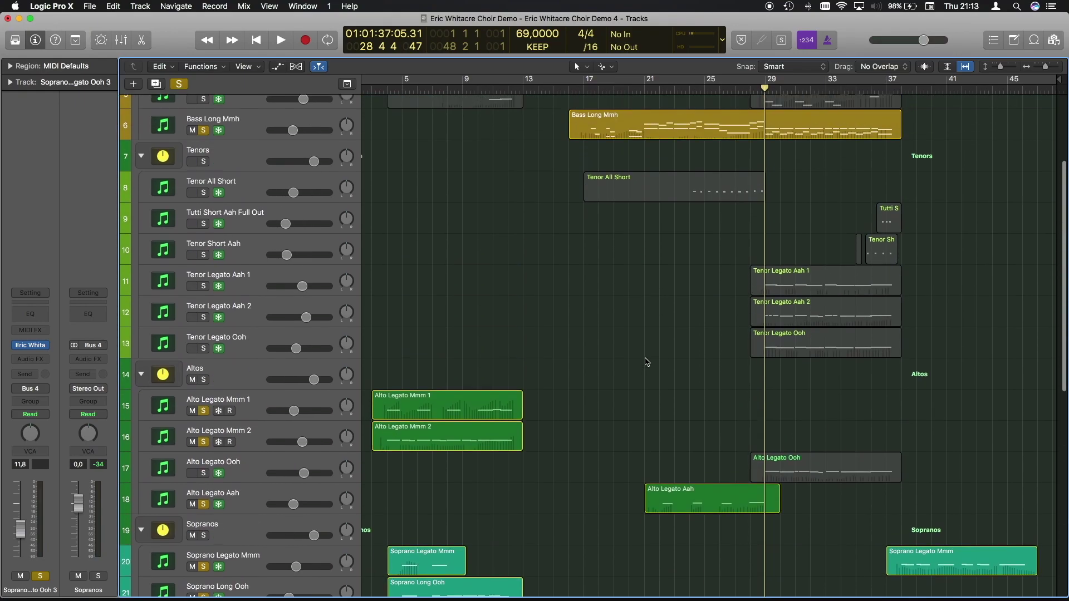
pyautogui.click(204, 205)
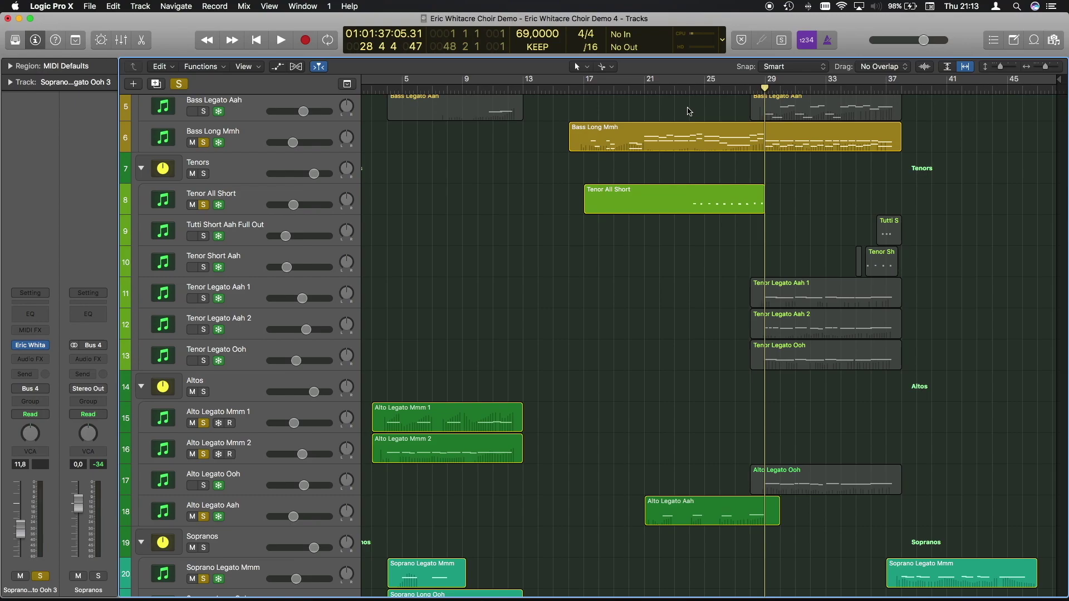
pyautogui.doubleClick(690, 89)
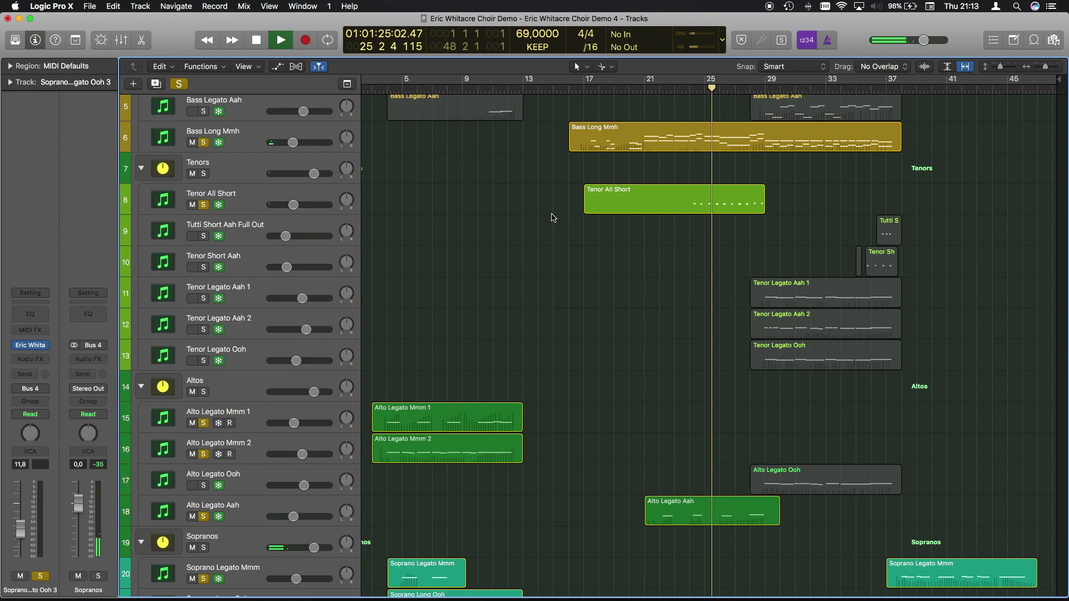
# - Add EVO Tutti A Simple Start 2 to the soloed tracks during playback, and stop playback at bar 29
pyautogui.scroll(-15, 553, 218)
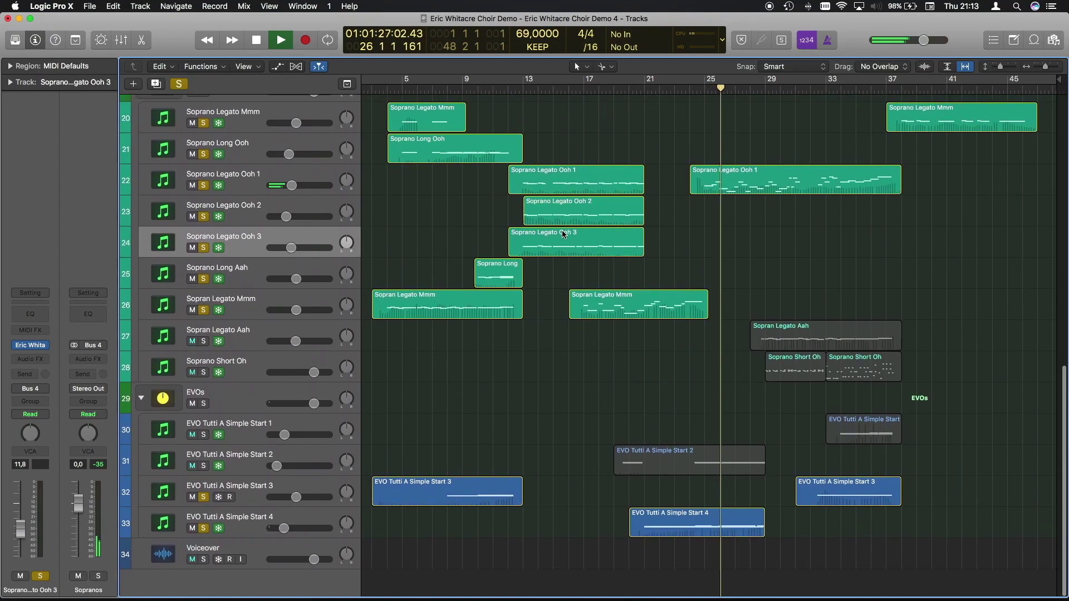
pyautogui.click(192, 466)
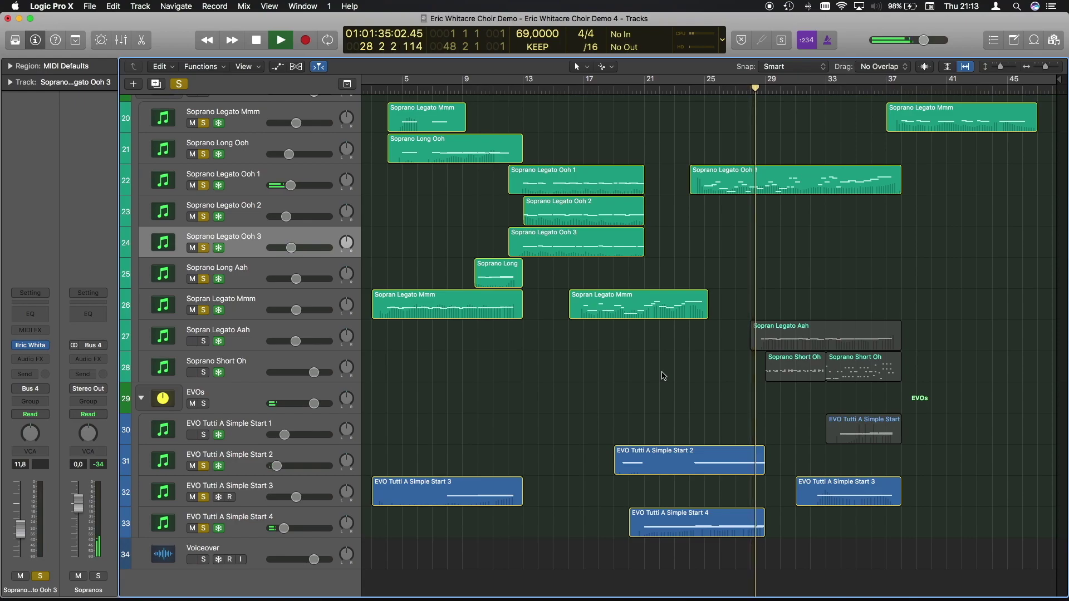
pyautogui.scroll(1, 664, 376)
pyautogui.scroll(14, 663, 376)
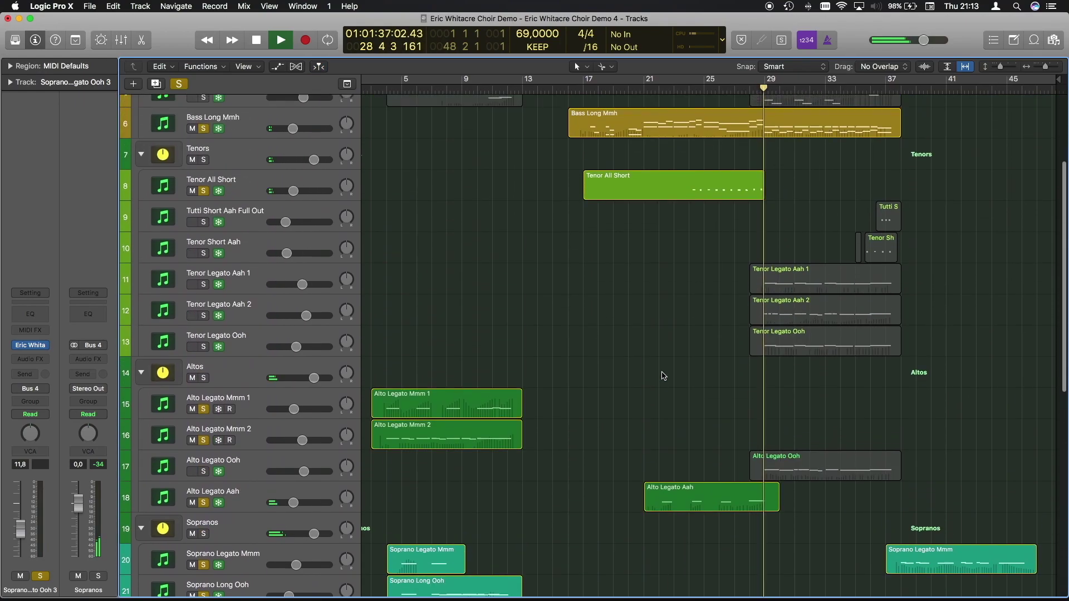
pyautogui.press('space')
# - Replace all current solos with the Basses and Tenors groups and play both from about bar 28
pyautogui.scroll(4, 695, 360)
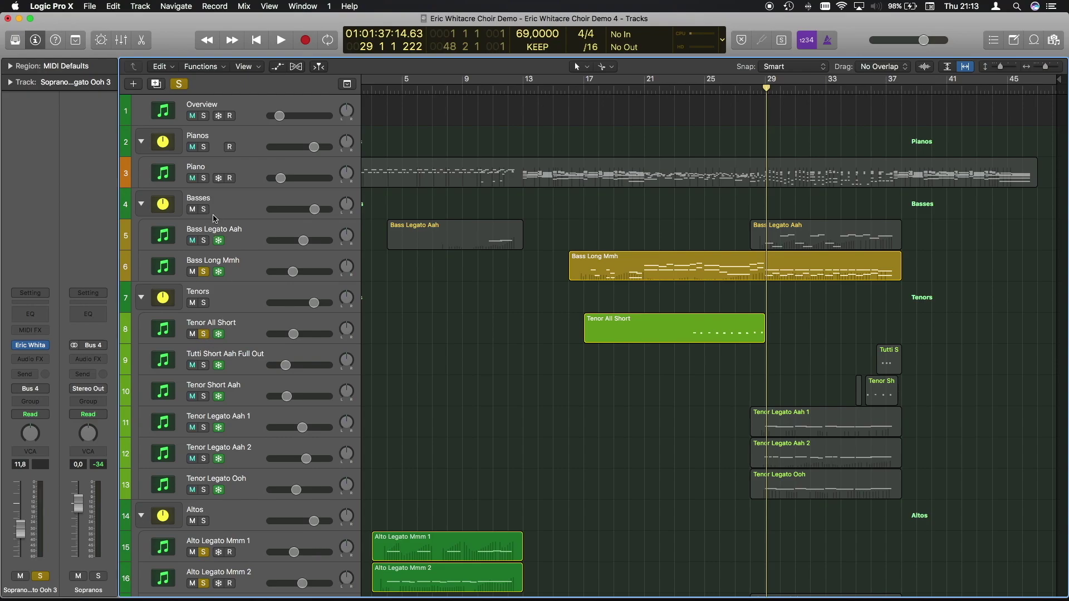
pyautogui.press('ctrl+alt+super+s')
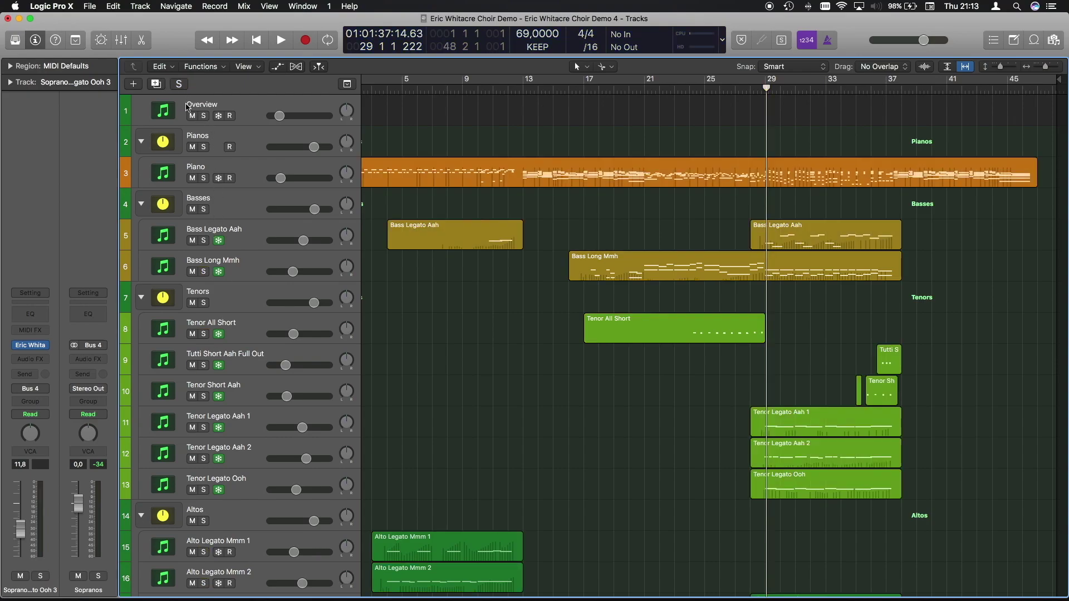
pyautogui.click(202, 210)
pyautogui.click(203, 303)
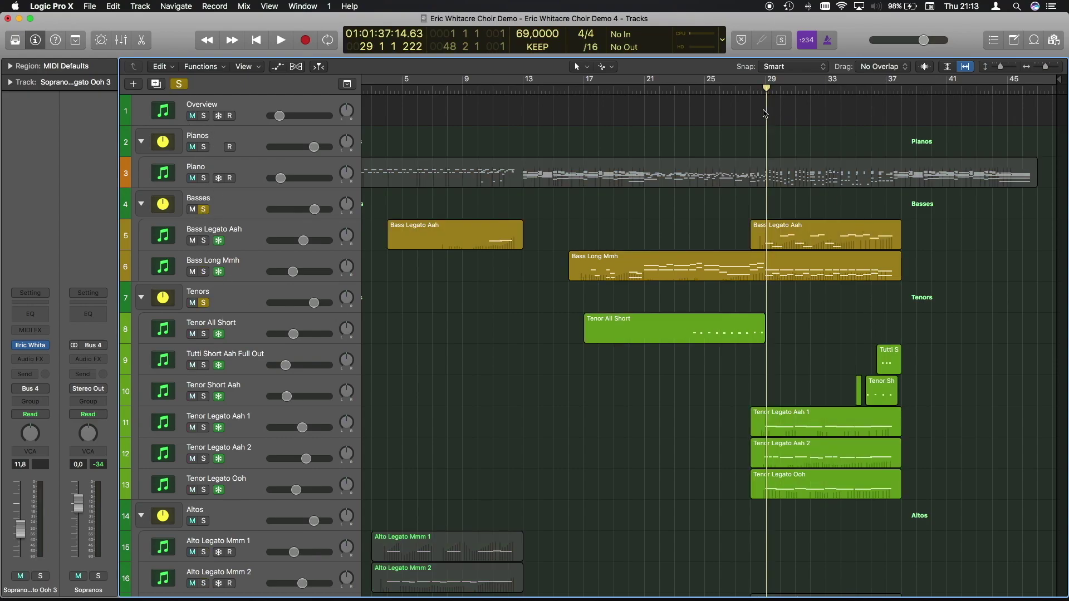
pyautogui.moveTo(762, 93); pyautogui.dragTo(752, 93)
pyautogui.press('space')
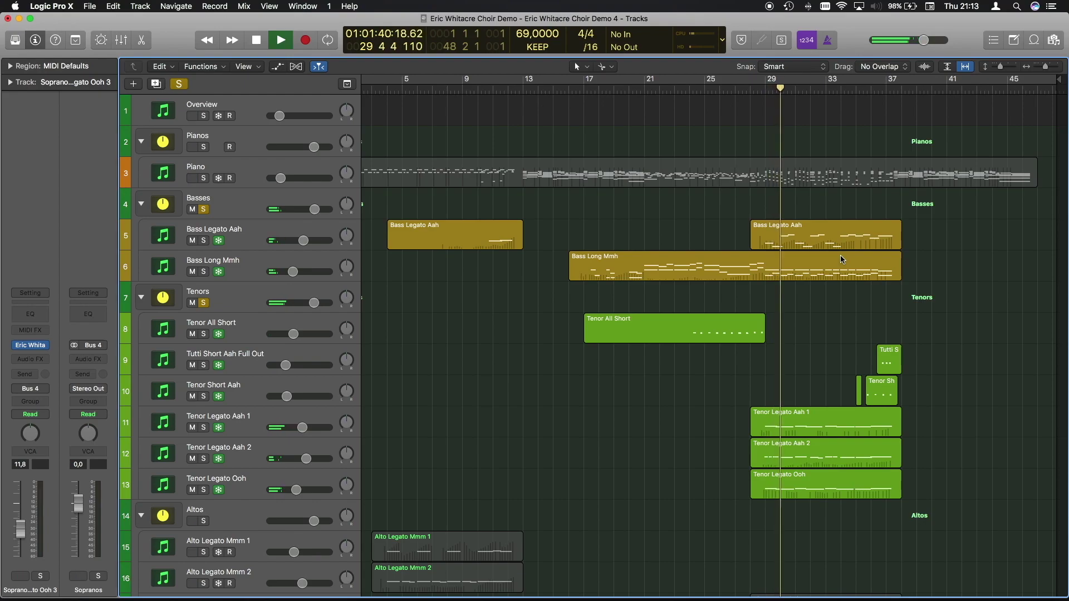
pyautogui.scroll(-5, 841, 256)
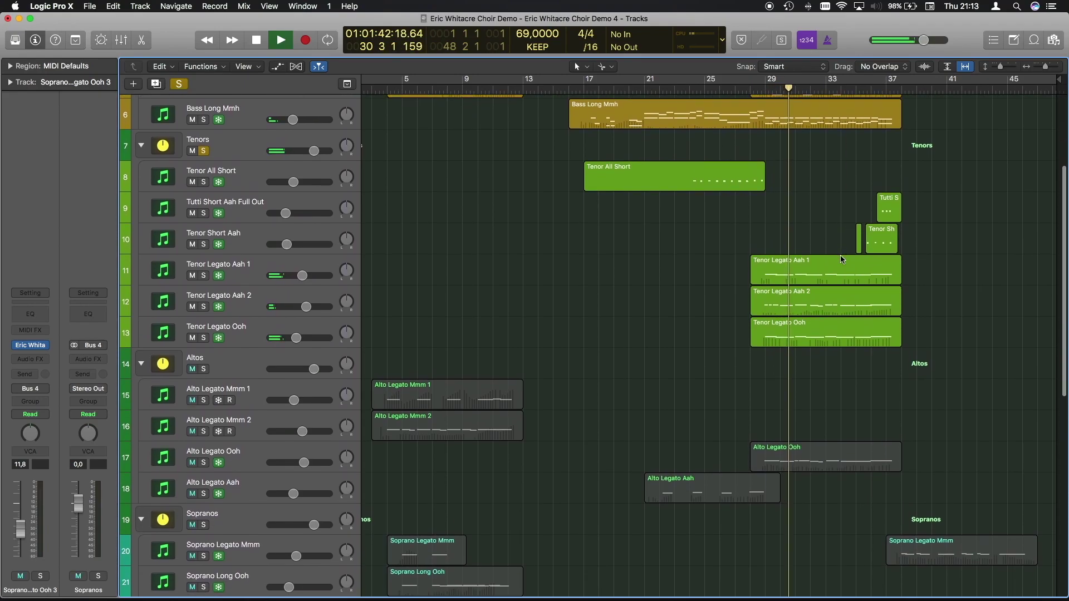
pyautogui.scroll(5, 841, 260)
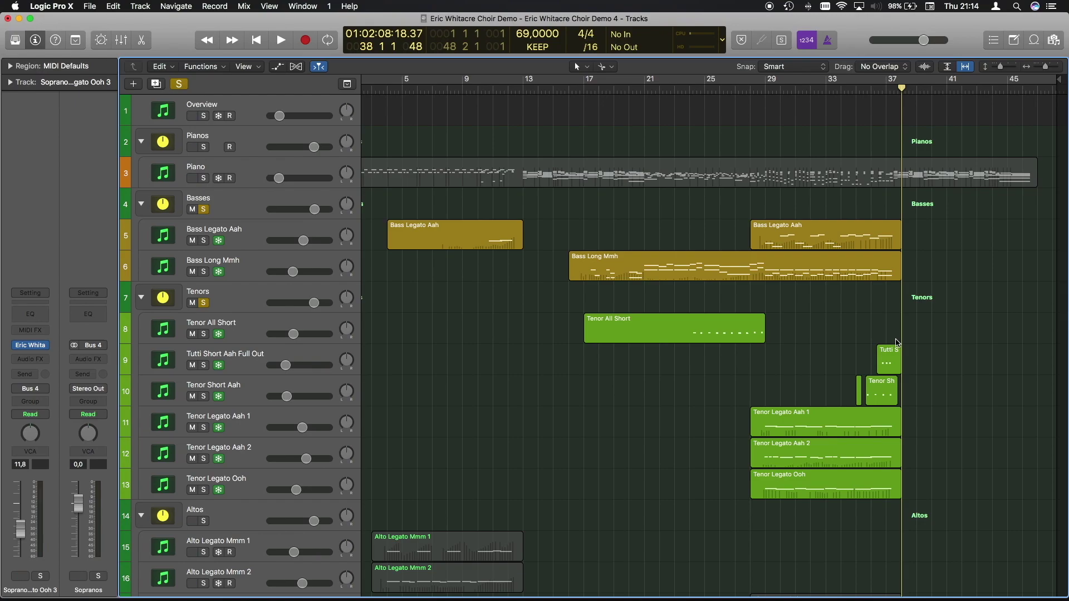
# - Solo the Altos and Sopranos groups too and play them with the basses and tenors from about bar 28
pyautogui.scroll(-15, 890, 277)
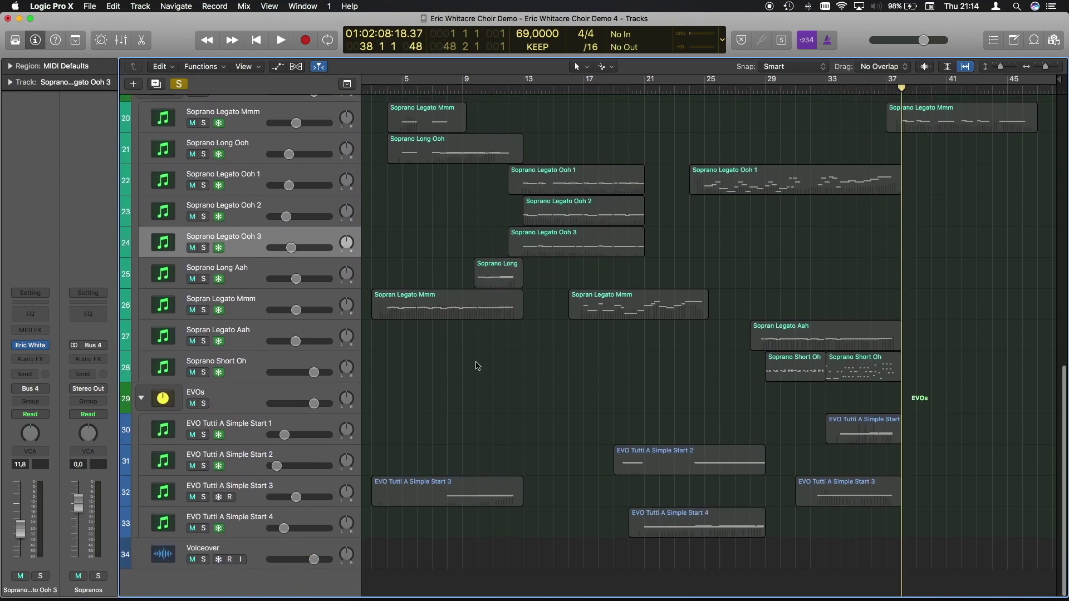
pyautogui.scroll(10, 478, 360)
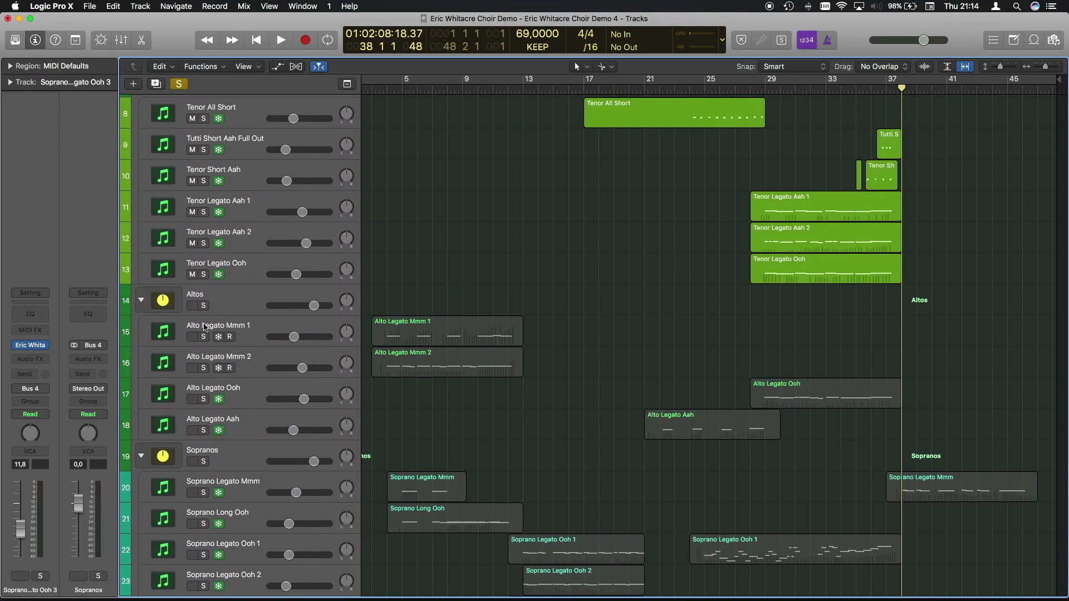
pyautogui.click(203, 306)
pyautogui.scroll(-3, 476, 471)
pyautogui.click(204, 379)
pyautogui.scroll(-10, 557, 473)
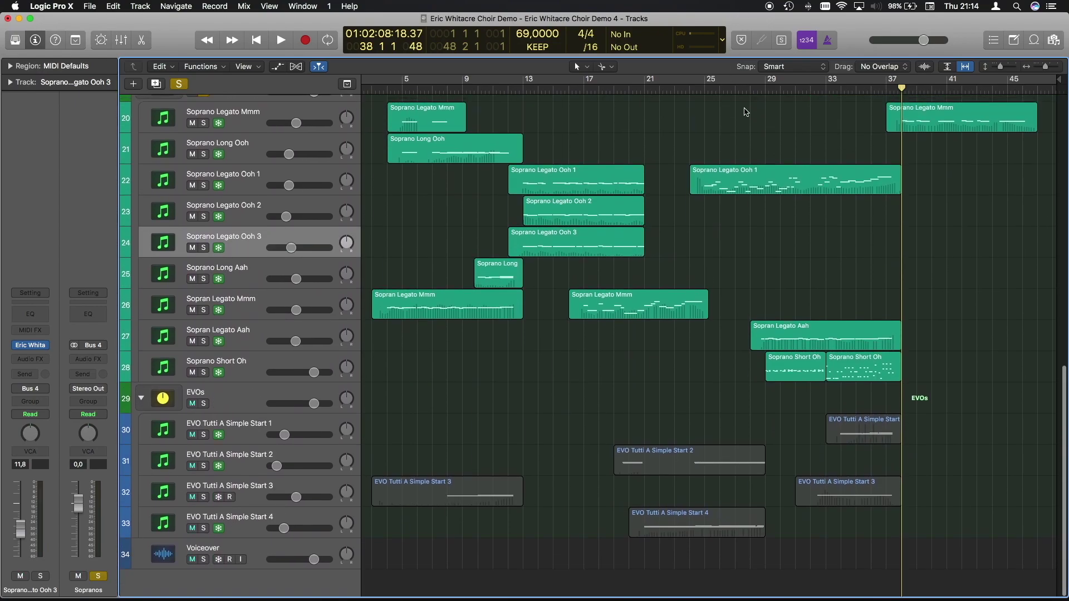
pyautogui.press('space')
# - Look over the soloed tenor, alto and soprano tracks and the EVO tracks while the passage plays
pyautogui.scroll(8, 859, 300)
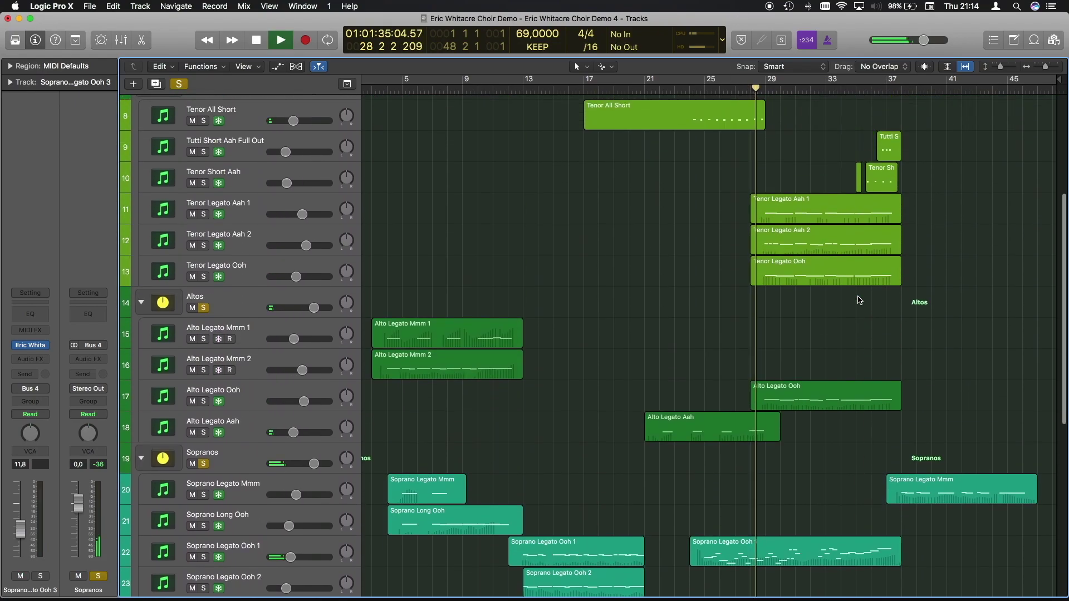
pyautogui.scroll(-8, 859, 300)
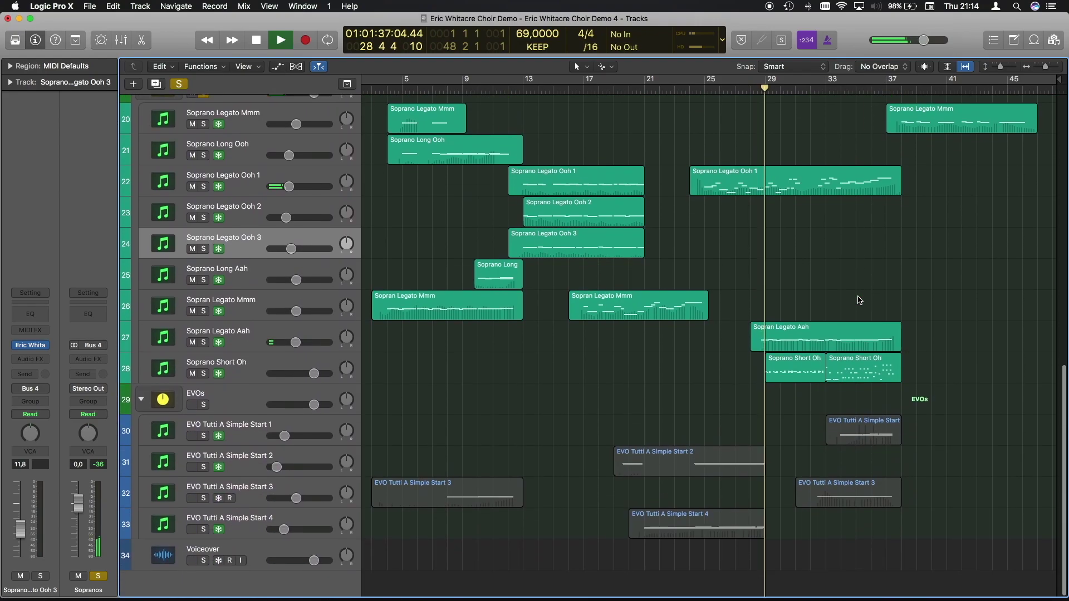
pyautogui.scroll(3, 860, 301)
pyautogui.scroll(10, 859, 300)
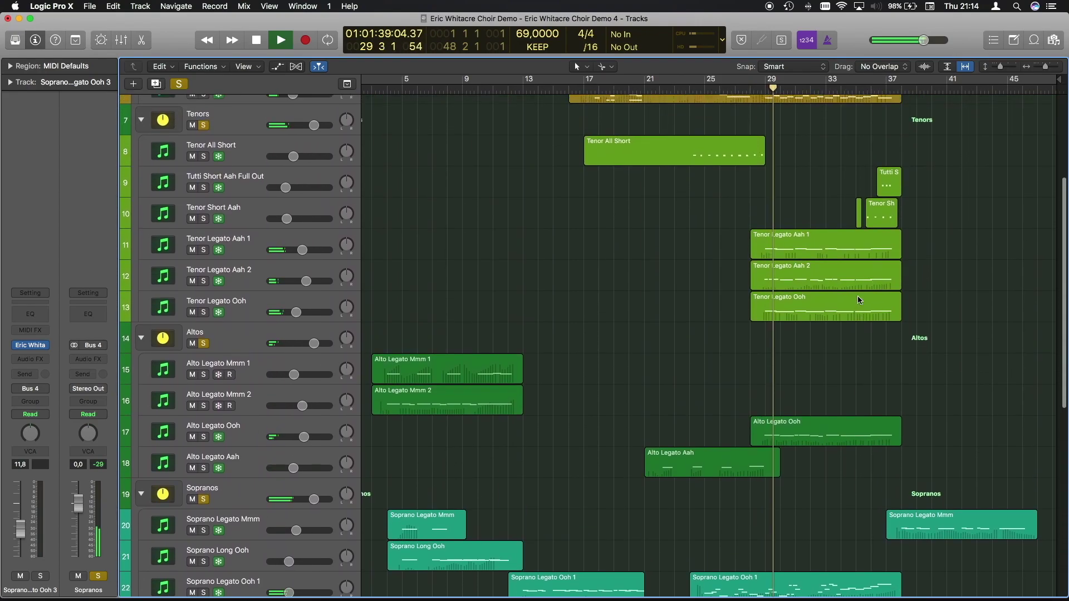
pyautogui.scroll(3, 858, 299)
pyautogui.scroll(-9, 857, 300)
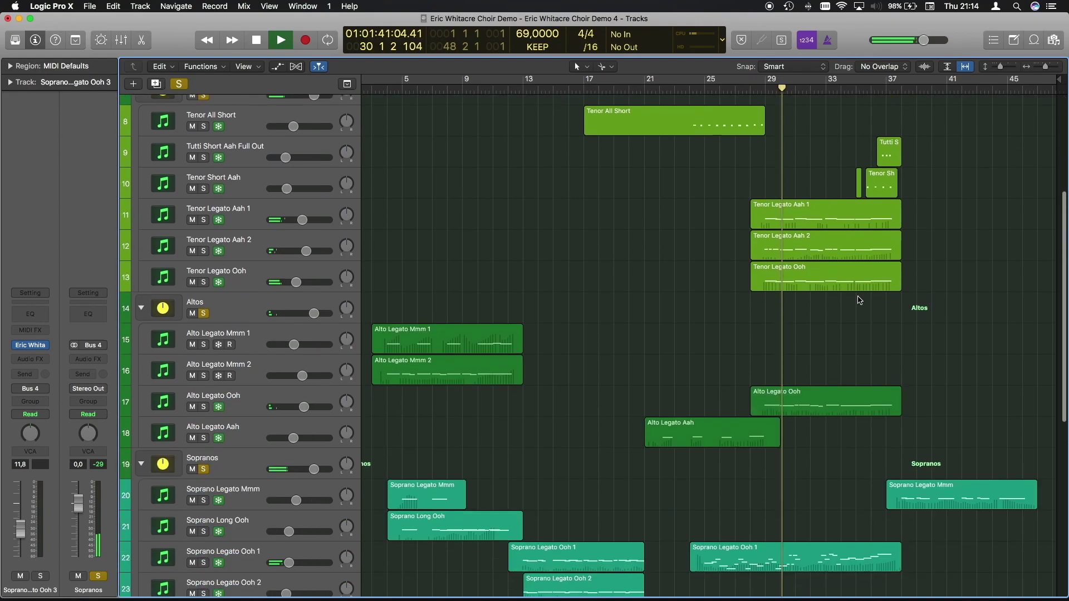
pyautogui.scroll(-1, 859, 300)
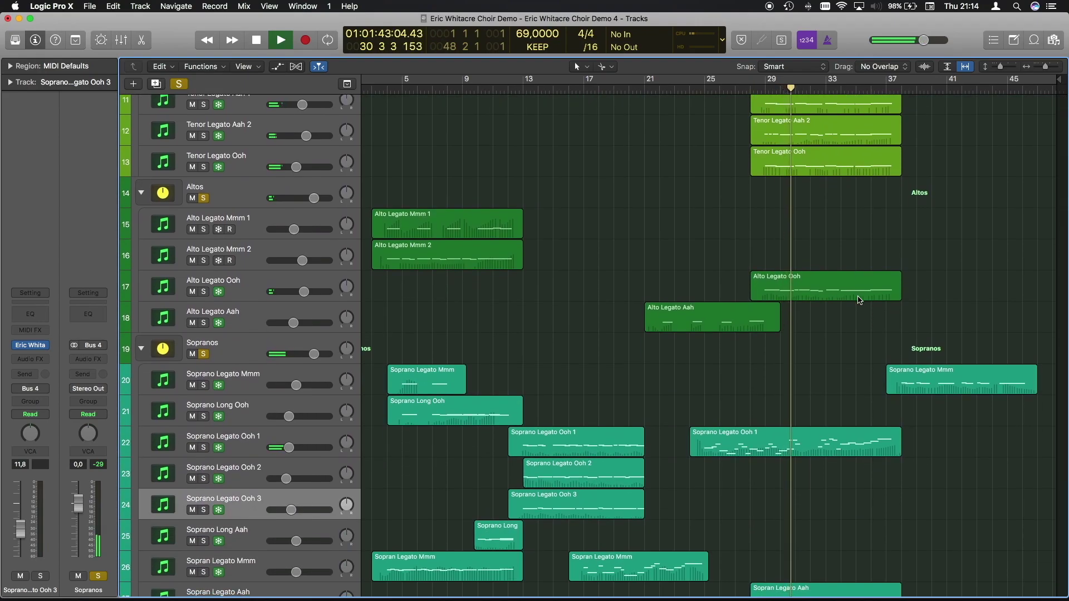
# - Follow the soprano, EVO and alto tracks as the soloed passage plays, and stop playback at about bar 37
pyautogui.scroll(-8, 859, 300)
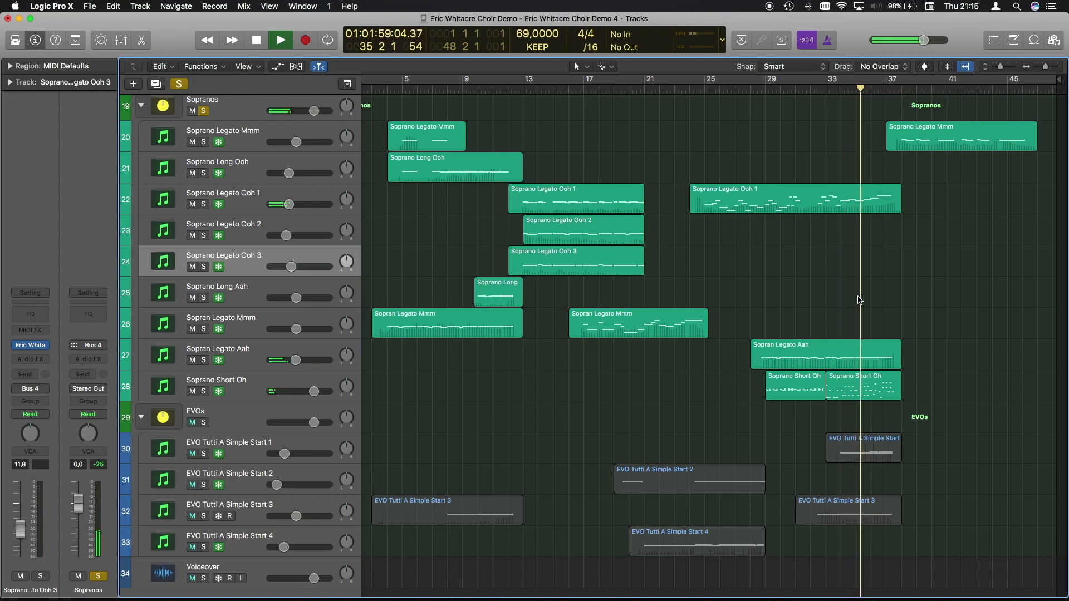
pyautogui.scroll(1, 855, 323)
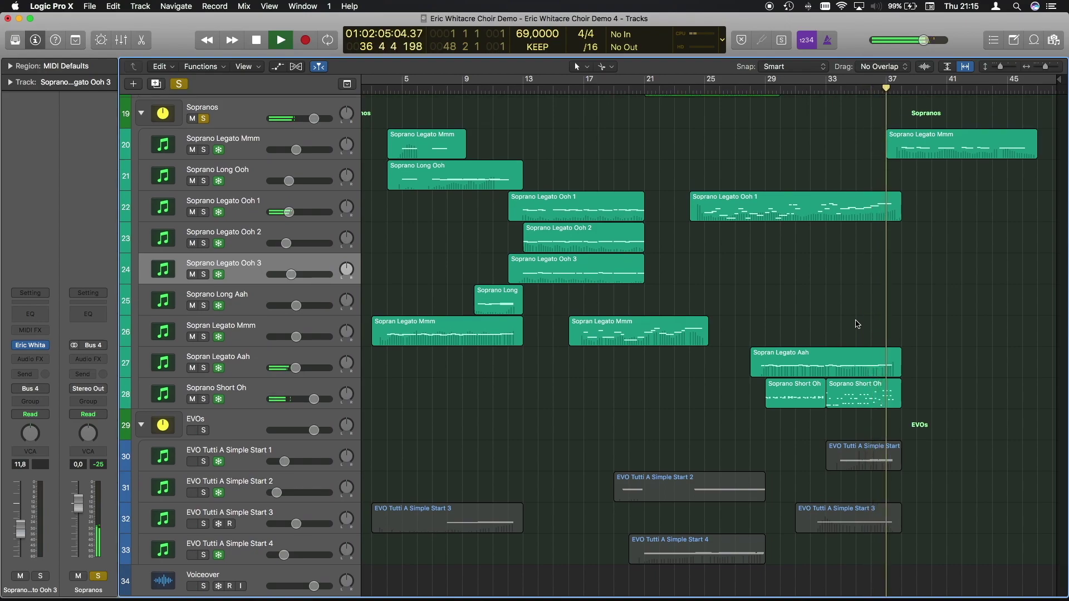
pyautogui.scroll(5, 858, 324)
pyautogui.scroll(2, 857, 324)
pyautogui.press('space')
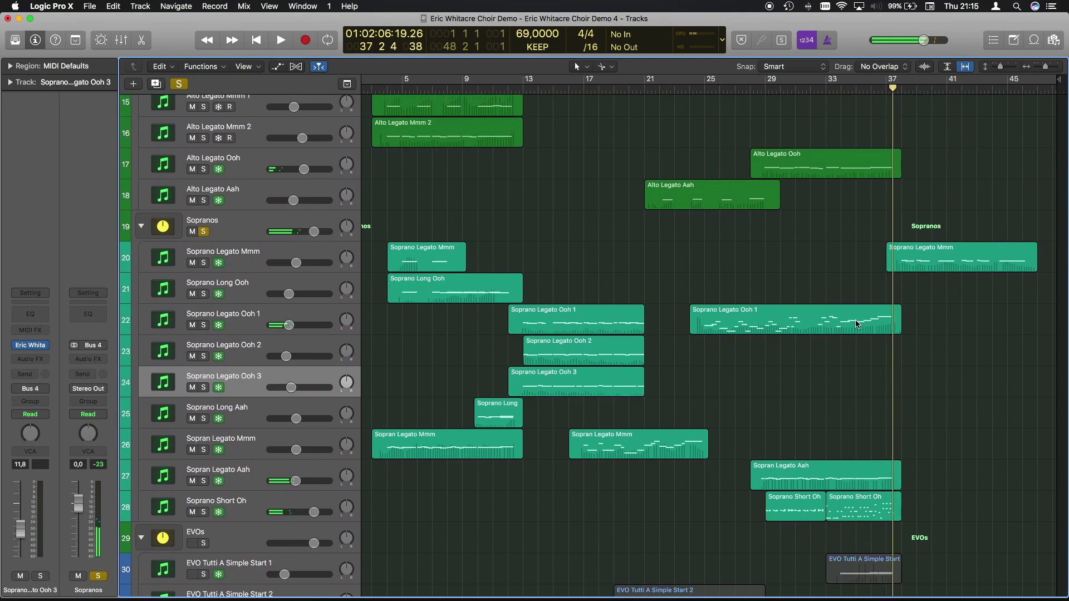
# - Add the EVOs group and the Piano track to the soloed choir groups
pyautogui.scroll(-8, 861, 358)
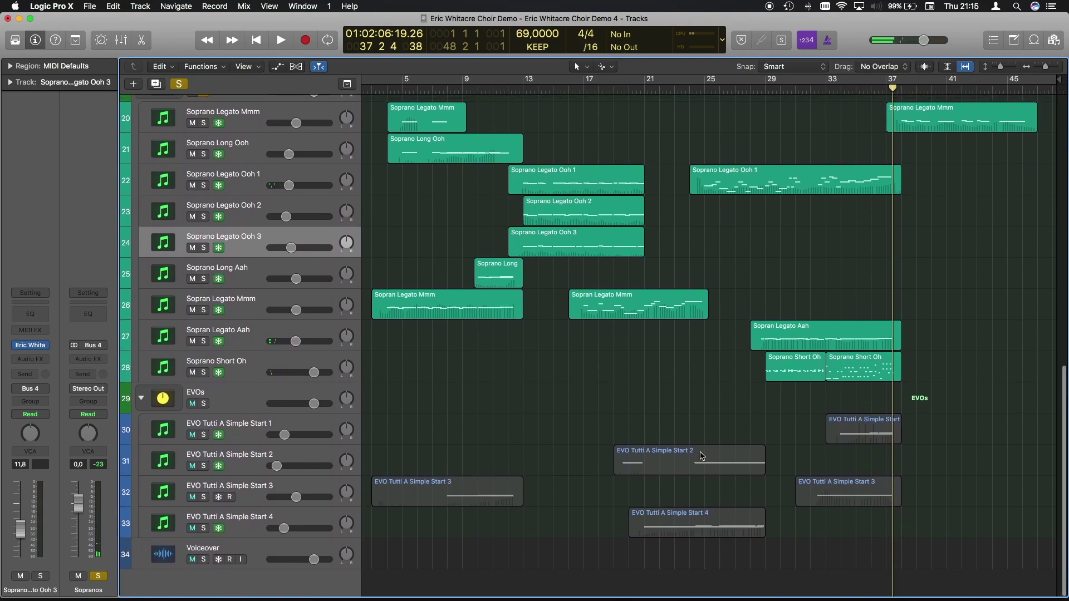
pyautogui.click(200, 404)
pyautogui.scroll(20, 467, 260)
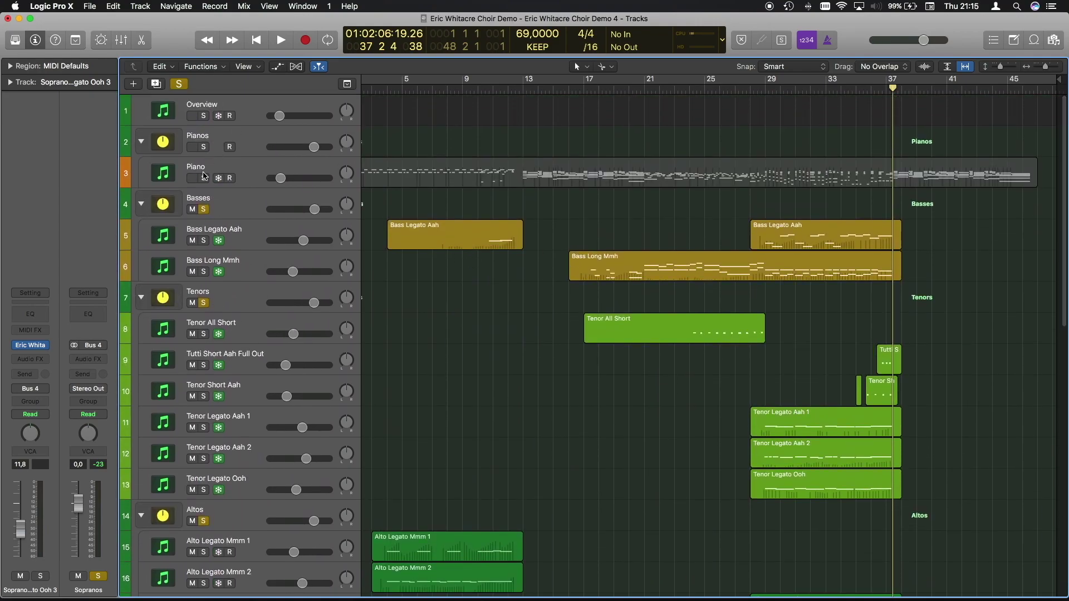
pyautogui.click(204, 177)
# - Select the closing Soprano Legato Mmm region that starts near bar 37
pyautogui.scroll(-20, 886, 209)
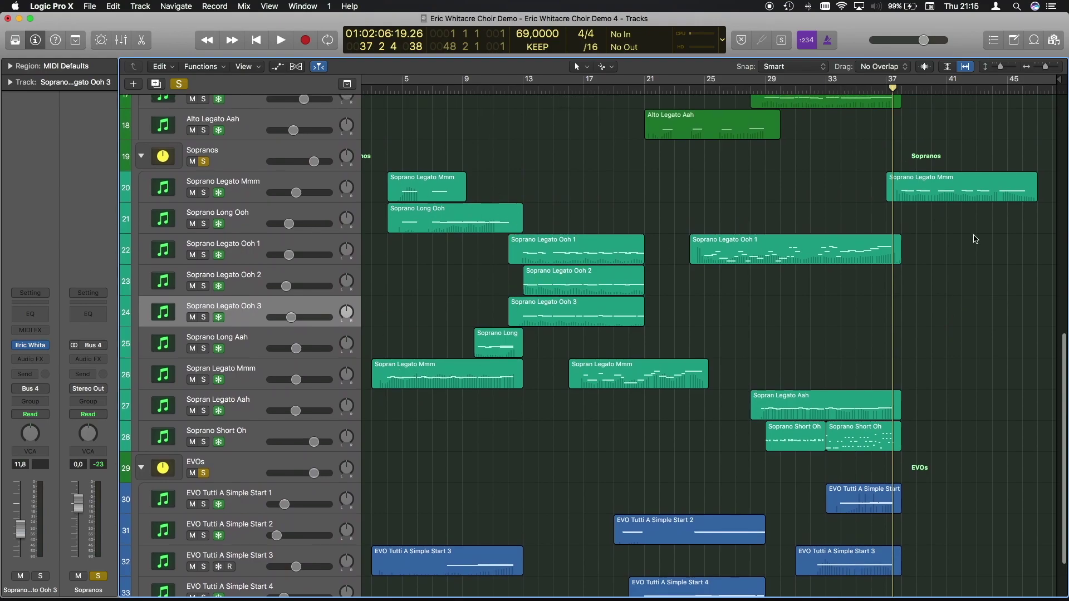
pyautogui.click(944, 191)
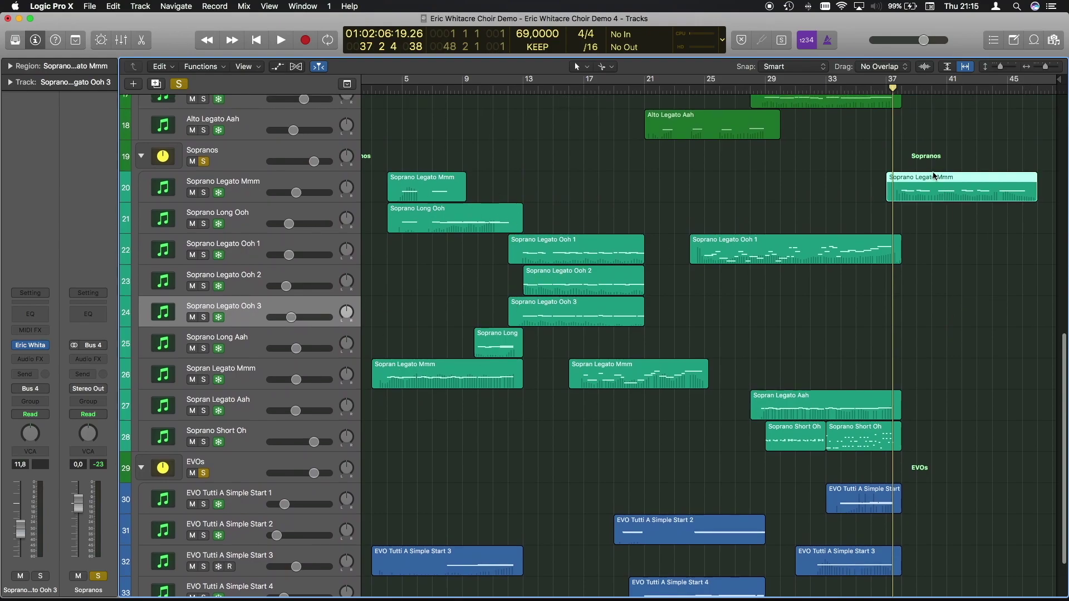
pyautogui.scroll(20, 956, 215)
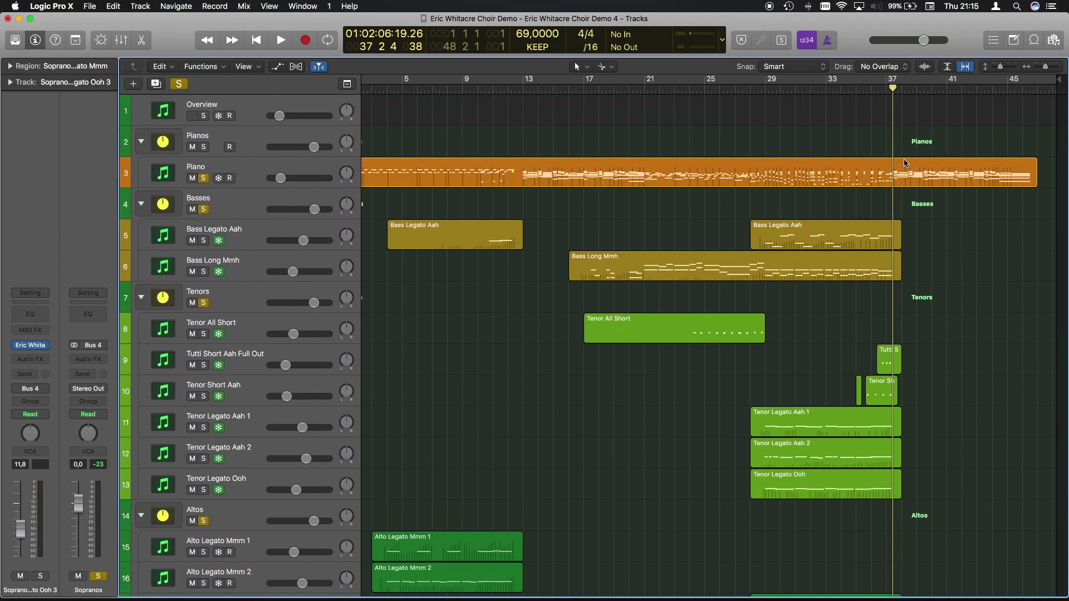
# - Play the piano, all choir groups and the EVOs together from about bar 28, following the tracks down to the EVO regions
pyautogui.click(745, 90)
pyautogui.press('space')
pyautogui.scroll(-1, 839, 321)
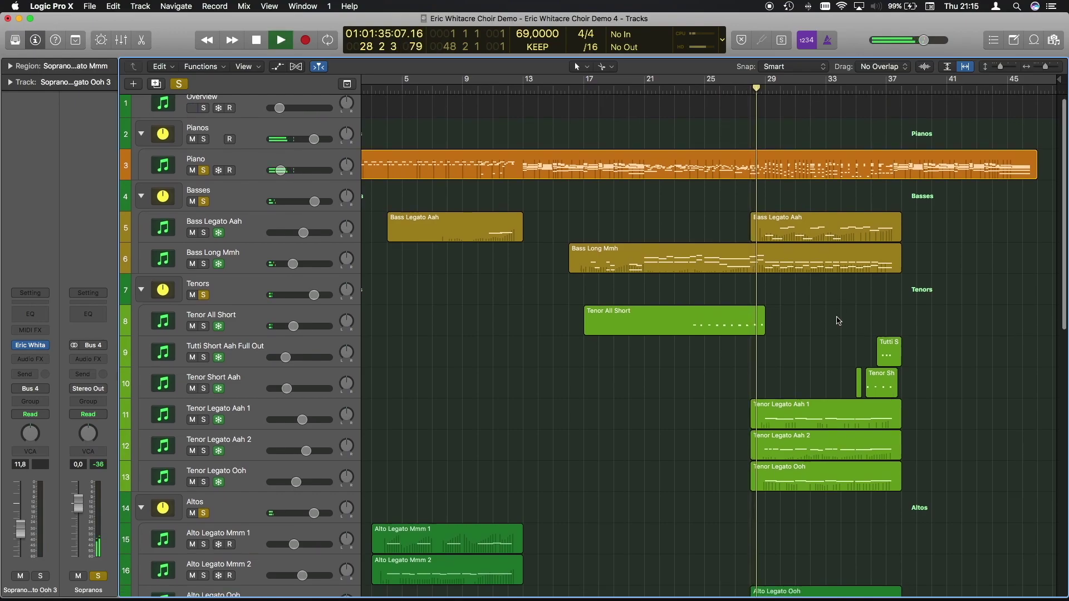
pyautogui.scroll(-15, 839, 321)
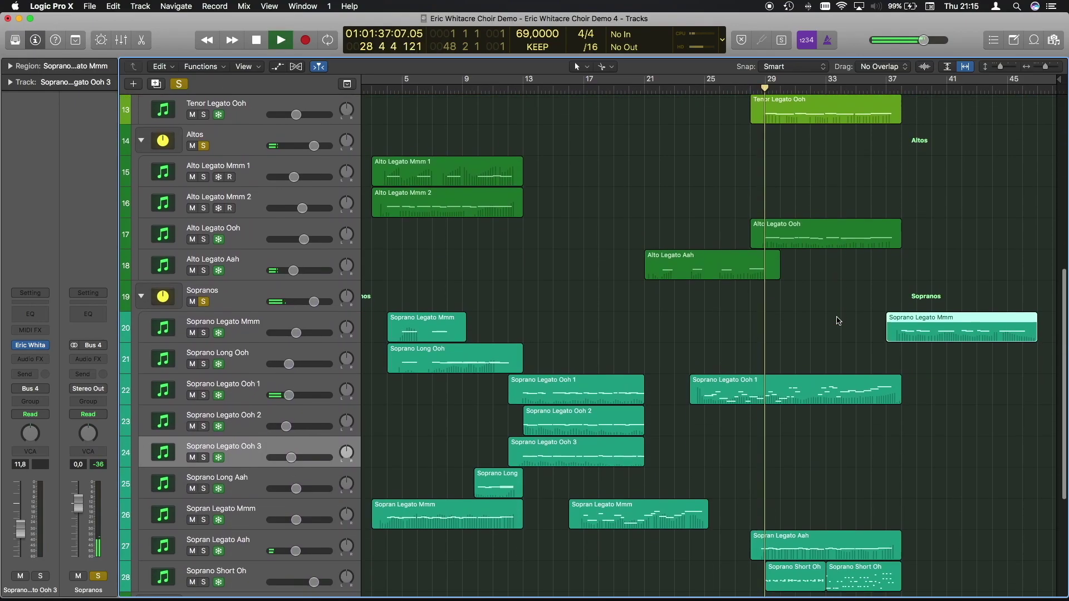
pyautogui.scroll(-1, 839, 320)
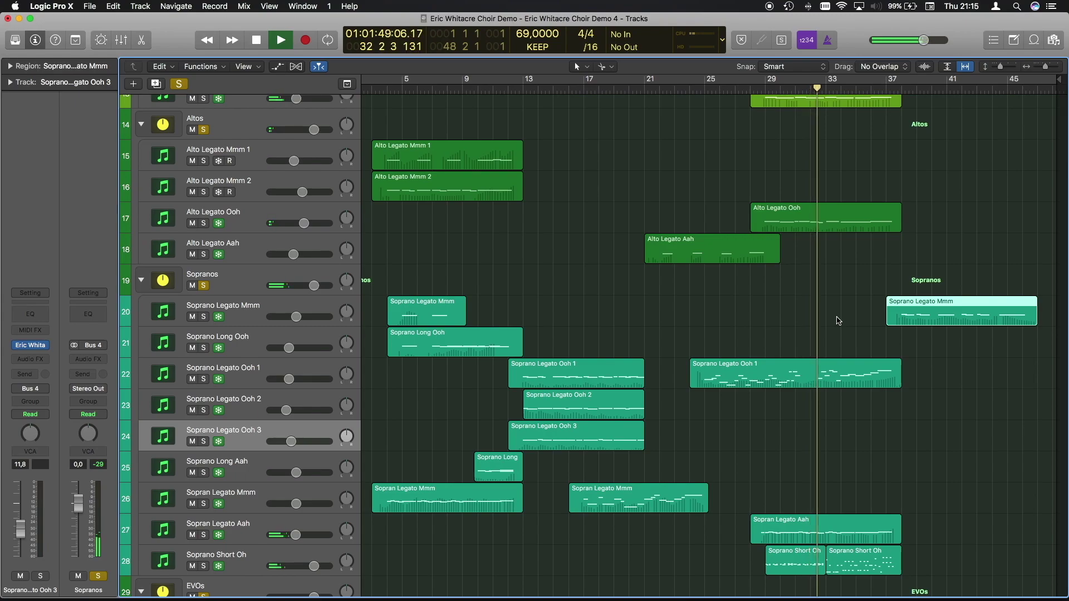
pyautogui.scroll(-5, 839, 320)
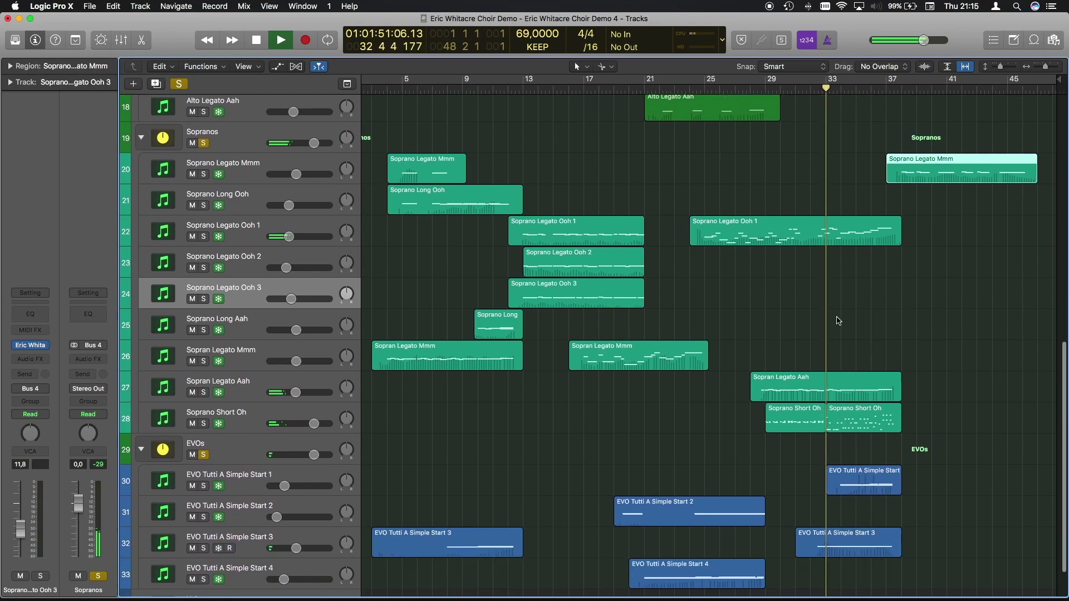
pyautogui.scroll(-2, 839, 321)
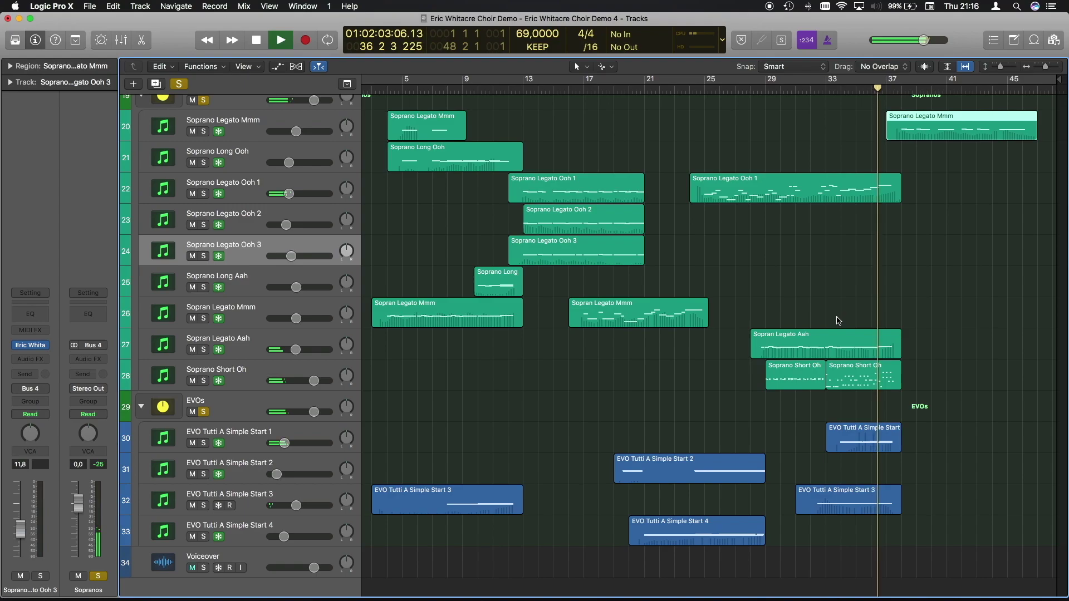
# - Show the global tracks to examine the tempo curve near bar 43 during playback, and hide them again
pyautogui.scroll(10, 838, 321)
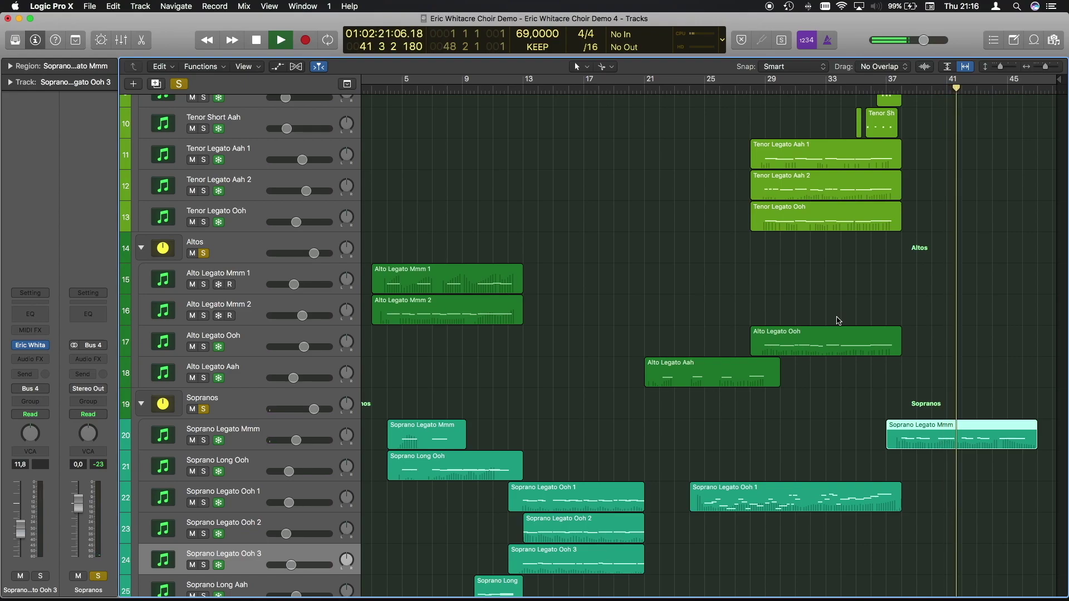
pyautogui.scroll(8, 824, 306)
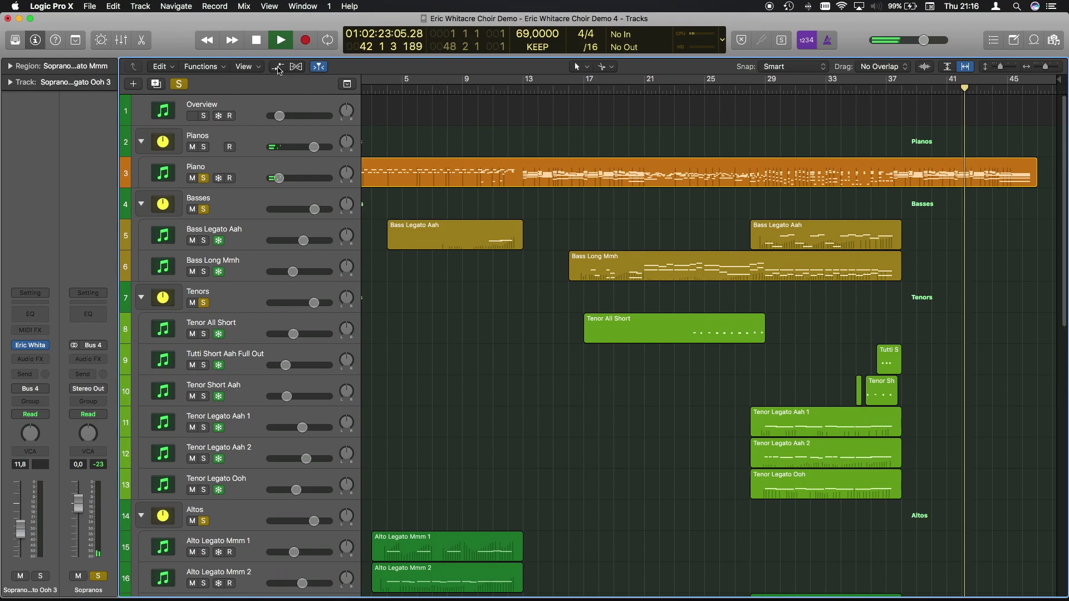
pyautogui.scroll(-5, 713, 334)
pyautogui.press('super+Down')
pyautogui.scroll(10, 312, 111)
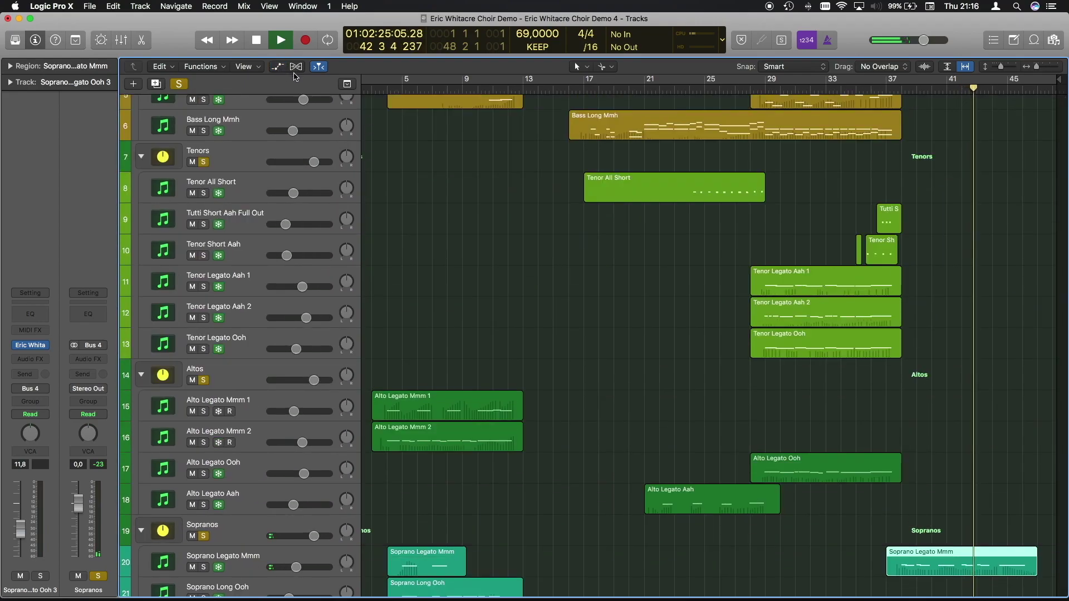
pyautogui.click(347, 84)
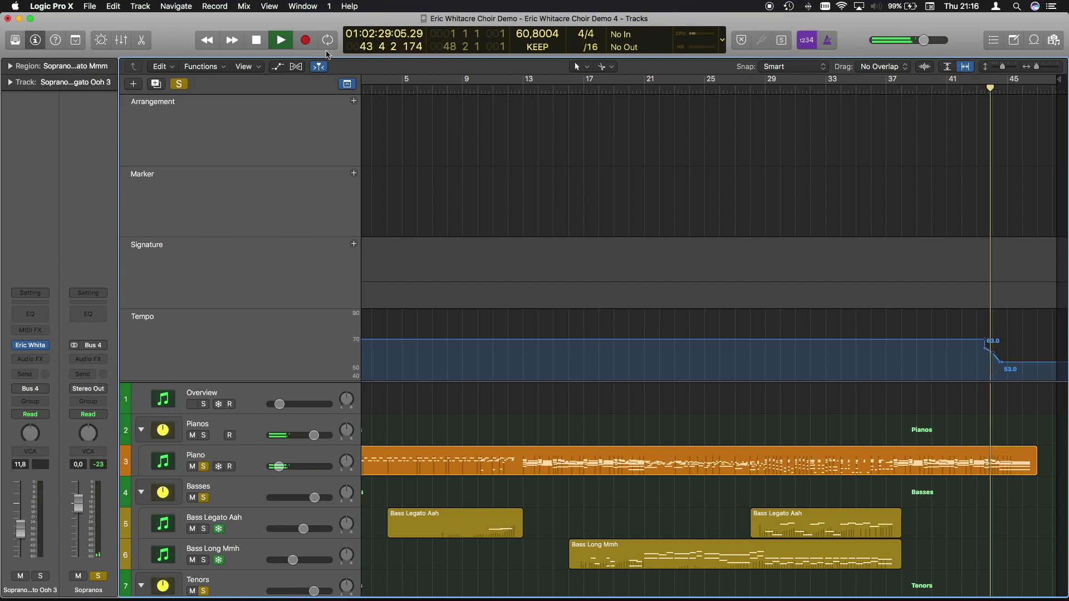
pyautogui.scroll(-1, 347, 85)
pyautogui.click(347, 84)
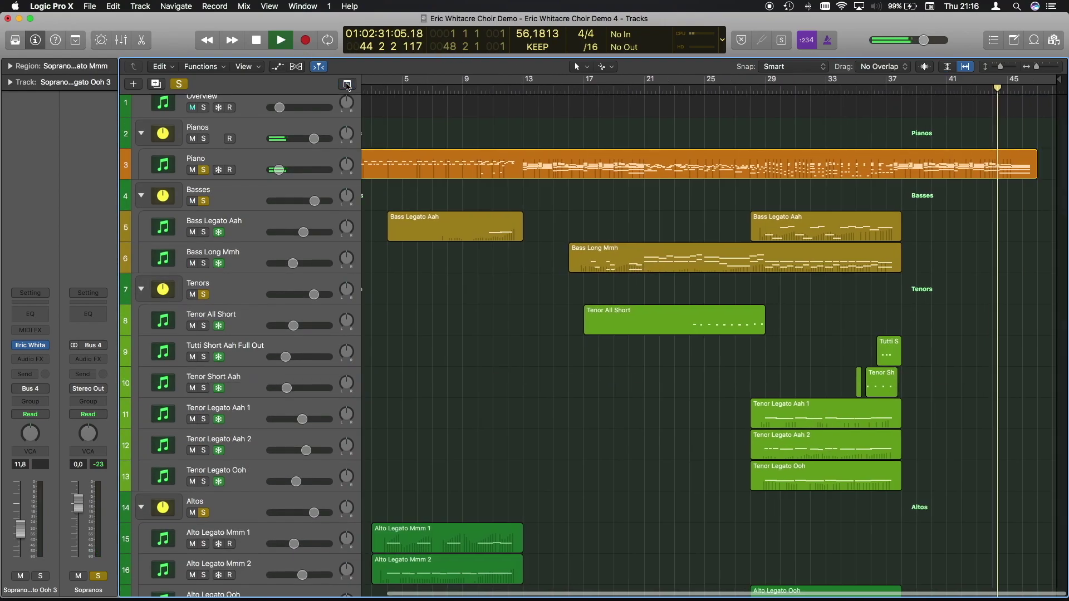
# - Play through to the end of the closing Soprano Legato Mmm region and stop playback at about bar 47
pyautogui.scroll(-10, 866, 288)
pyautogui.scroll(-3, 867, 288)
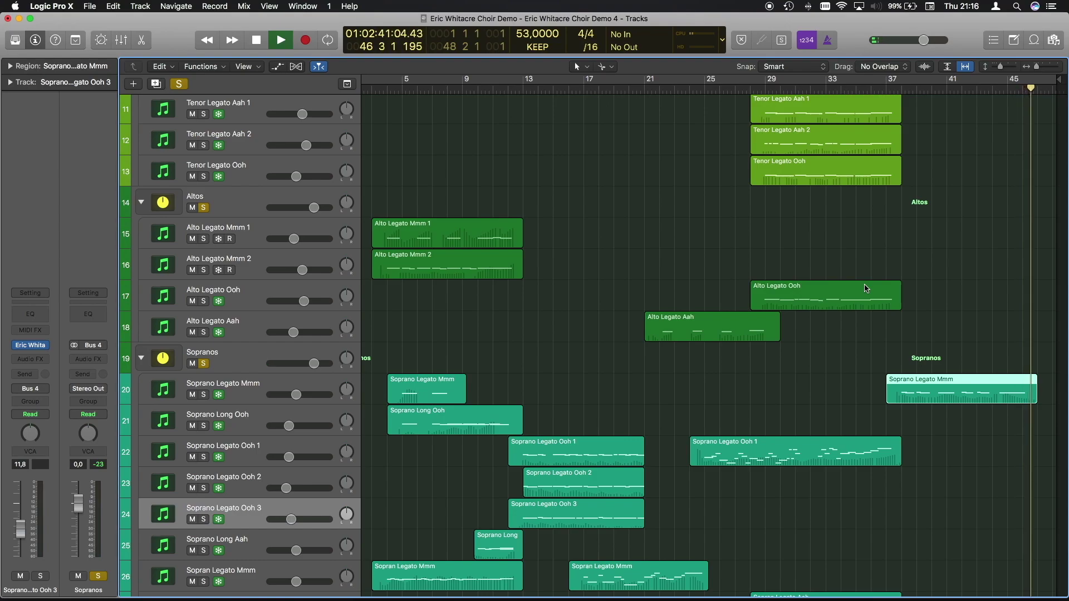
pyautogui.press('space')
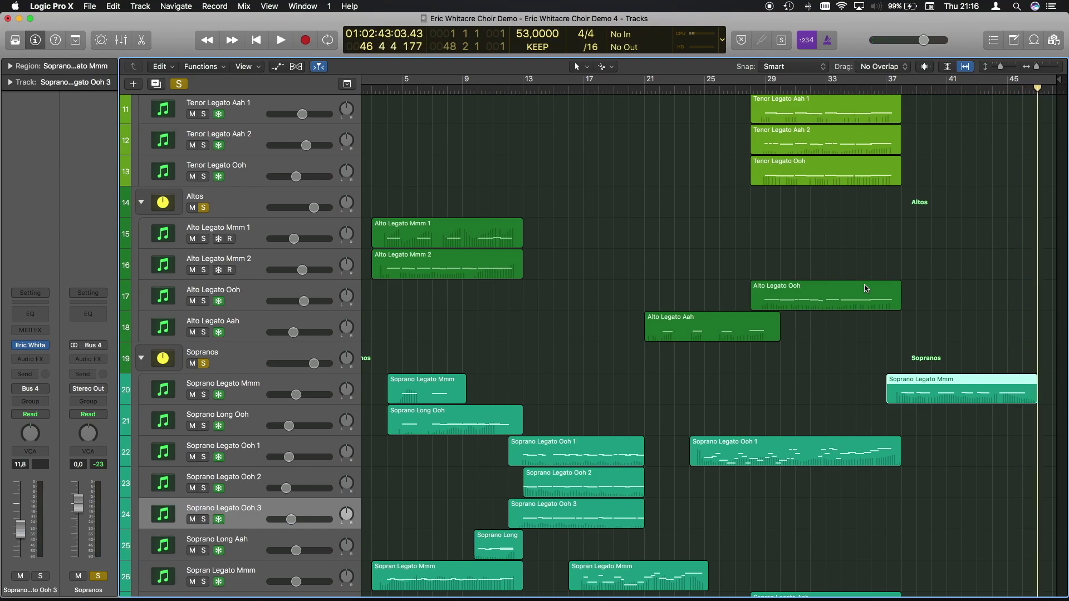